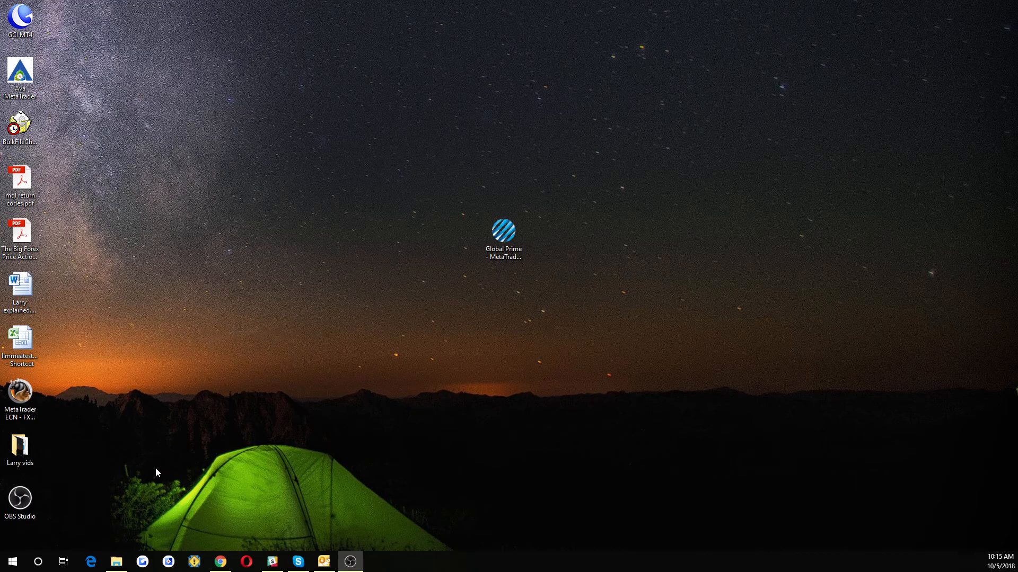
- Extract Lazy Larry Light R1 2018 Oct 4.zip in the Larry Installation vid folder and show the extracted files
mouse_move(119, 564)
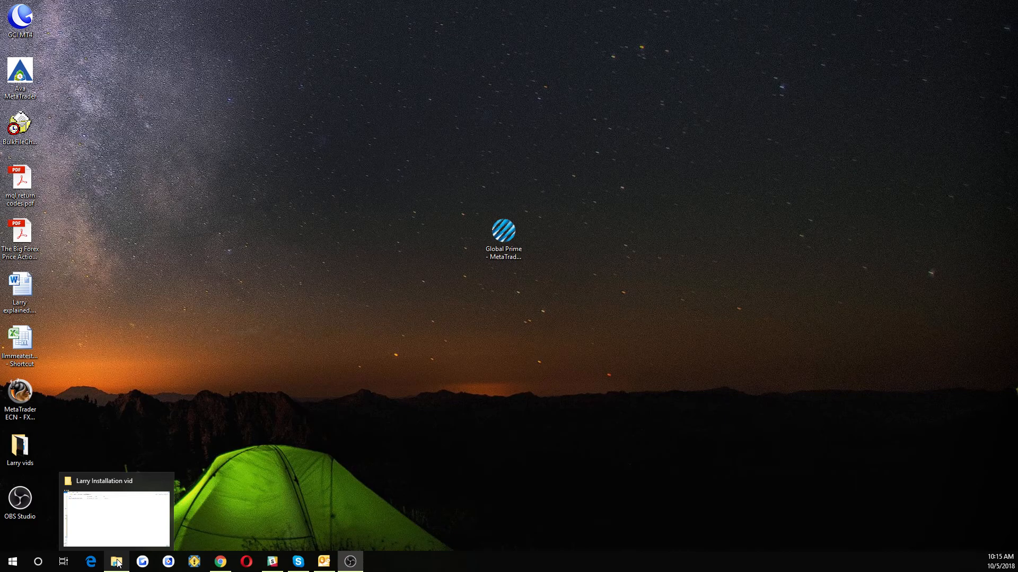
left_click(119, 563)
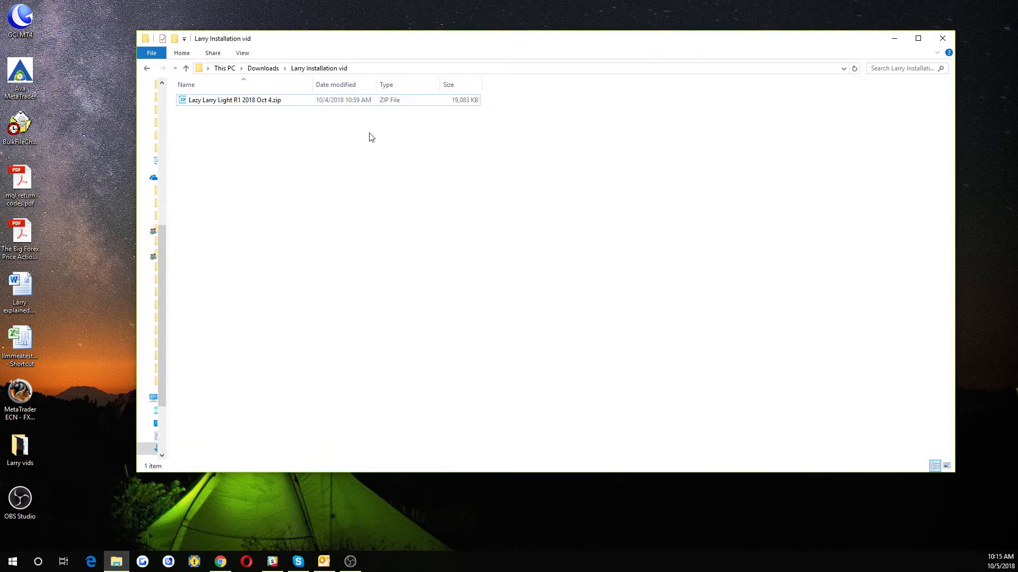
left_click(291, 107)
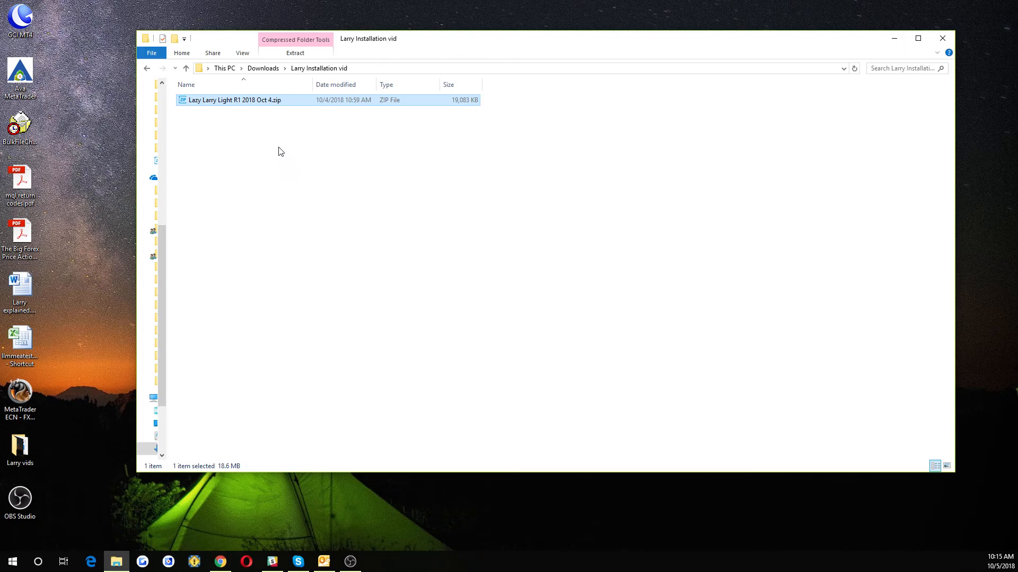
left_click(261, 100)
double_click(181, 103)
left_click(498, 289)
left_click(551, 362)
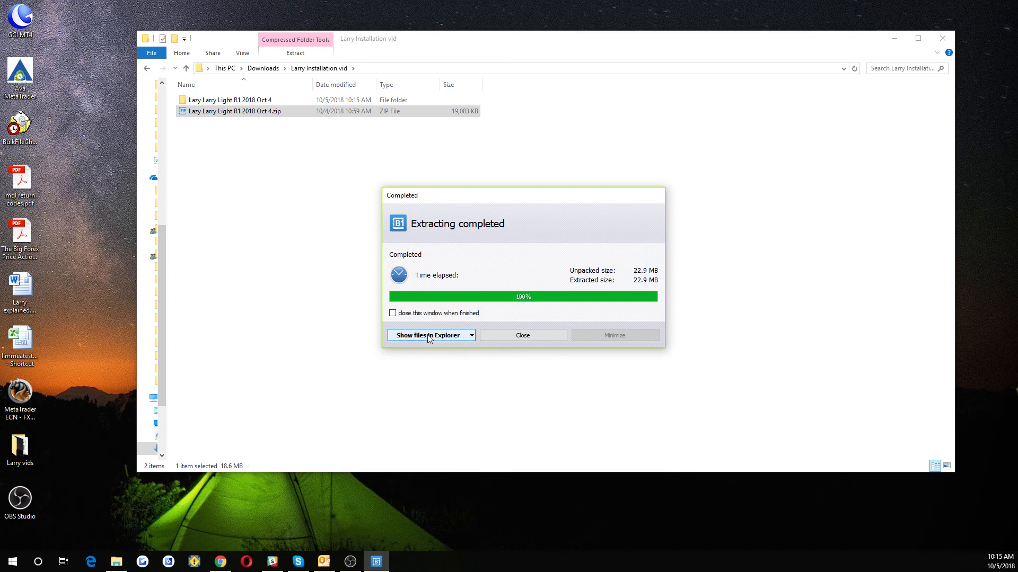
left_click(428, 336)
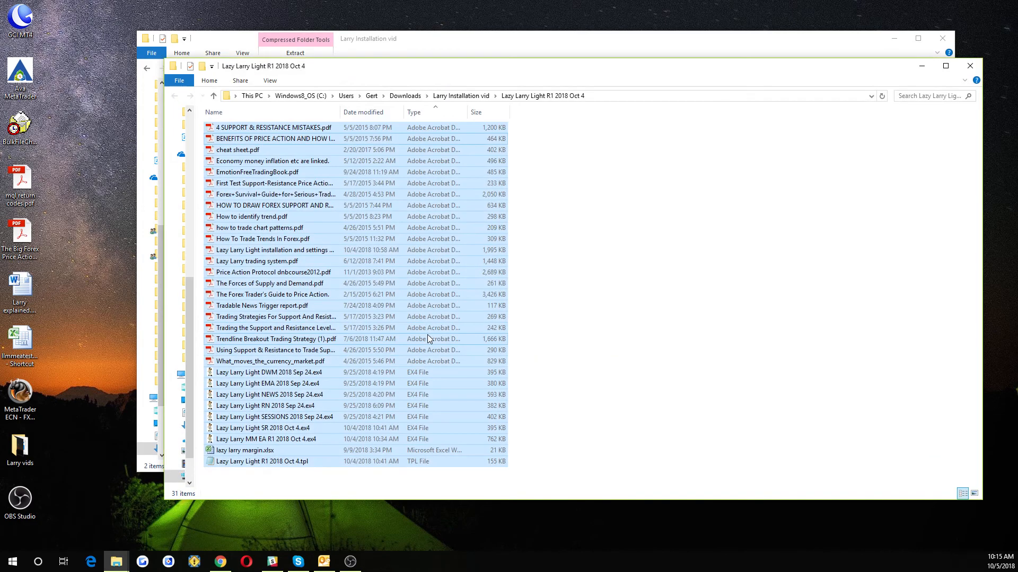
- Widen the Name column to show full file names and open Lazy Larry Light installation and settings R1 2018 Oct 4.pdf
left_click(625, 379)
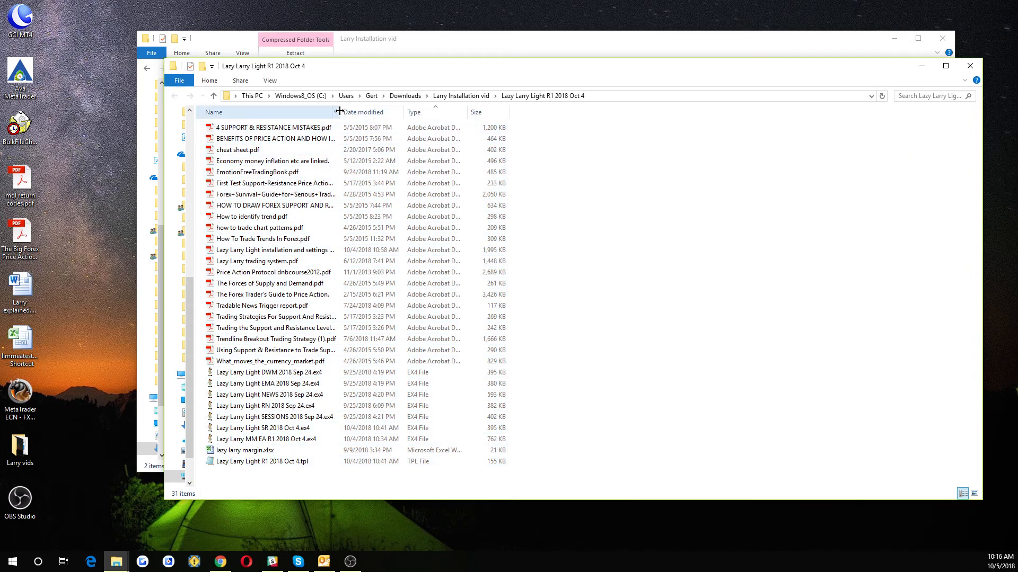
left_click_drag(339, 111, 433, 123)
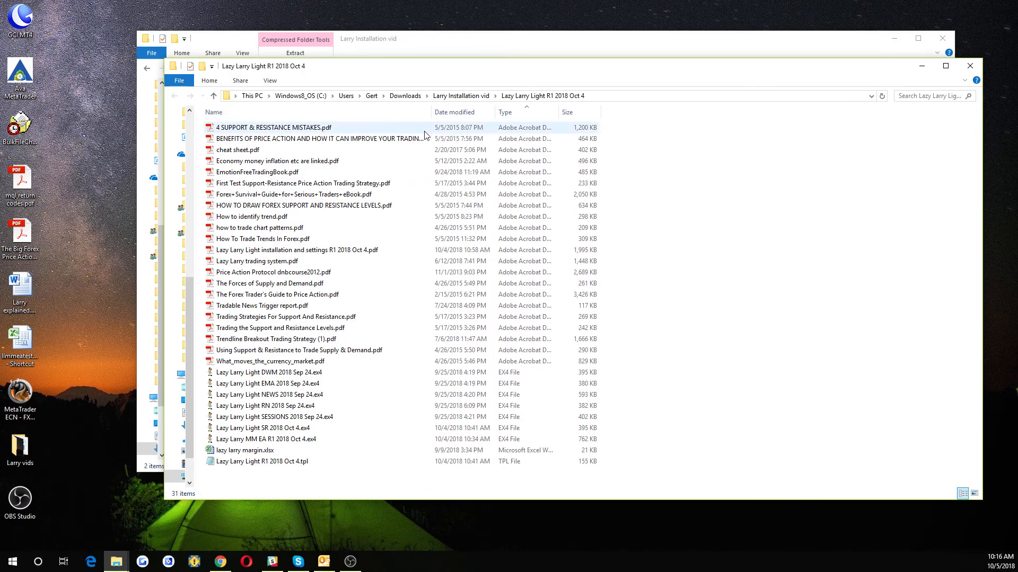
double_click(329, 251)
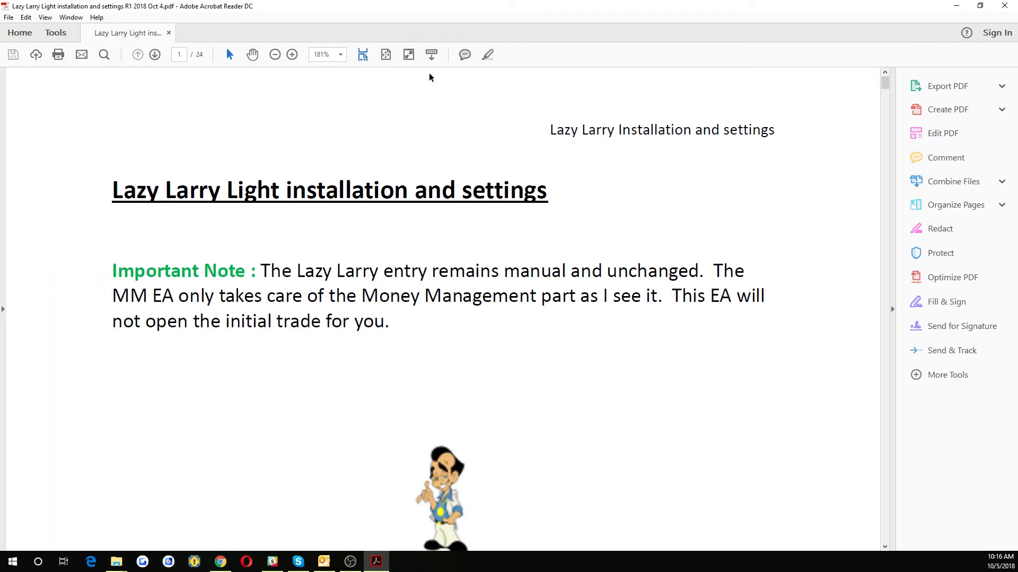
- Examine the guide's installation instructions in sections 1.1 Unzip Lazy Larry and 1.2 Put in broker MT4 directories
left_click(273, 56)
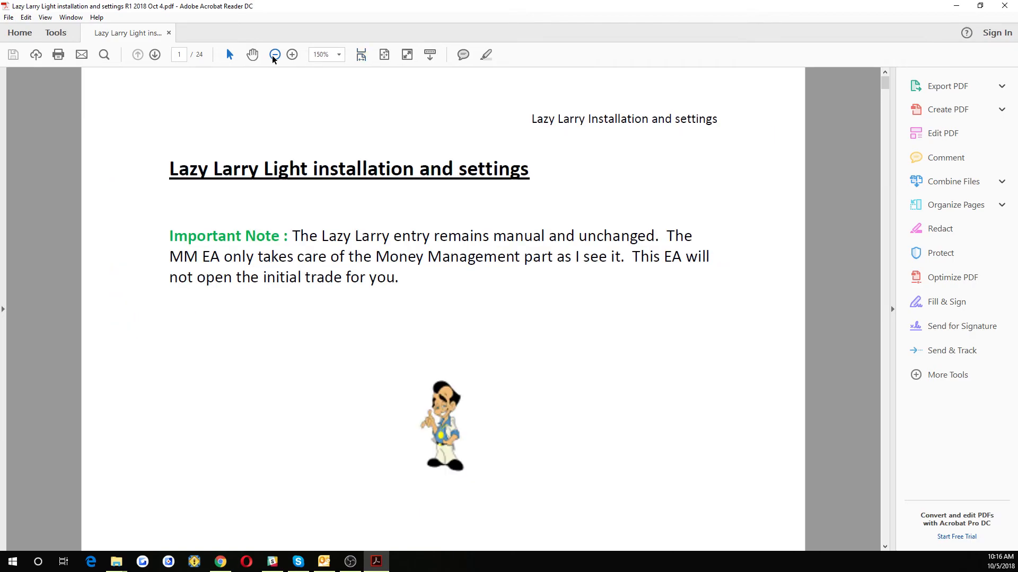
left_click(273, 55)
left_click(273, 55)
left_click(272, 55)
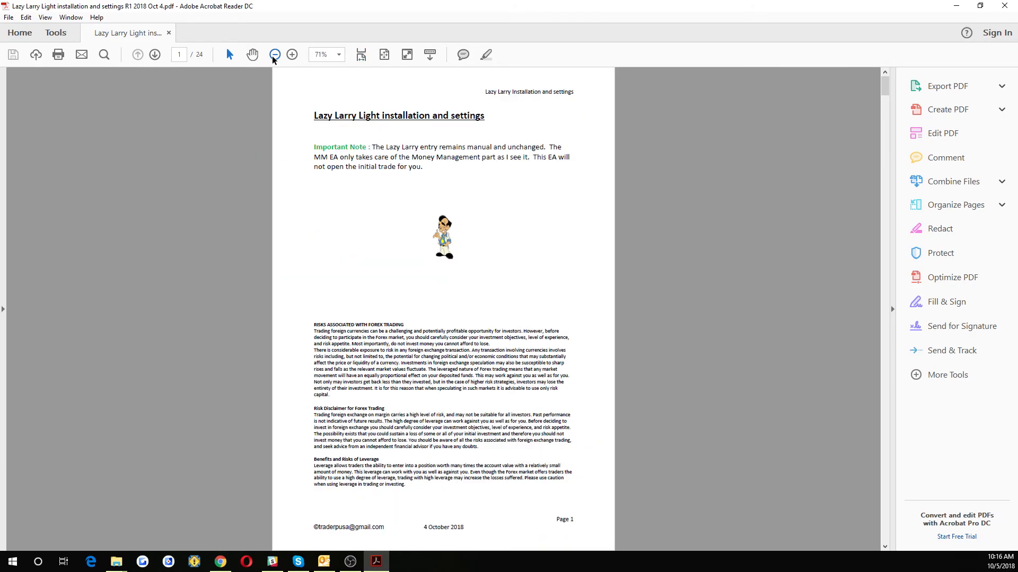
scroll(485, 344, "down", 5)
scroll(485, 343, "down", 10)
scroll(488, 351, "down", 7)
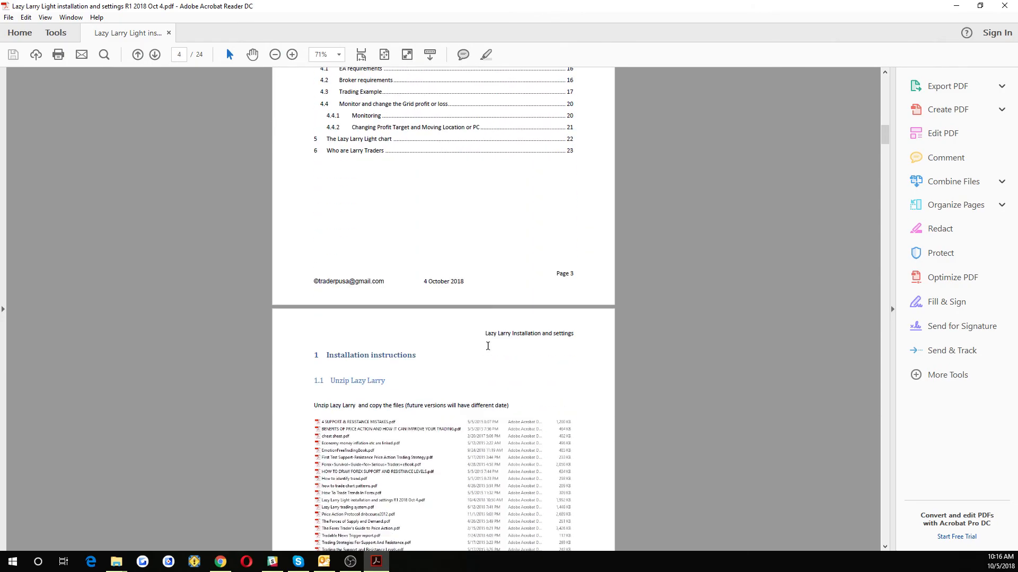
scroll(488, 347, "down", 4)
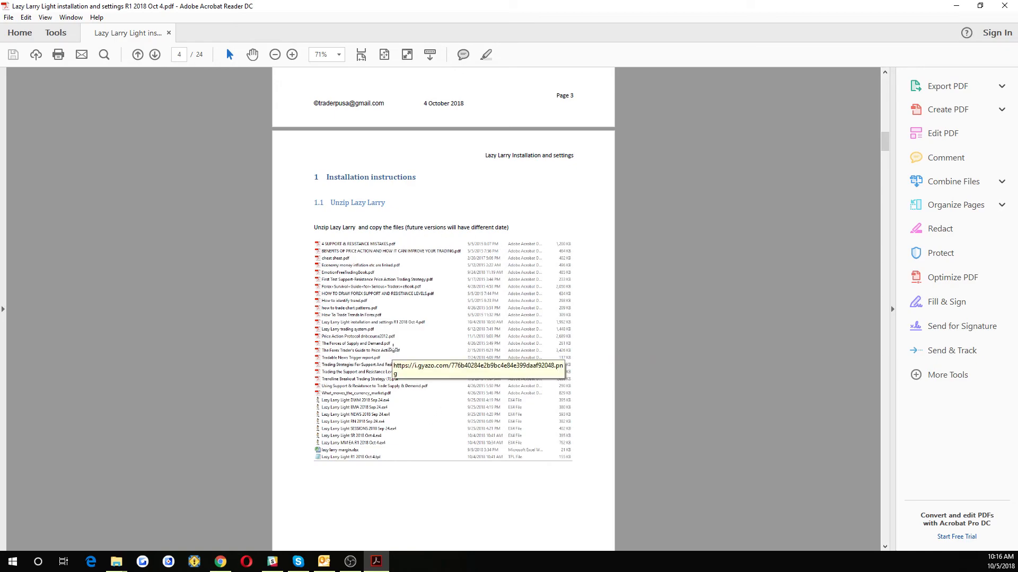
scroll(393, 347, "down", 5)
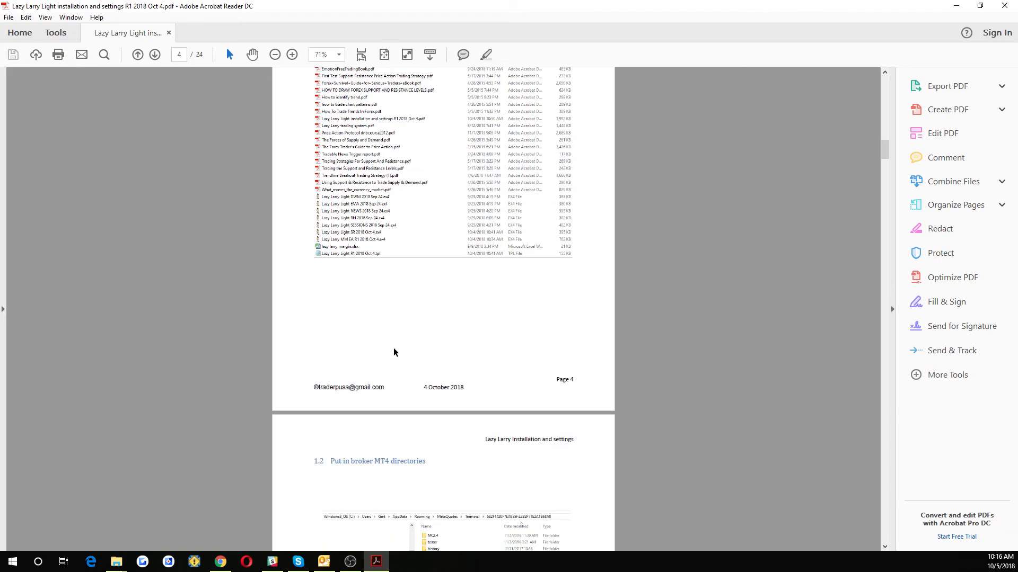
scroll(393, 352, "down", 6)
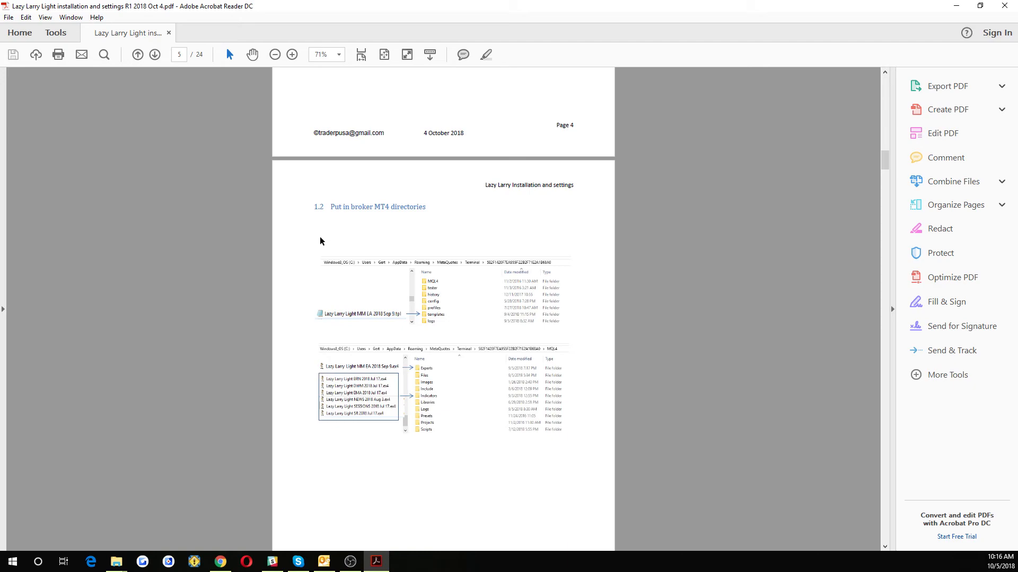
- Minimize the guide and folder windows, then launch Global Prime MetaTrader with a new EURUSD chart
left_click(955, 7)
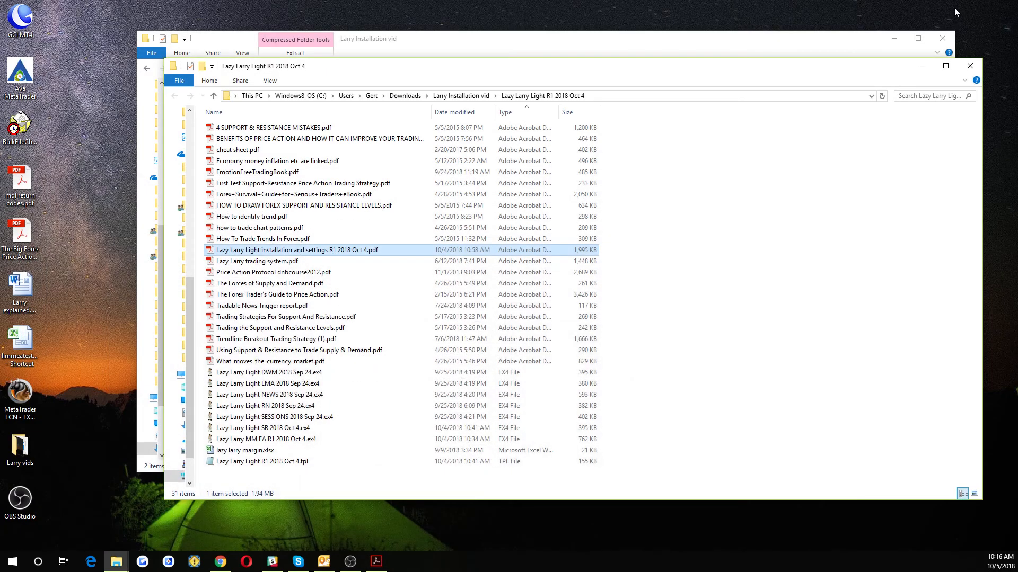
left_click(923, 68)
left_click(895, 39)
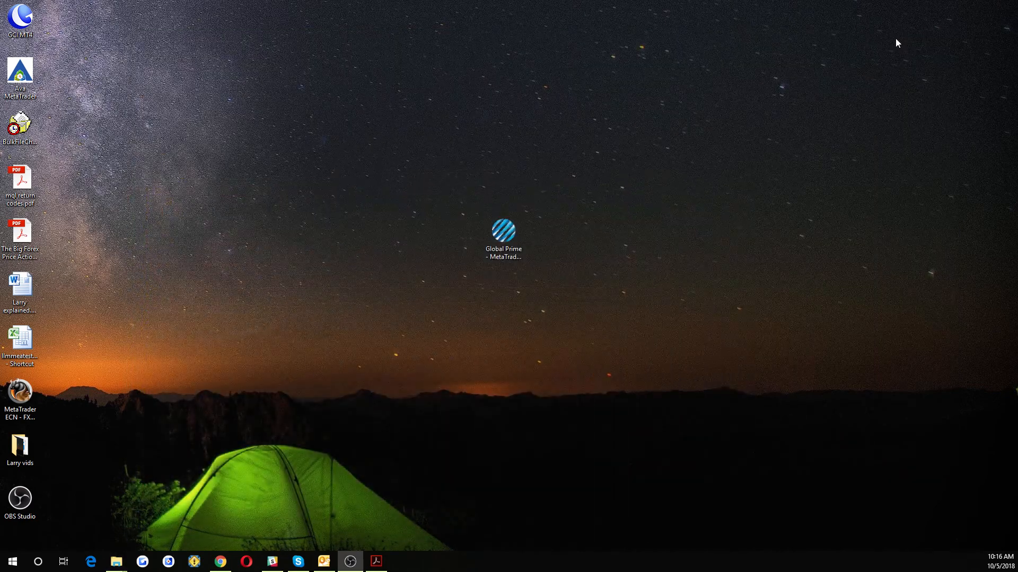
double_click(508, 238)
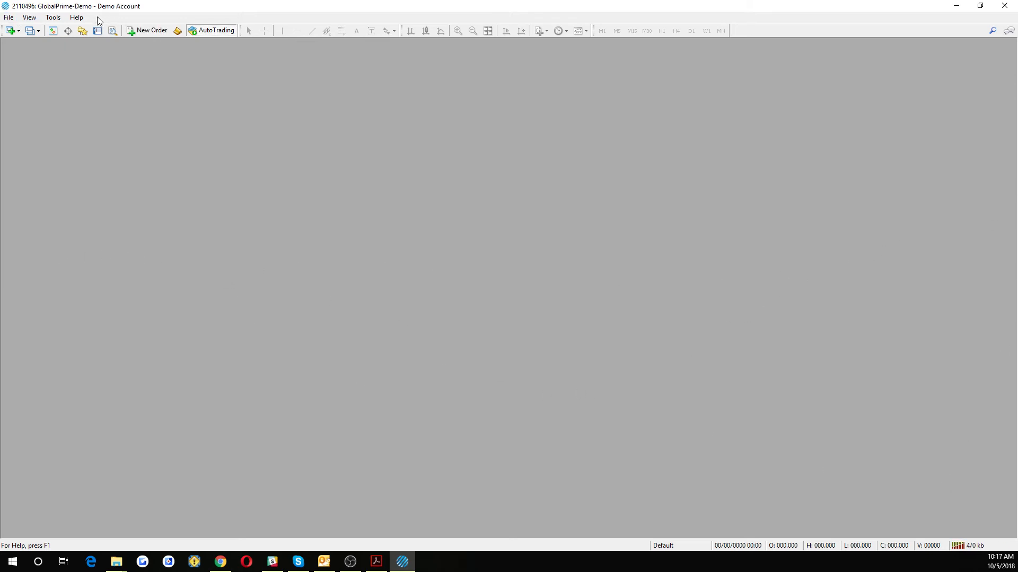
left_click(20, 33)
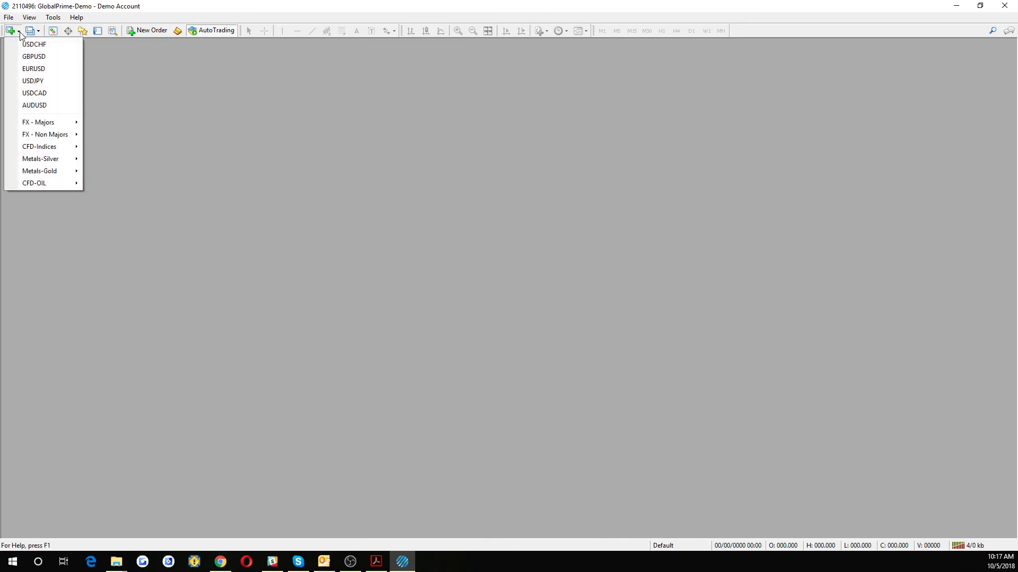
left_click(30, 69)
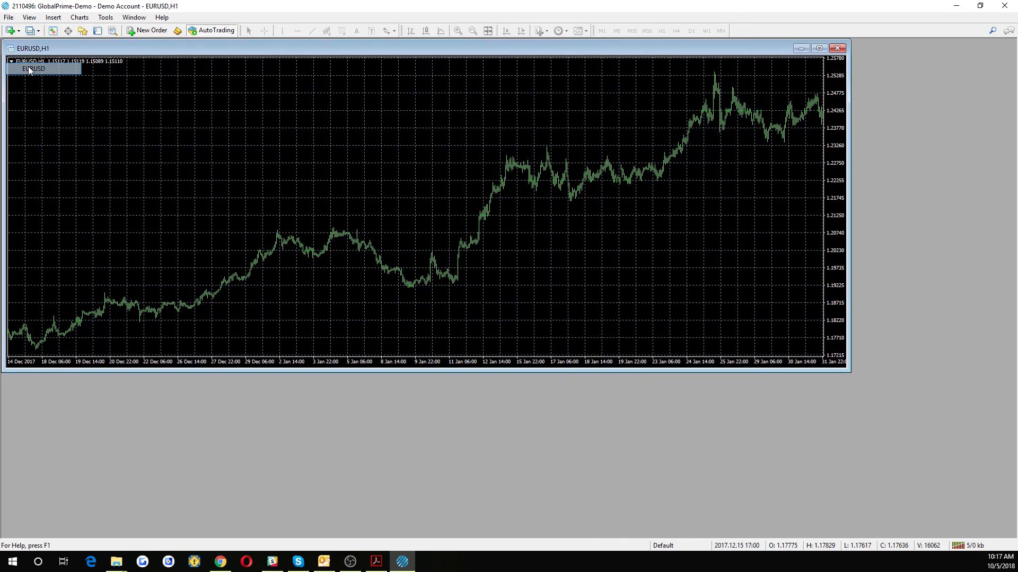
- Open the trading terminal's data folder and go to its templates subfolder
left_click(8, 18)
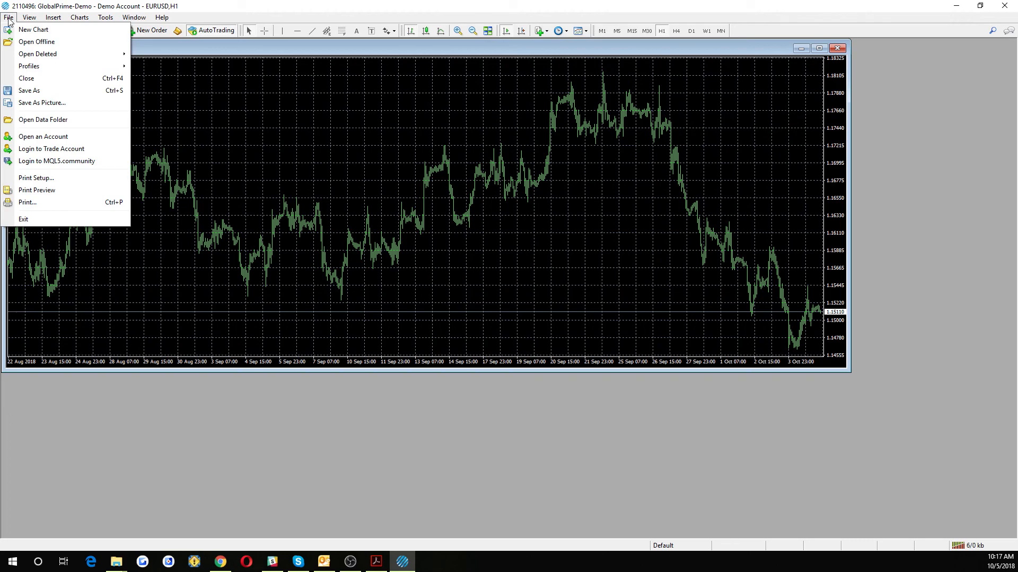
left_click(45, 121)
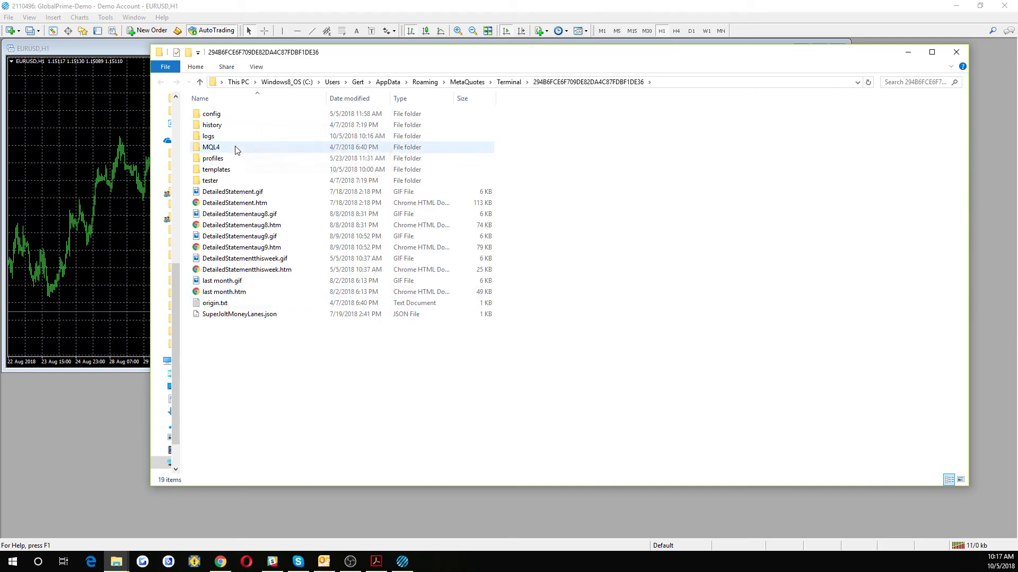
double_click(218, 170)
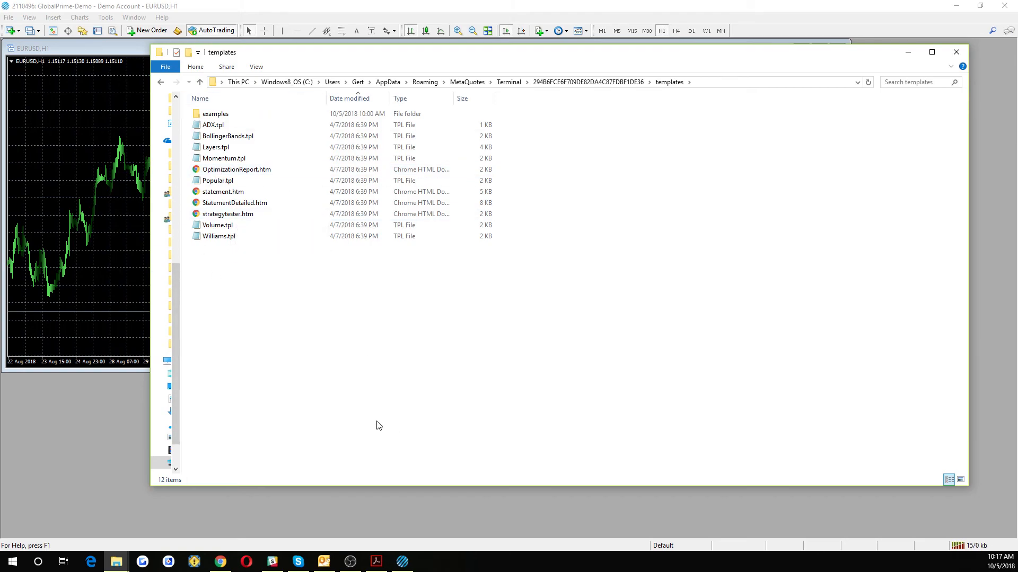
- Copy Lazy Larry Light R1 2018 Oct 4.tpl from the extracted folder into the terminal's templates folder
mouse_move(109, 566)
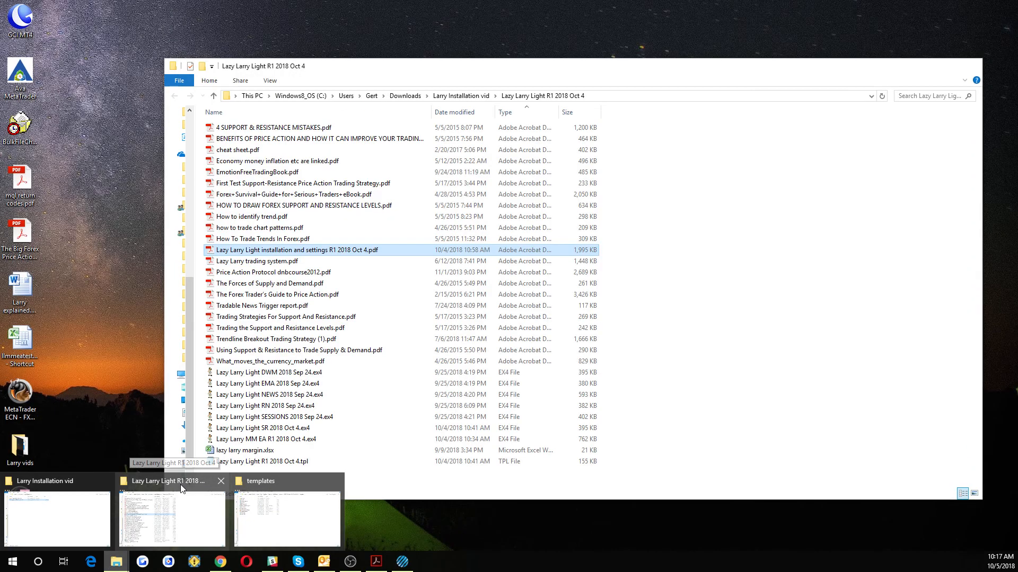
left_click(181, 488)
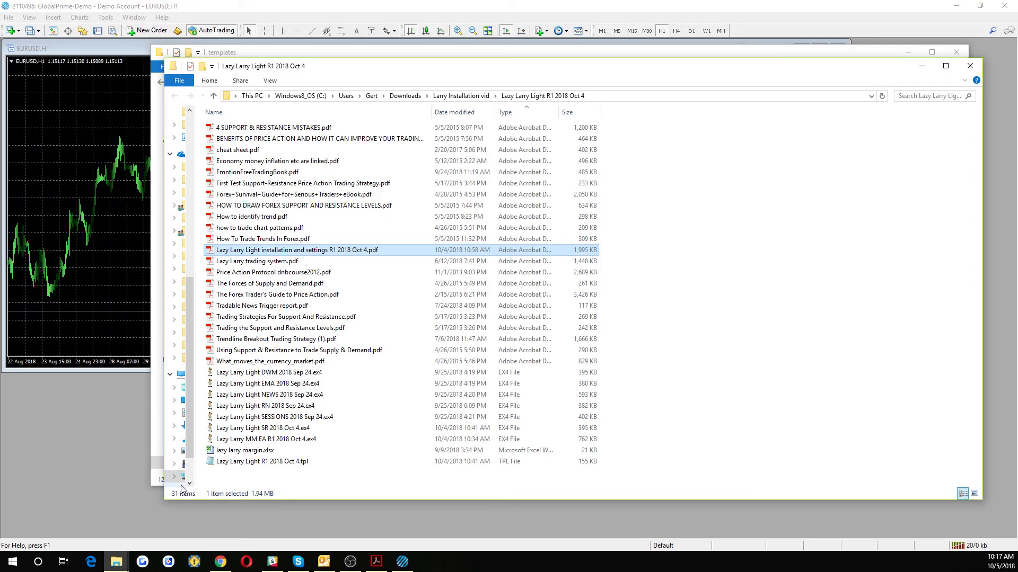
left_click(297, 462)
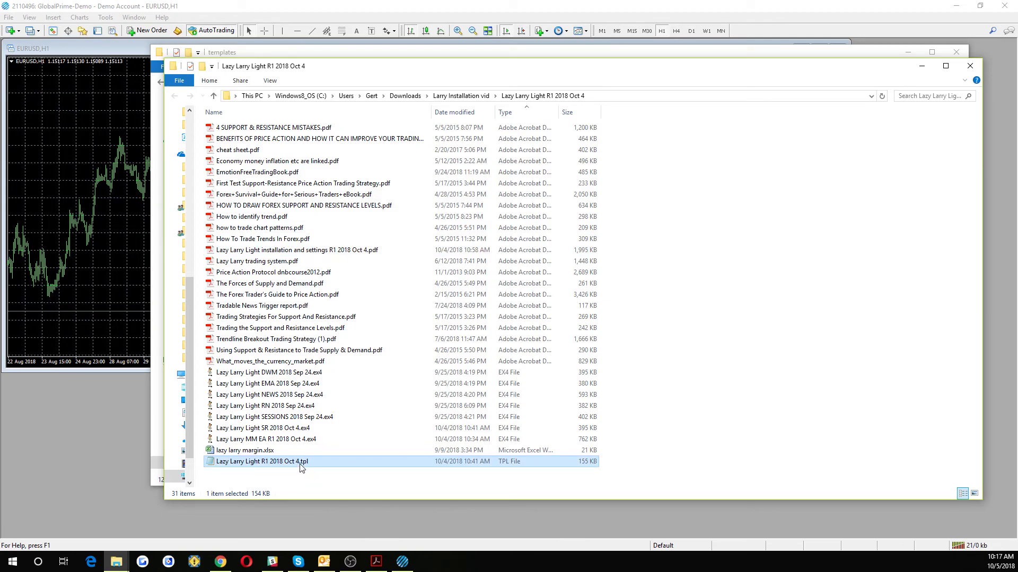
right_click(297, 463)
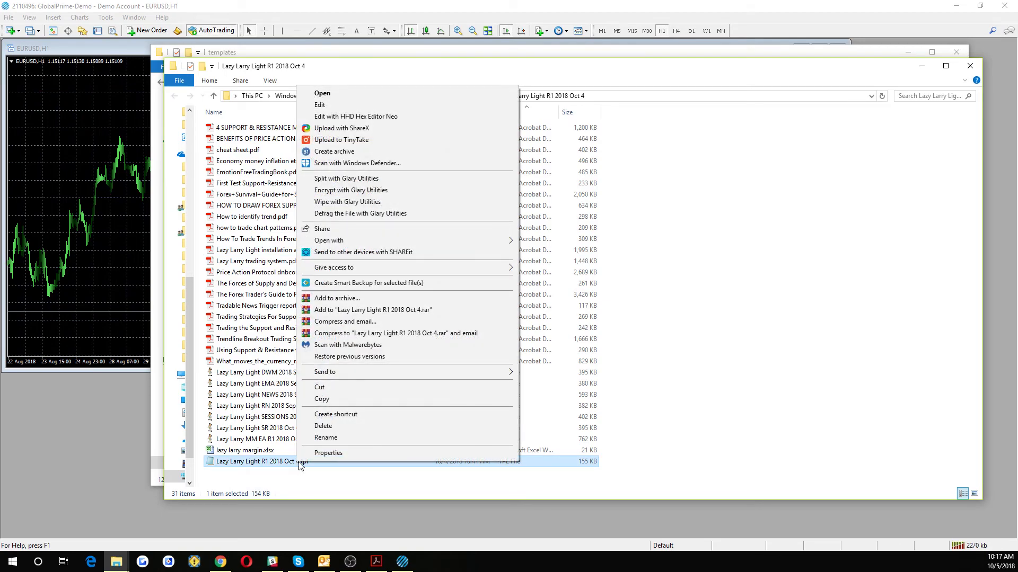
left_click(322, 399)
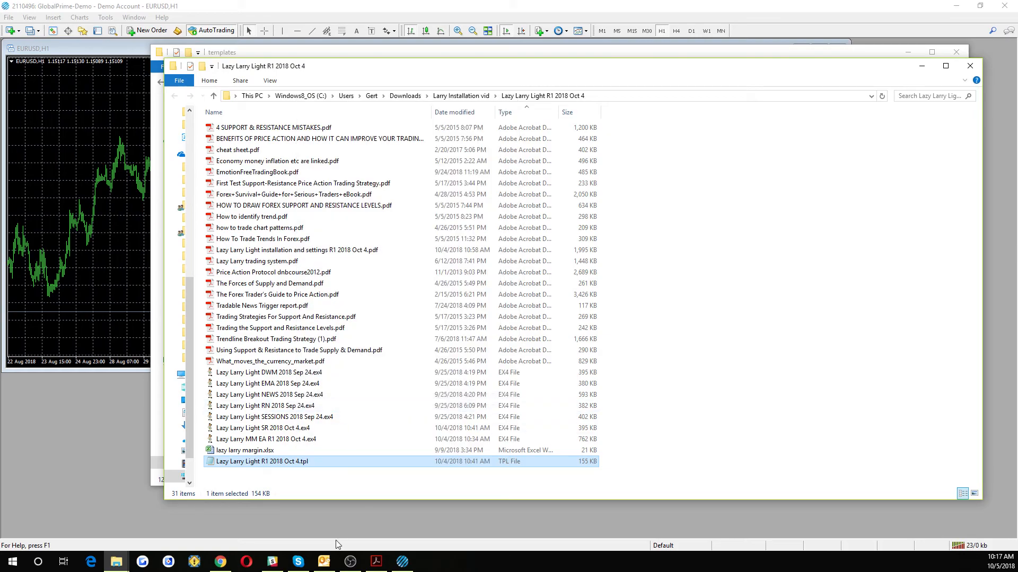
mouse_move(116, 562)
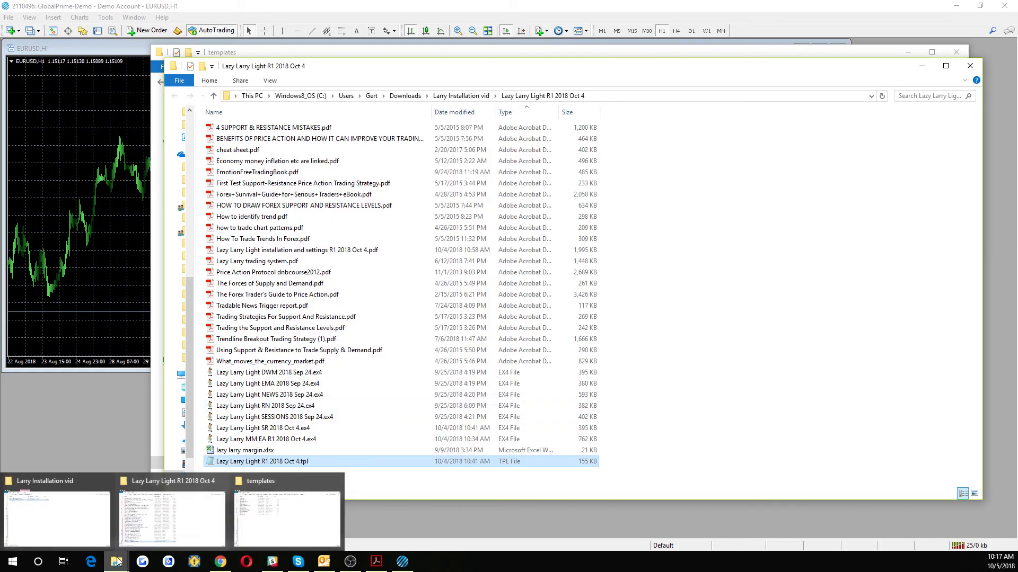
left_click(276, 533)
right_click(409, 293)
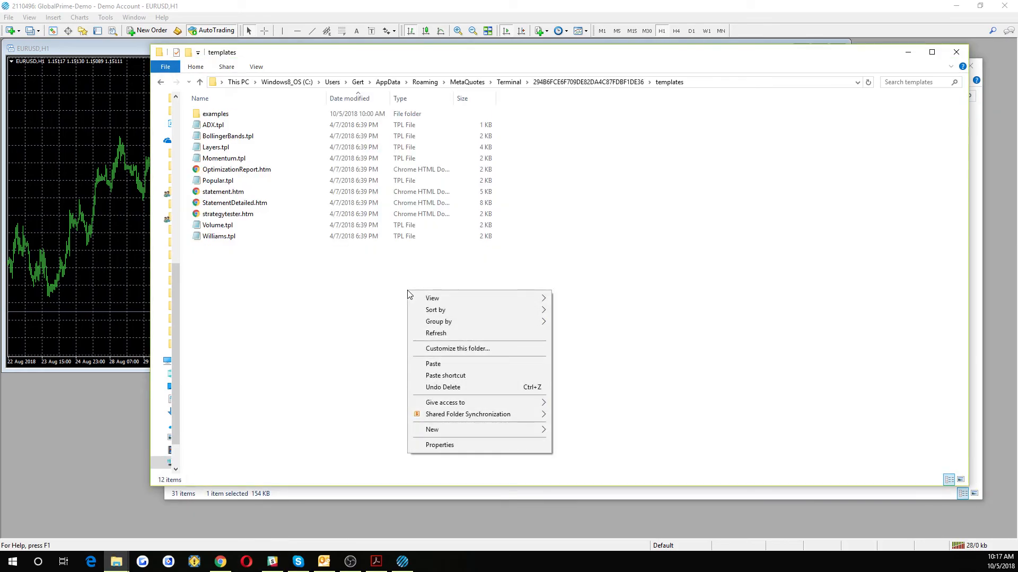
left_click(442, 364)
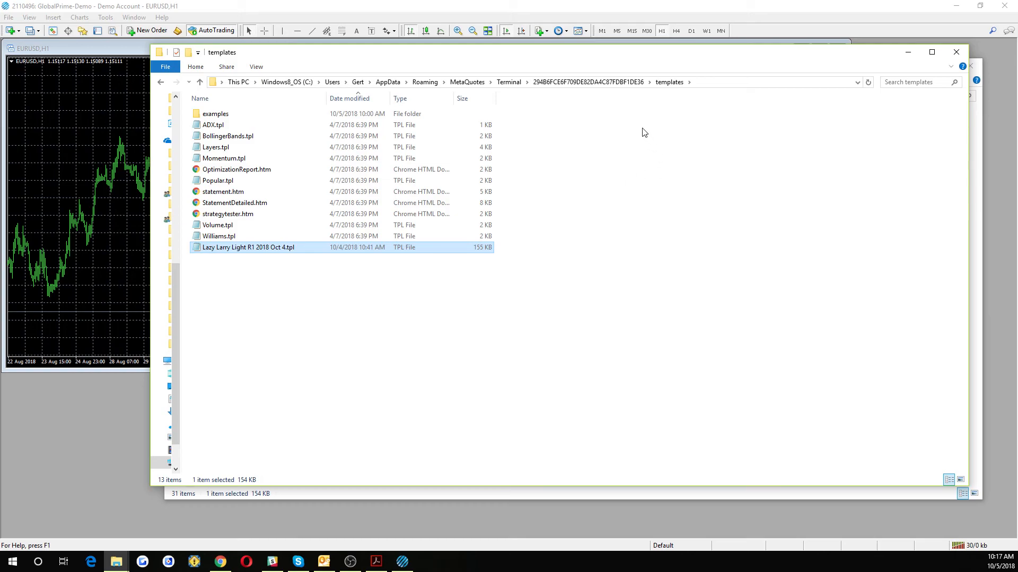
- Go back to the terminal's data folder and open the Experts folder inside MQL4
left_click(600, 83)
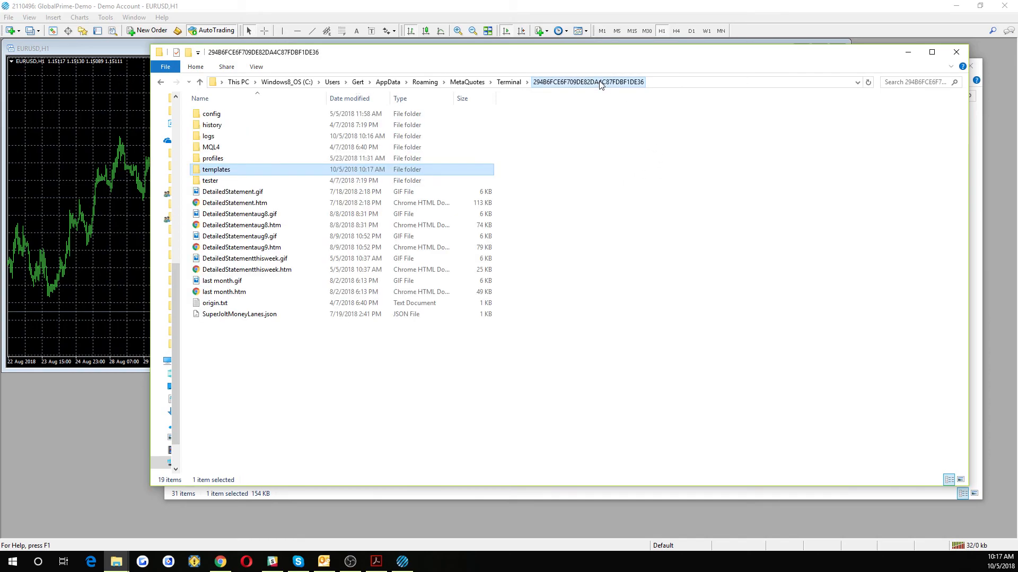
double_click(230, 151)
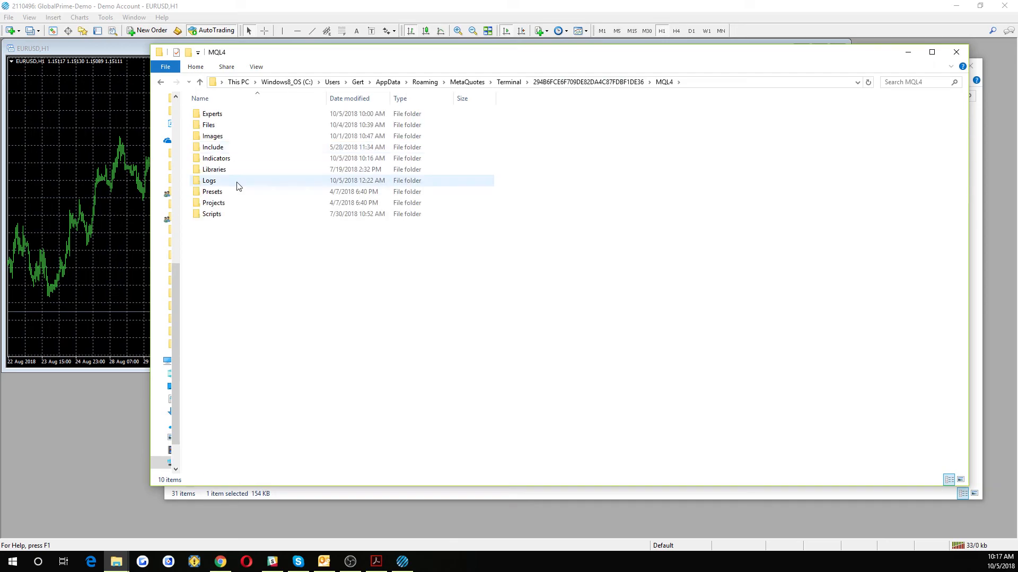
double_click(222, 122)
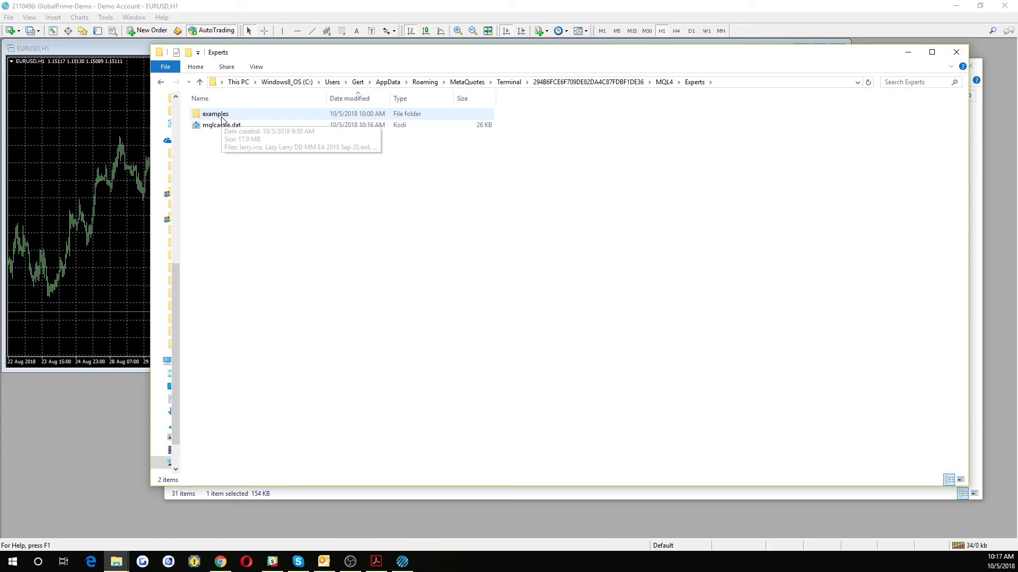
- Copy Lazy Larry MM EA R1 2018 Oct 4.ex4 from the extracted Lazy Larry folder into the terminal's Experts folder
mouse_move(123, 567)
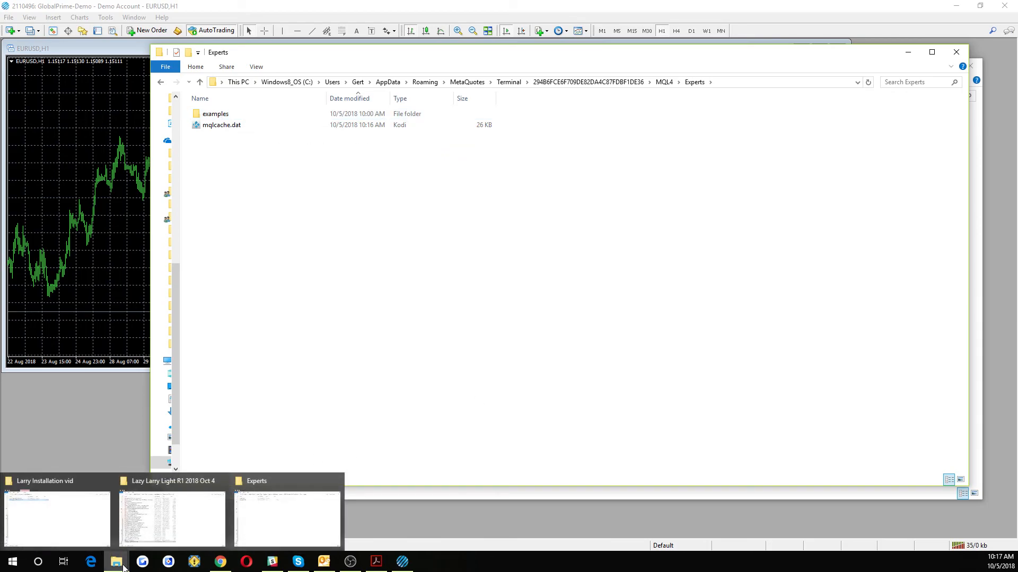
left_click(186, 480)
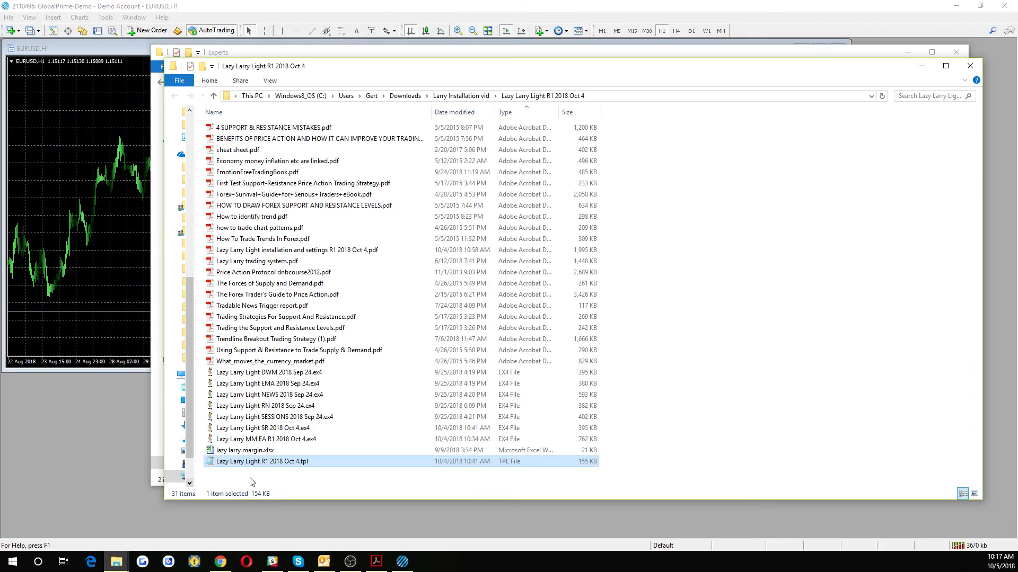
left_click(290, 441)
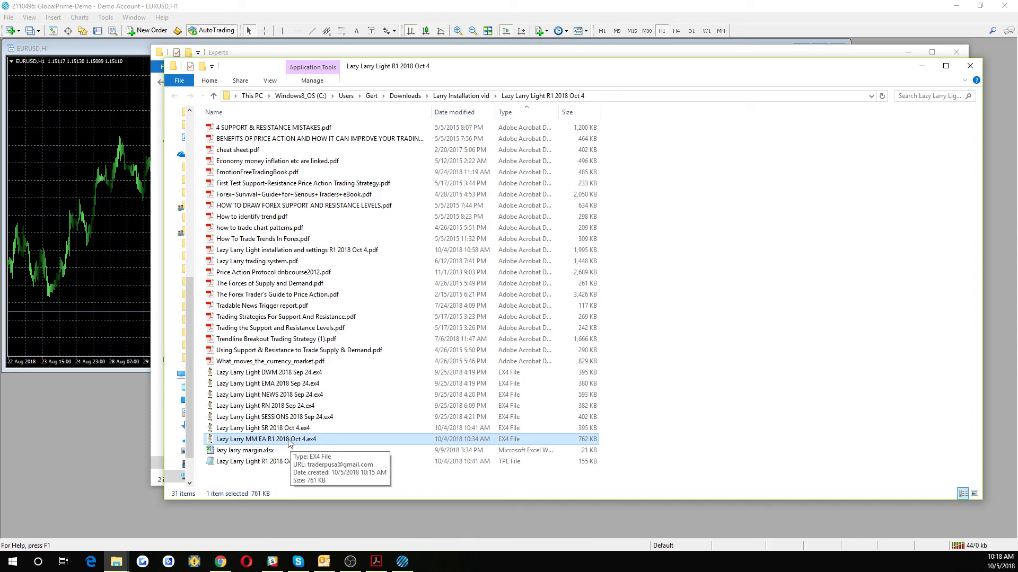
right_click(291, 443)
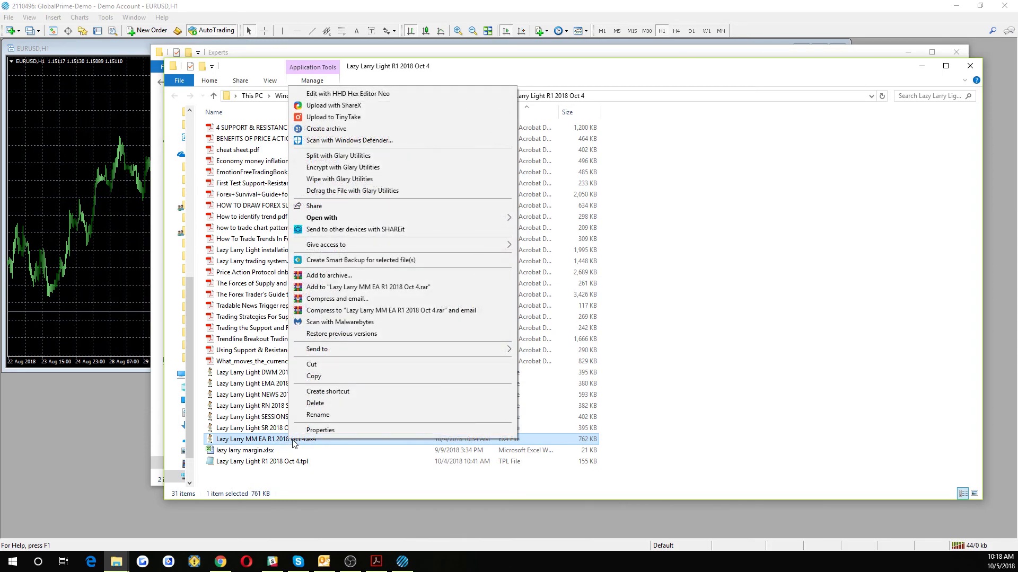
left_click(316, 377)
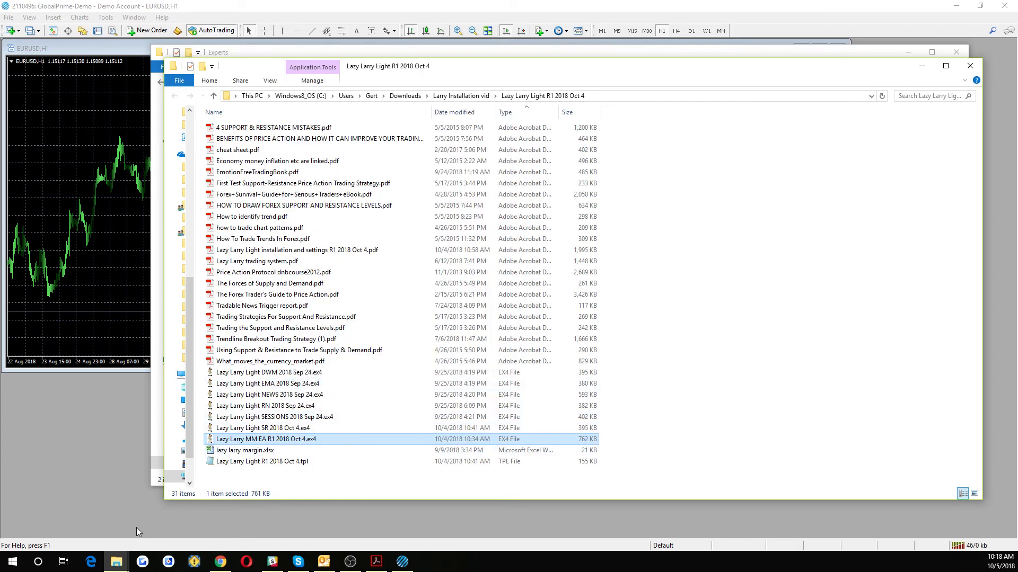
mouse_move(116, 563)
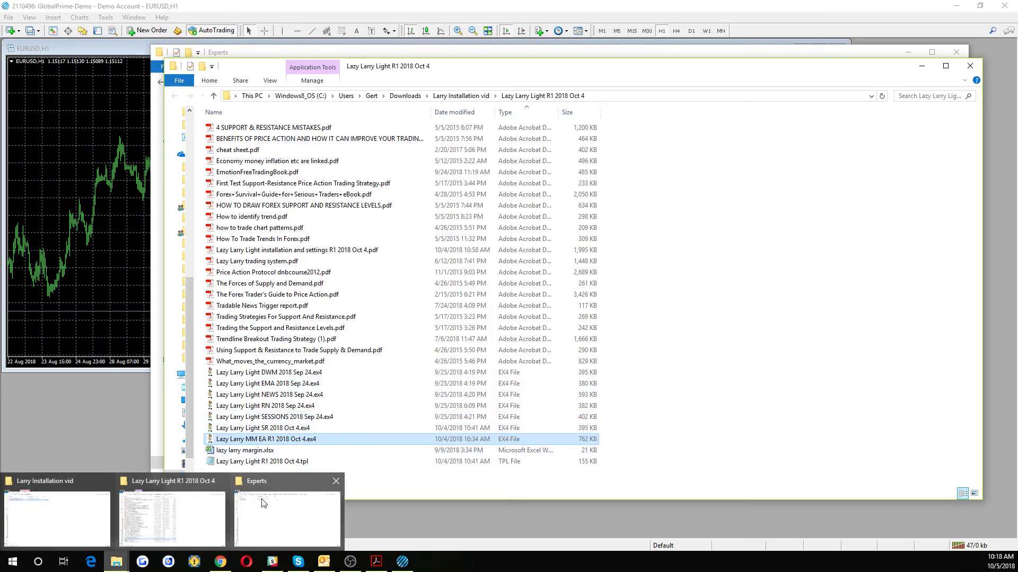
left_click(268, 486)
right_click(459, 246)
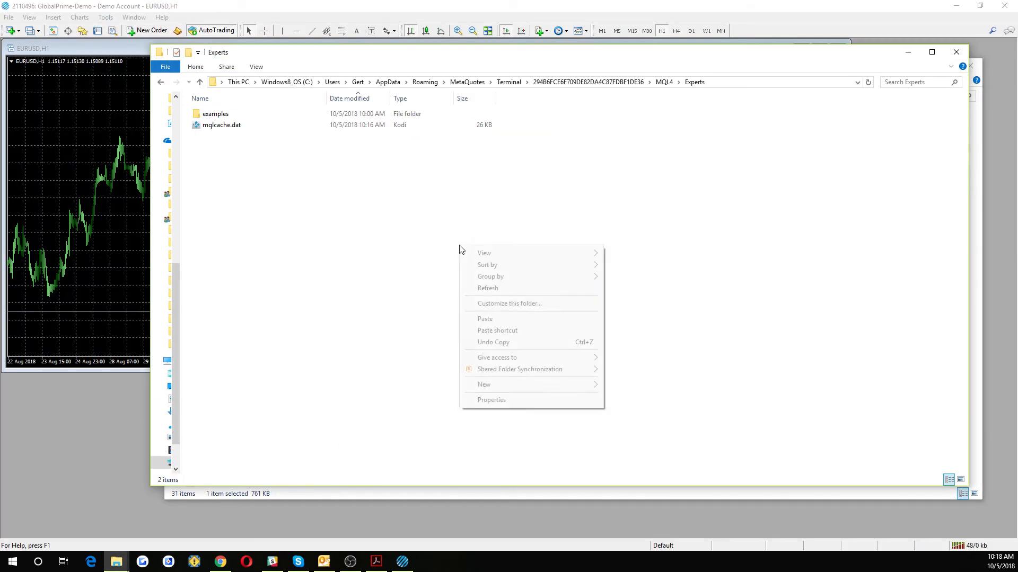
left_click(492, 317)
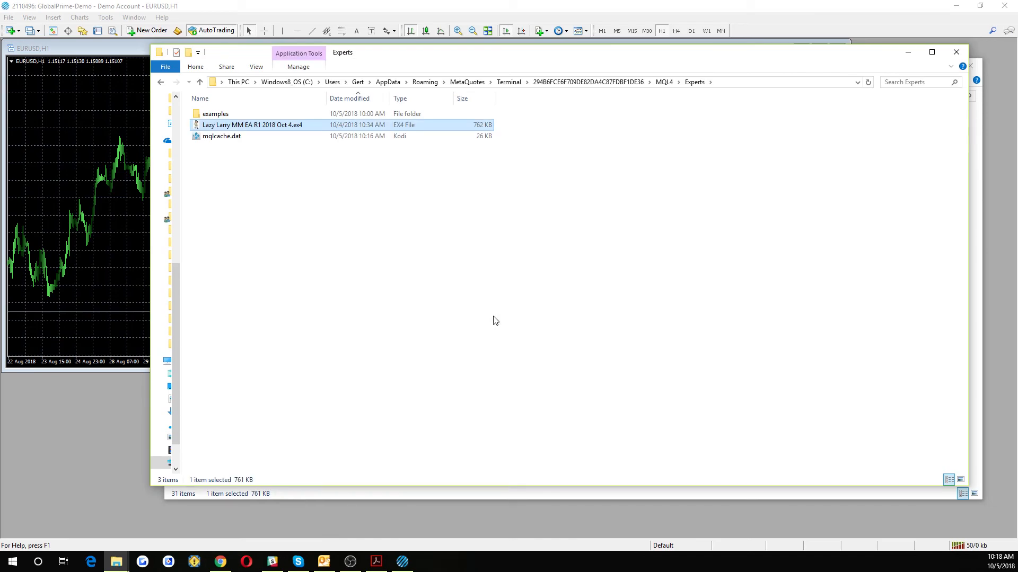
- Open the Indicators folder inside MQL4, and bring the extracted Lazy Larry Light folder back to the front
left_click(664, 83)
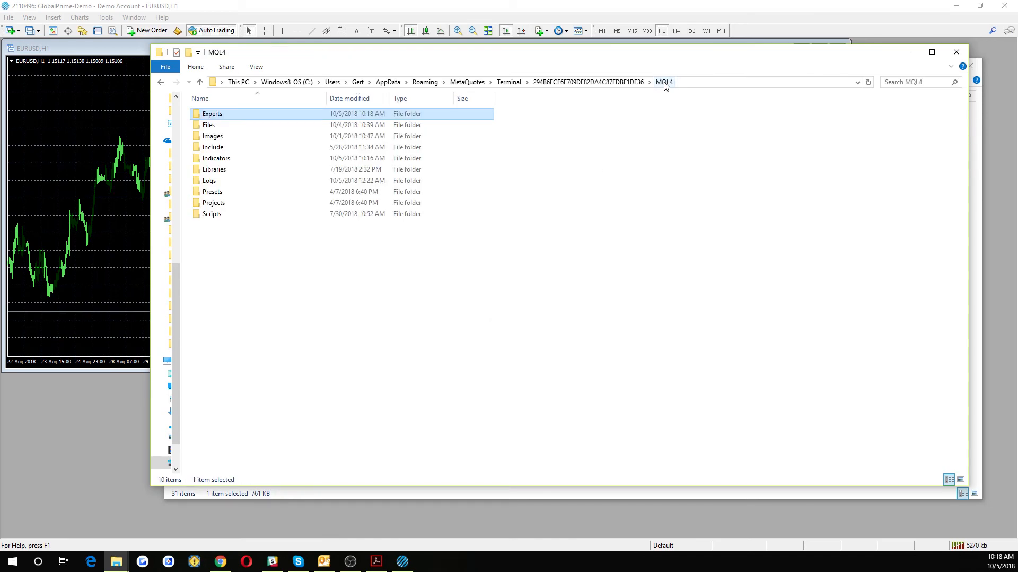
double_click(237, 161)
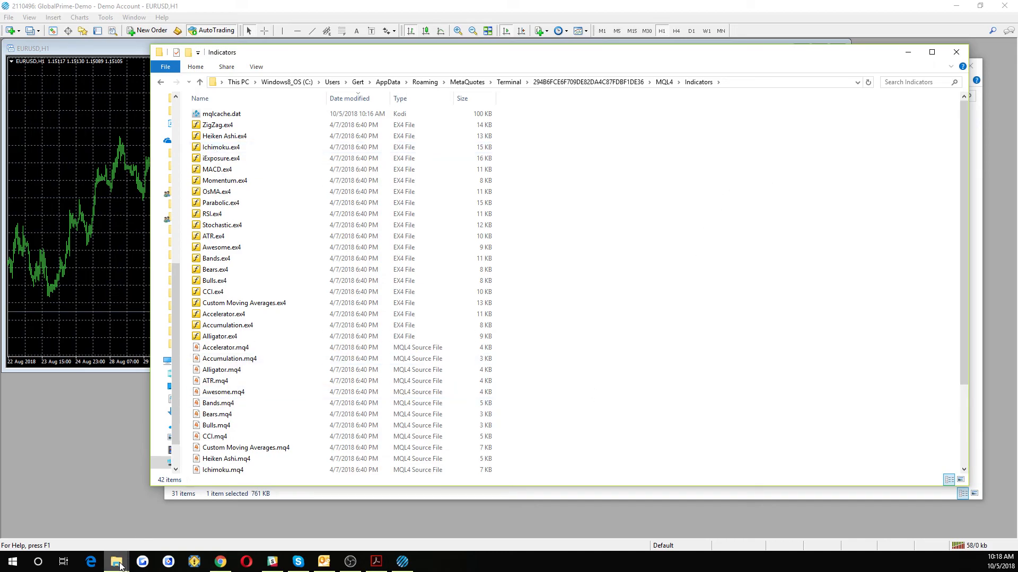
mouse_move(120, 566)
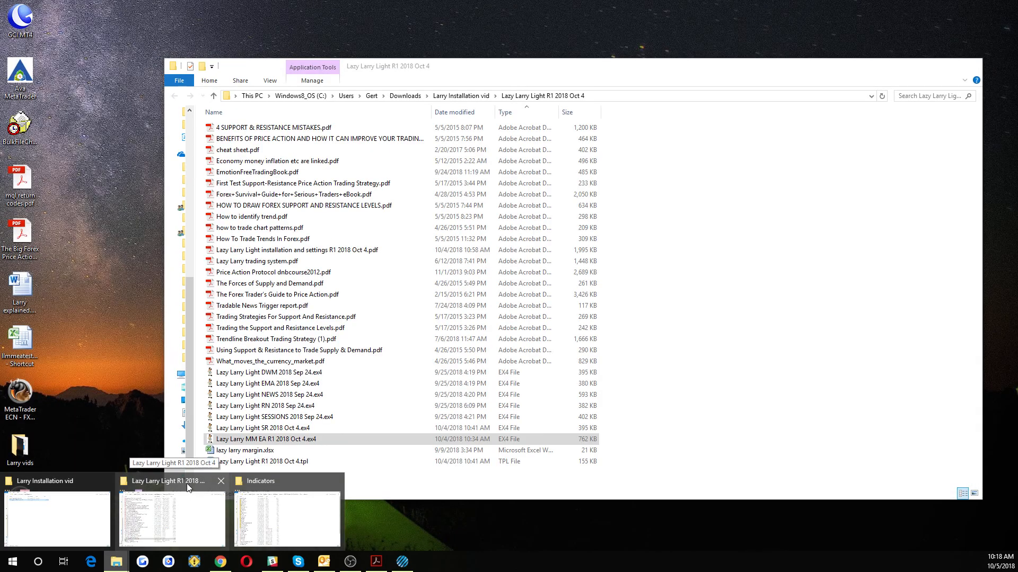
left_click(183, 499)
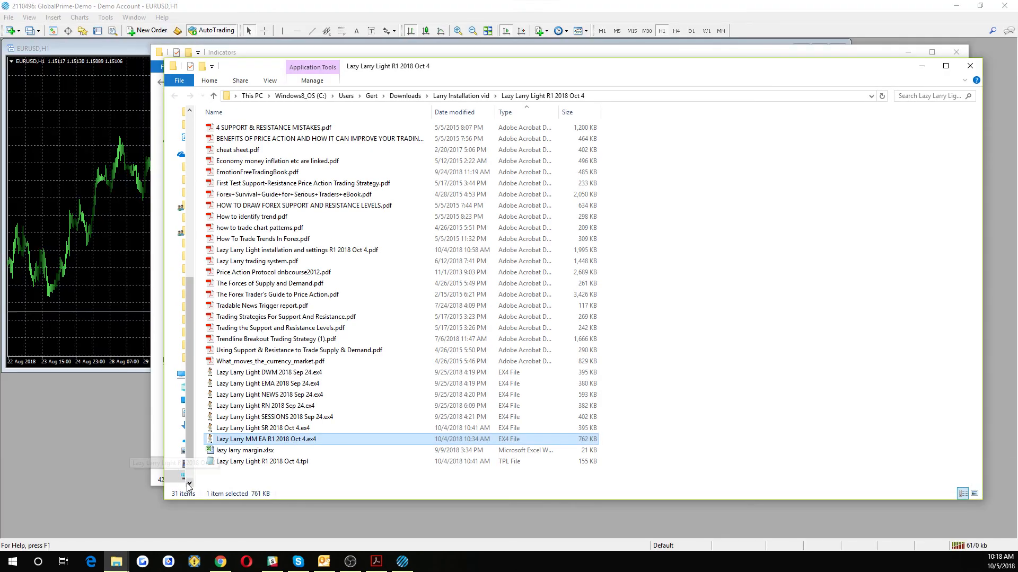
- Copy the six Lazy Larry Light indicator files (DWM, EMA, NEWS, RN, SESSIONS and SR .ex4) into the terminal's Indicators folder
left_click(320, 376)
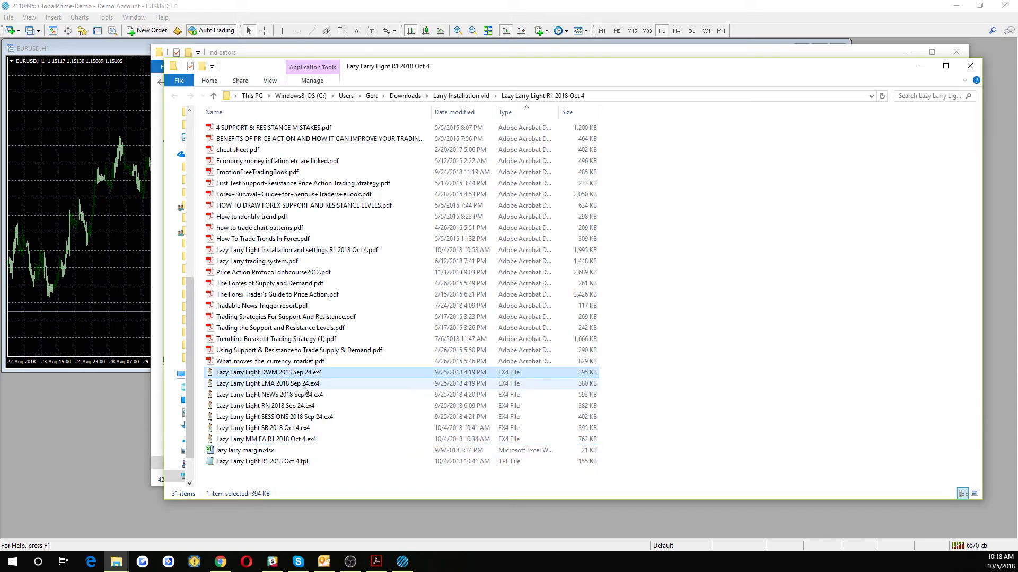
left_click(304, 385, "ctrl")
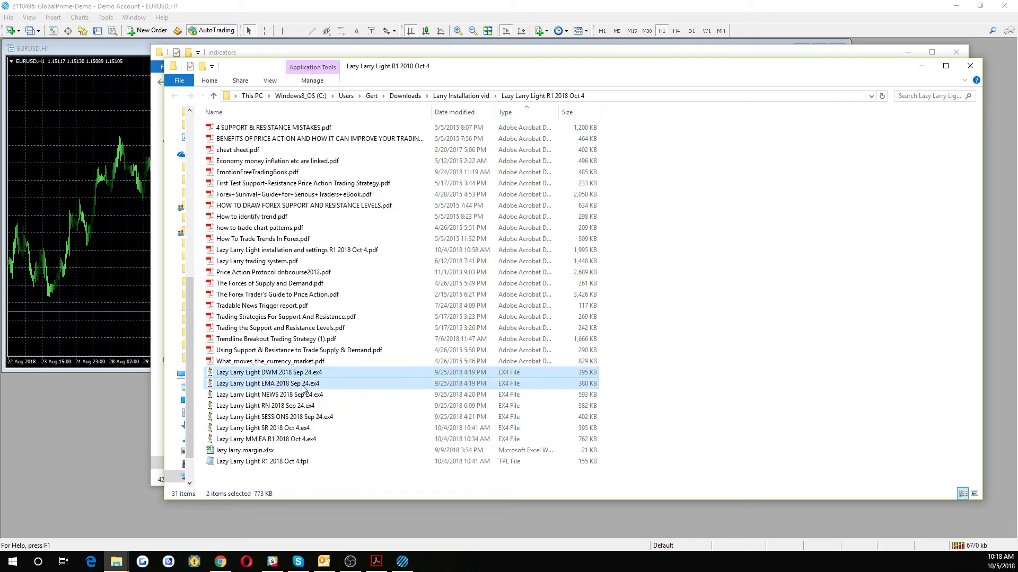
left_click(310, 397, "ctrl")
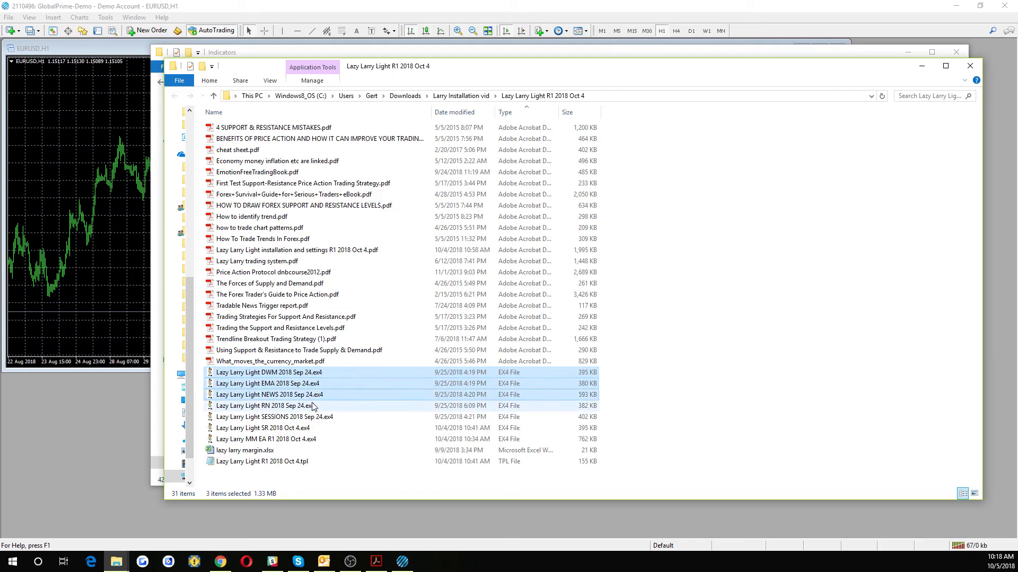
left_click(313, 407, "ctrl")
left_click(316, 418, "ctrl")
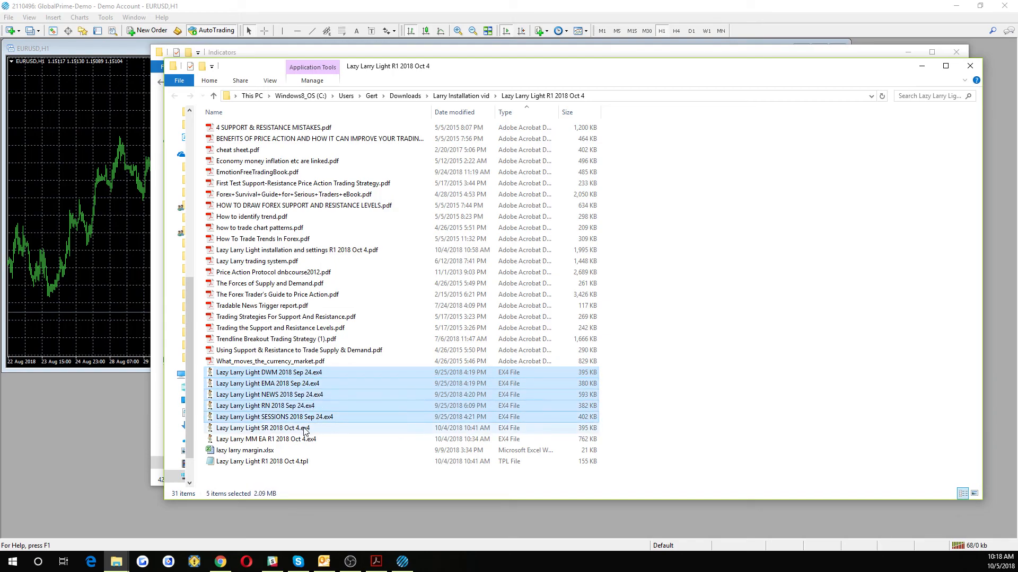
left_click(295, 430, "ctrl")
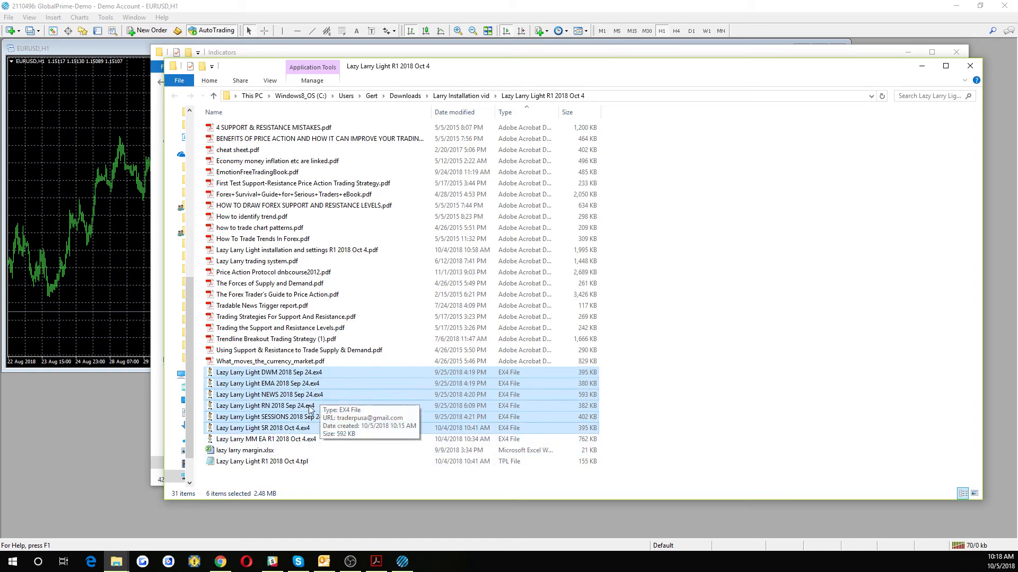
right_click(366, 391)
left_click(392, 328)
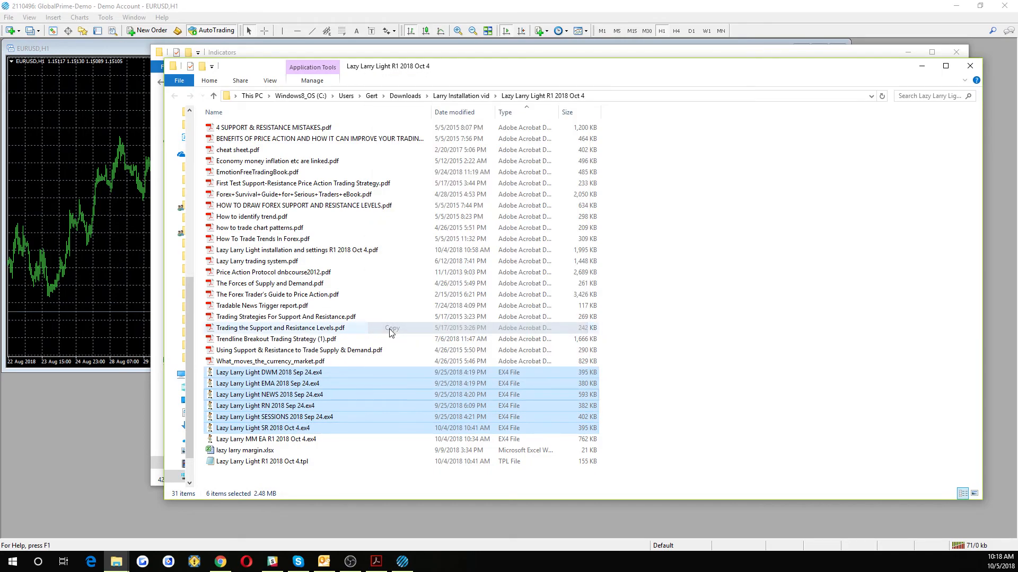
mouse_move(114, 563)
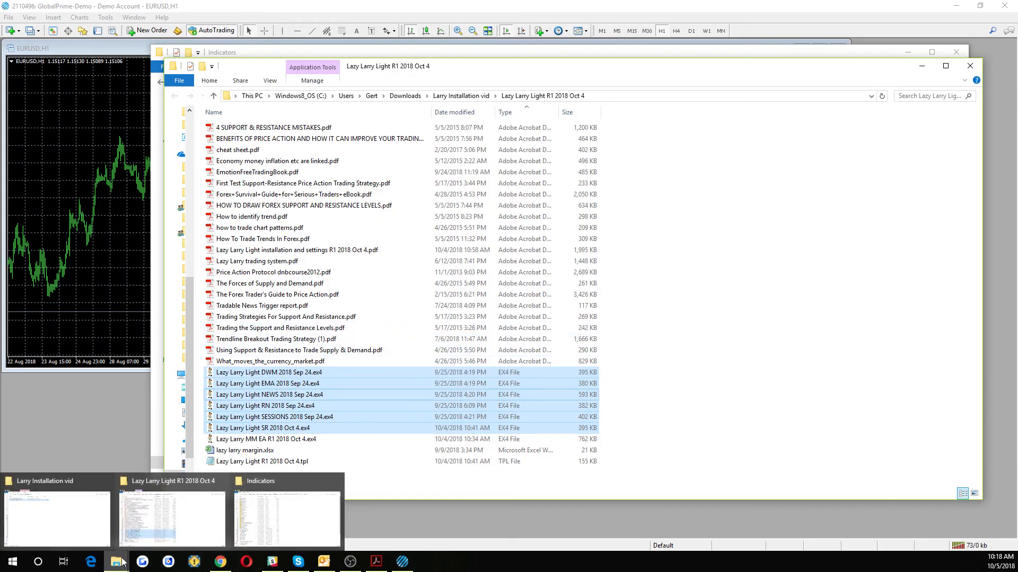
left_click(297, 491)
right_click(687, 278)
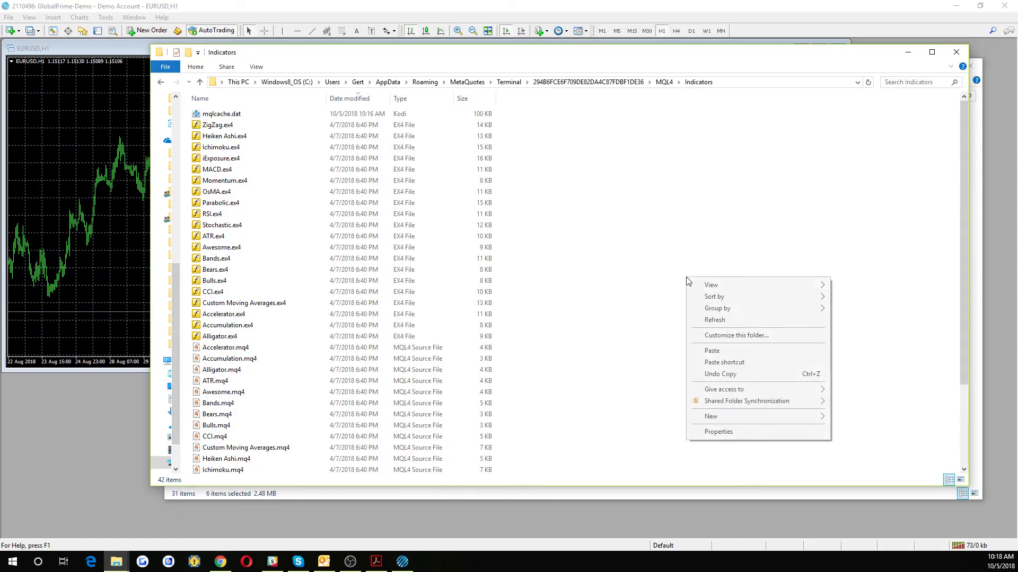
left_click(724, 354)
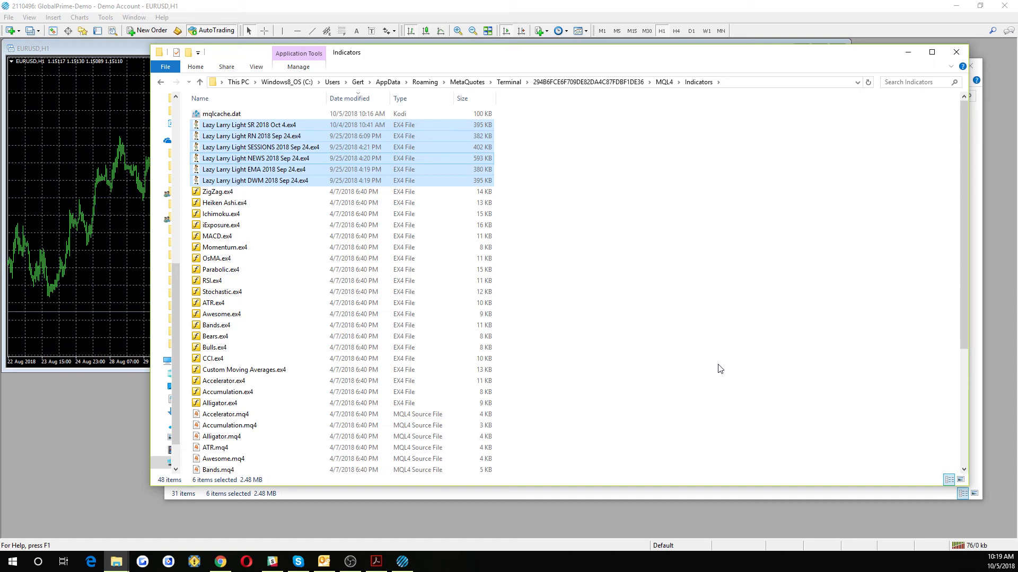
- Close the Indicators folder window and the extracted Lazy Larry Light folder window
left_click(957, 53)
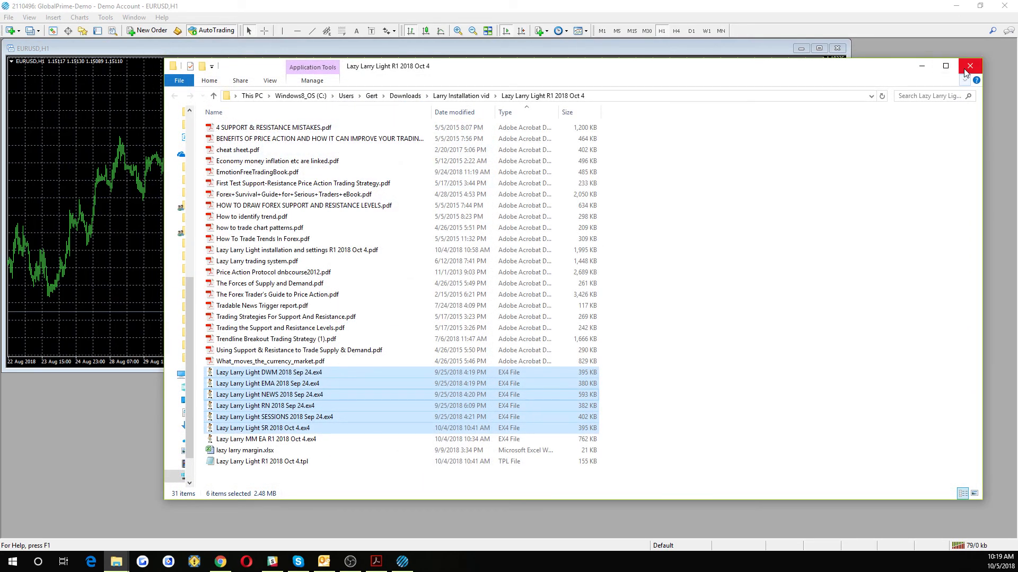
left_click(964, 71)
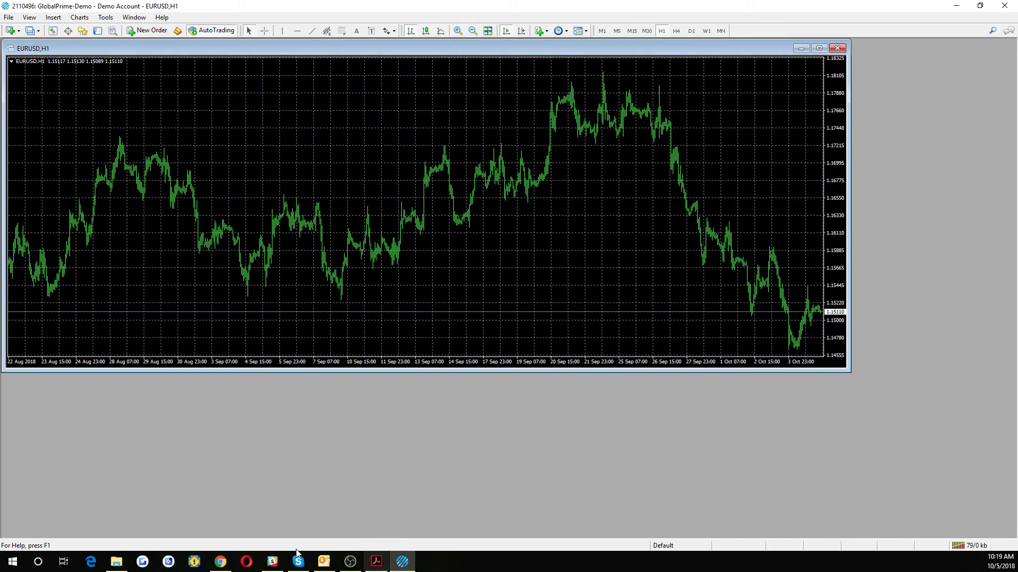
mouse_move(117, 564)
- Switch to the installation guide in Acrobat Reader and examine the Expert Advisors and Trade options in section 1.3 MT4 Settings
left_click(376, 562)
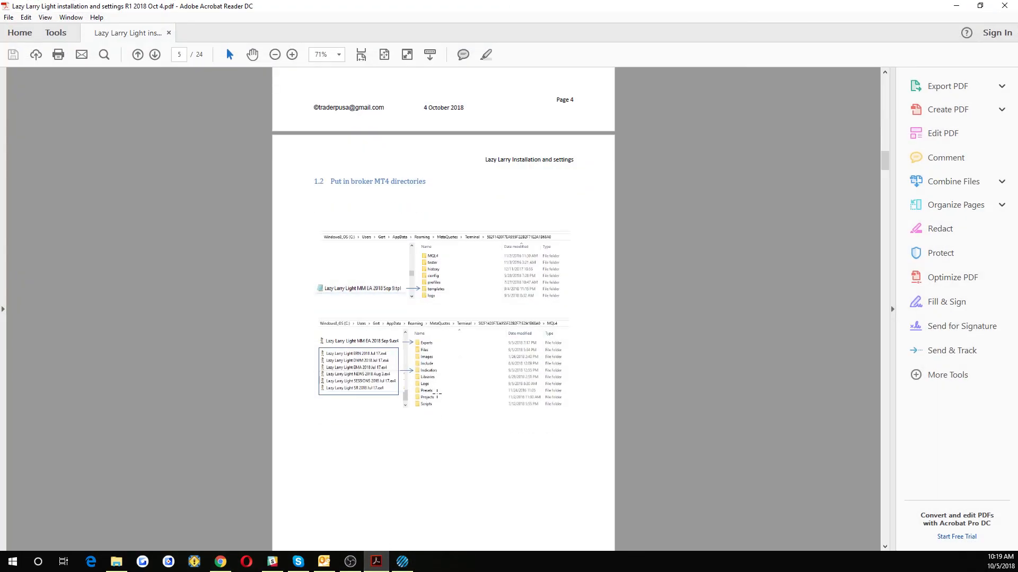
scroll(437, 393, "down", 10)
scroll(437, 393, "down", 5)
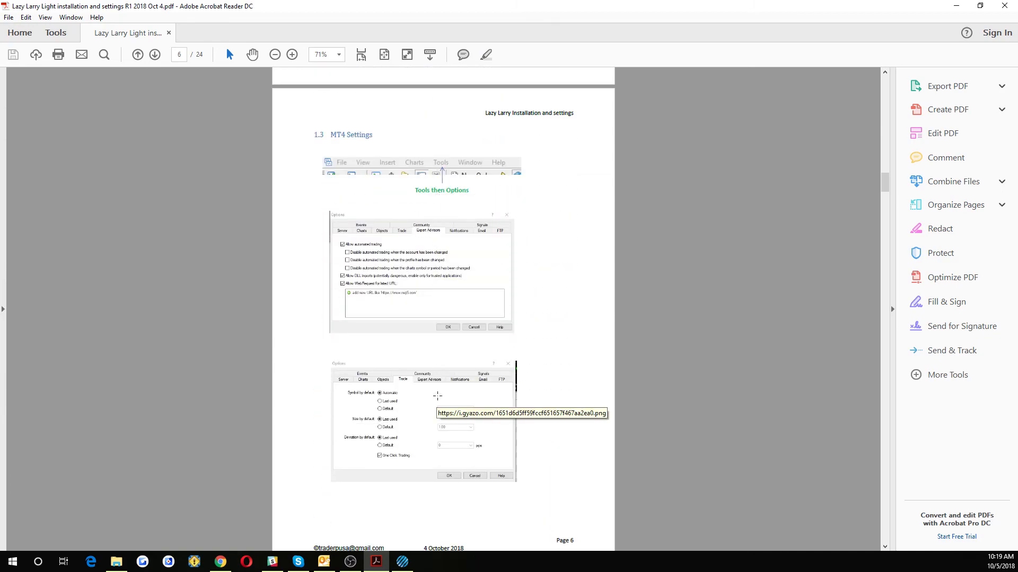
left_click(292, 55)
left_click(292, 56)
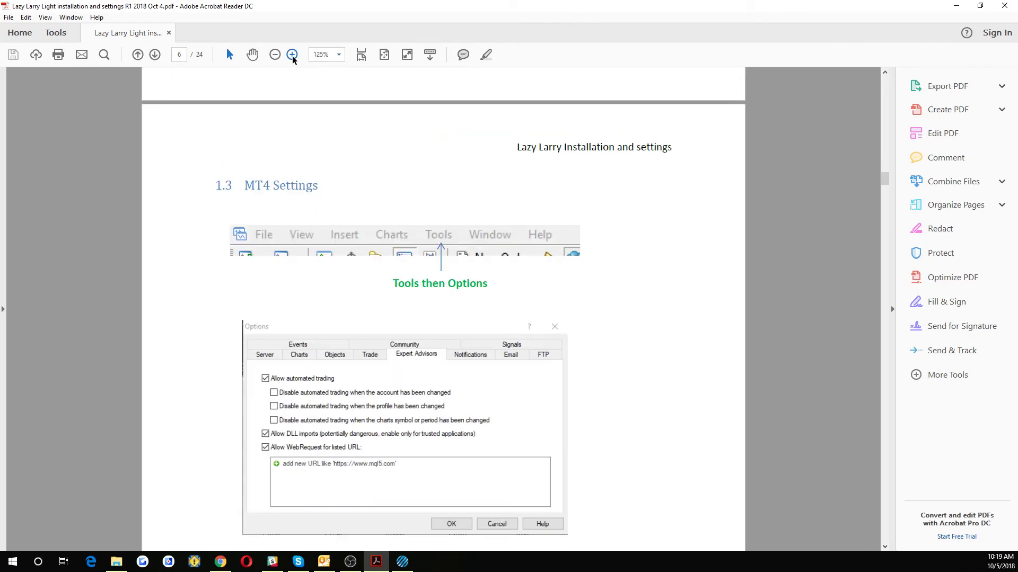
left_click(292, 56)
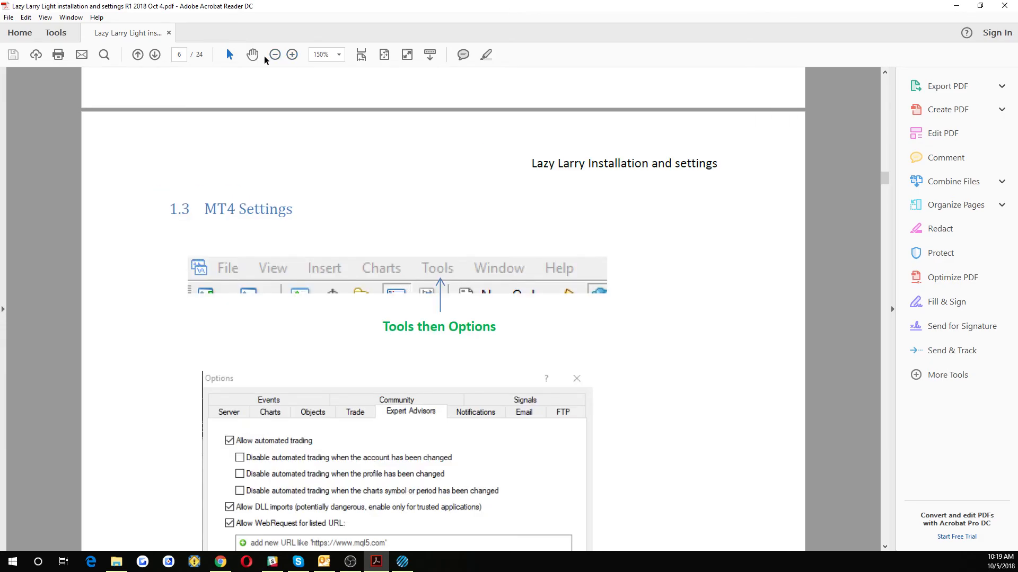
left_click(273, 56)
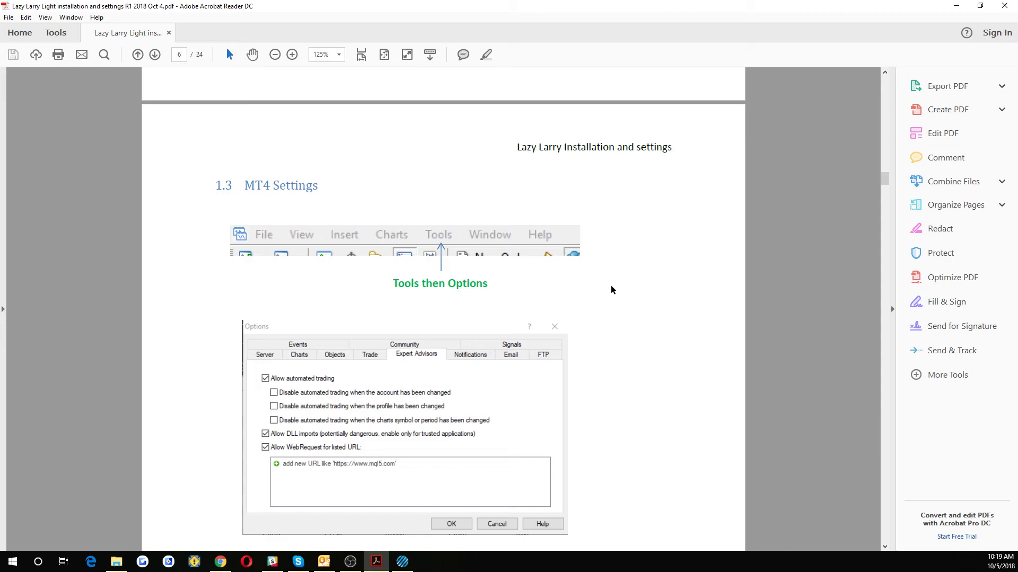
scroll(612, 290, "down", 4)
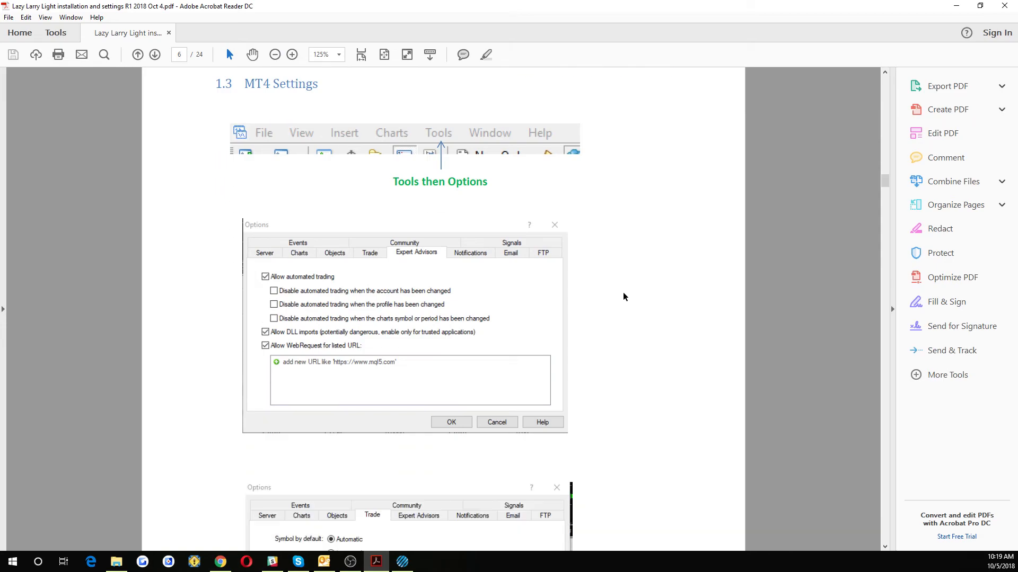
left_click(275, 55)
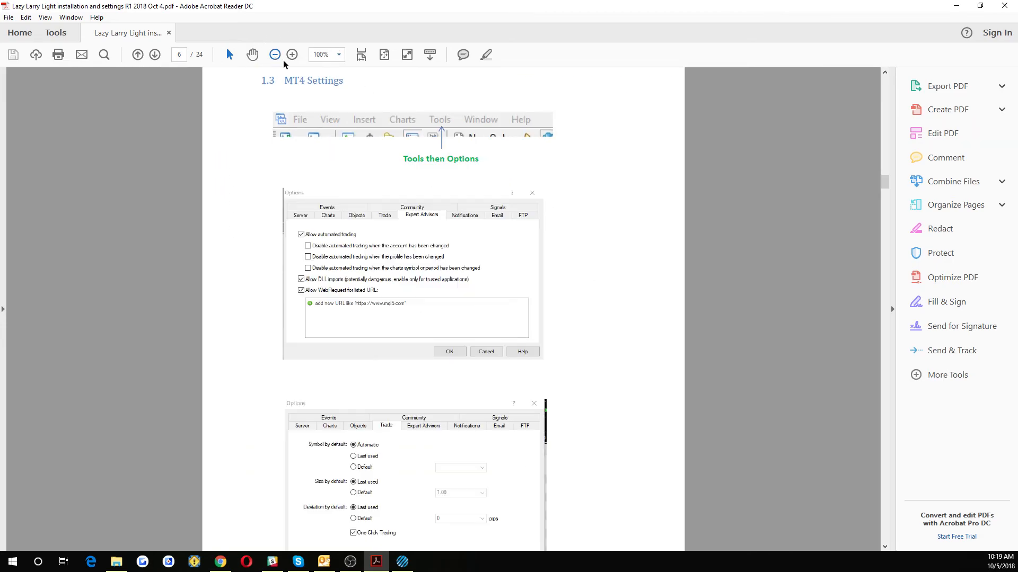
scroll(591, 319, "down", 2)
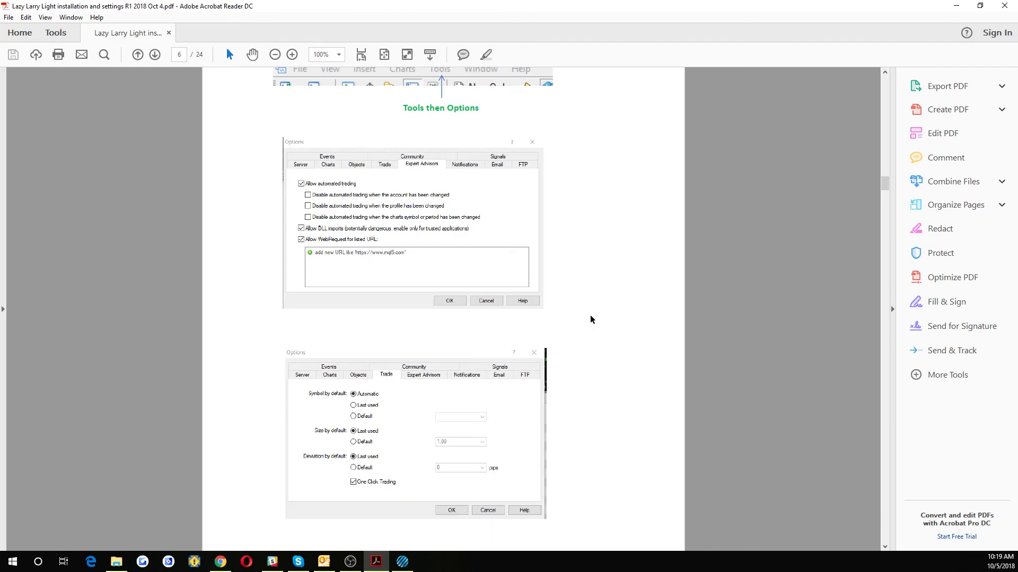
scroll(591, 319, "up", 1)
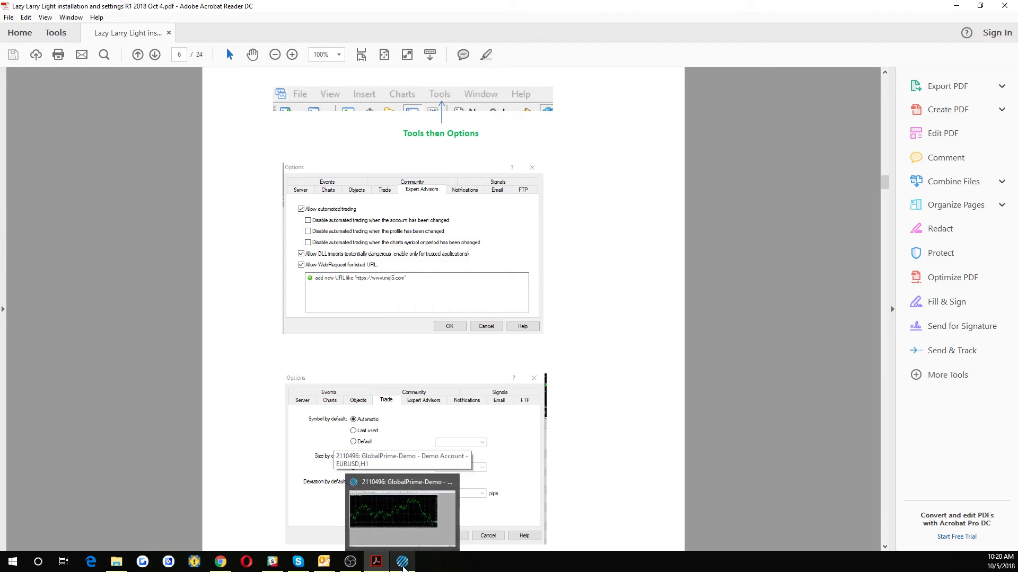
- Switch to MetaTrader 4 and apply the Expert Advisors options with automated trading, DLL imports and WebRequest for listed URL allowed
left_click(403, 566)
left_click(108, 17)
left_click(154, 87)
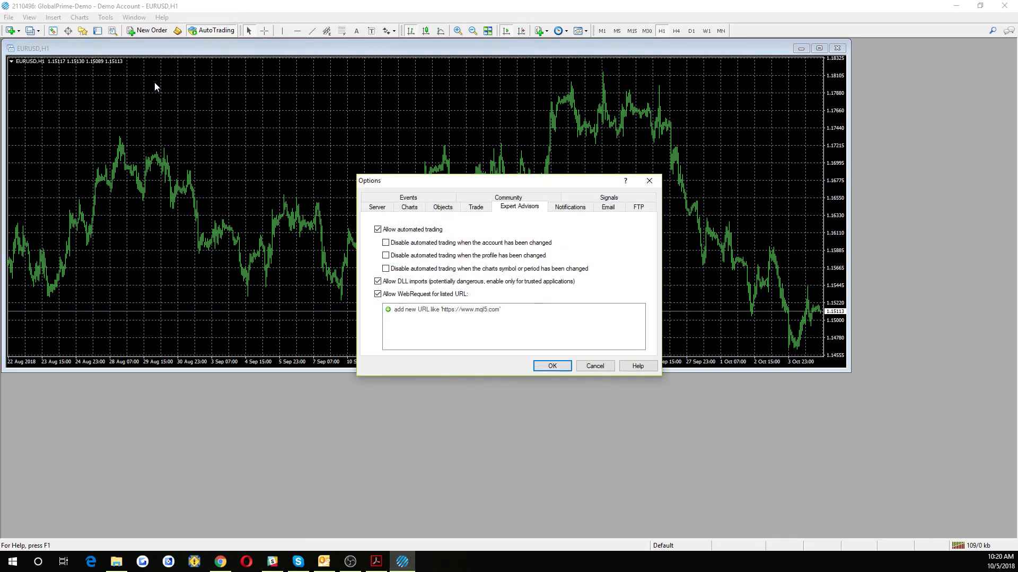
left_click(378, 231)
left_click(378, 231)
left_click(379, 286)
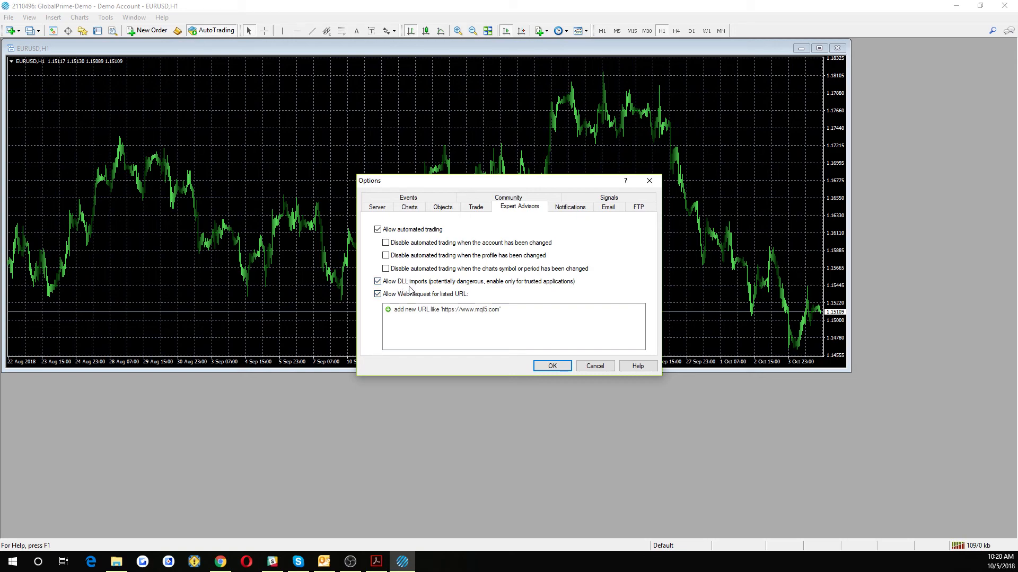
left_click(378, 295)
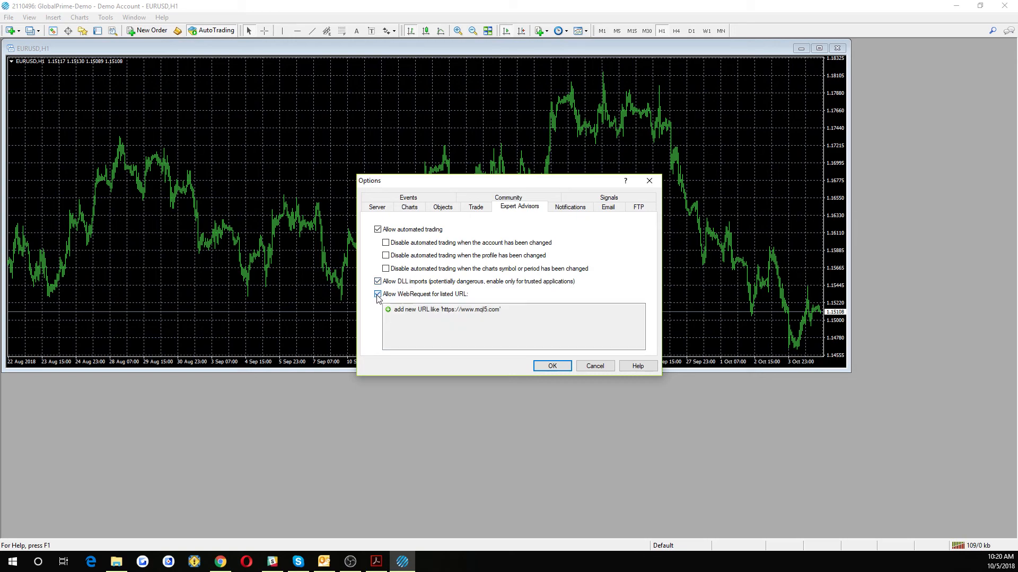
left_click(378, 295)
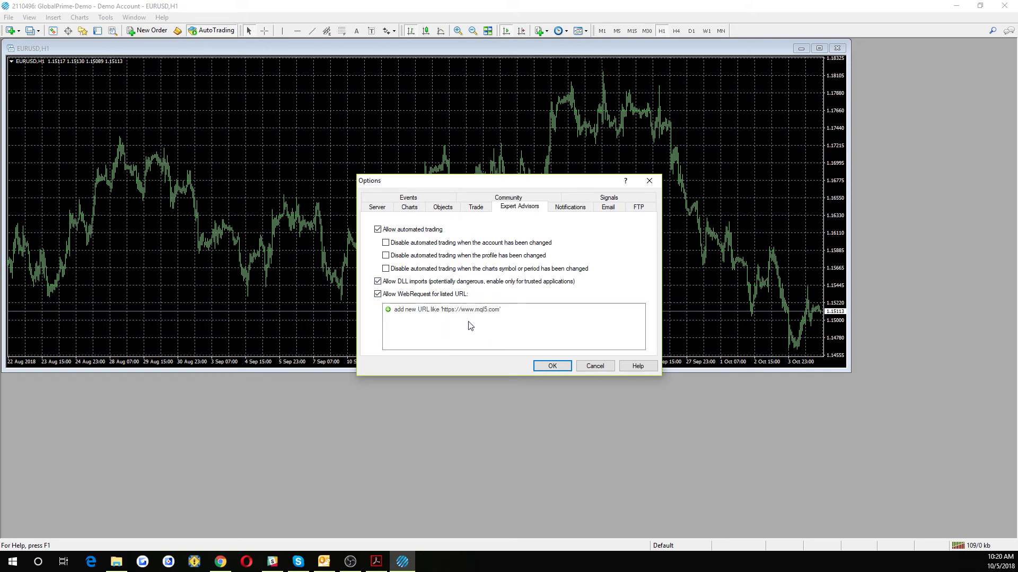
left_click(552, 366)
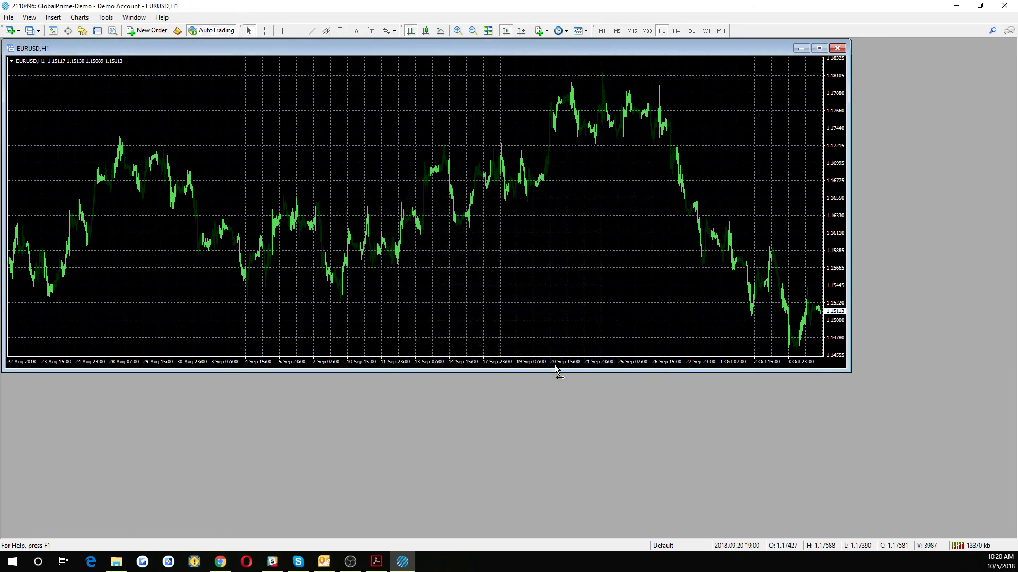
- Check the guide's Trade options in Acrobat Reader, and enable One Click Trading in MetaTrader 4's options, accepting its terms and conditions
left_click(376, 561)
scroll(518, 434, "down", 4)
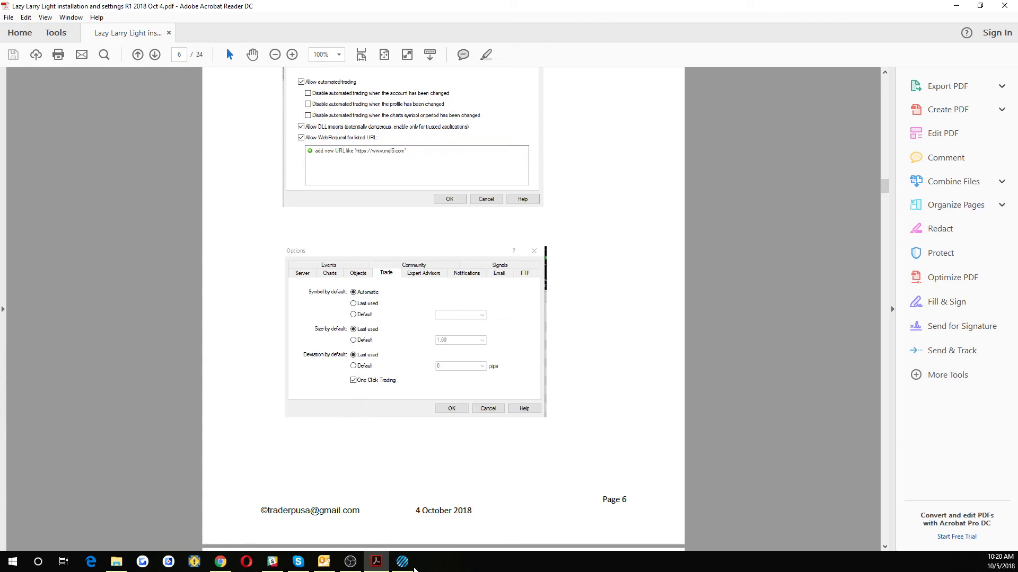
left_click(401, 565)
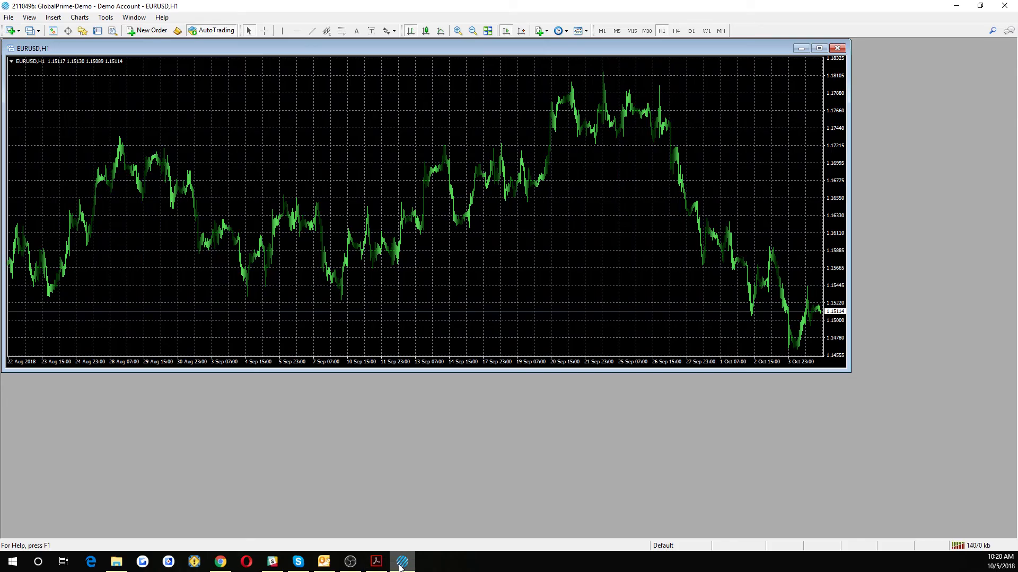
left_click(106, 18)
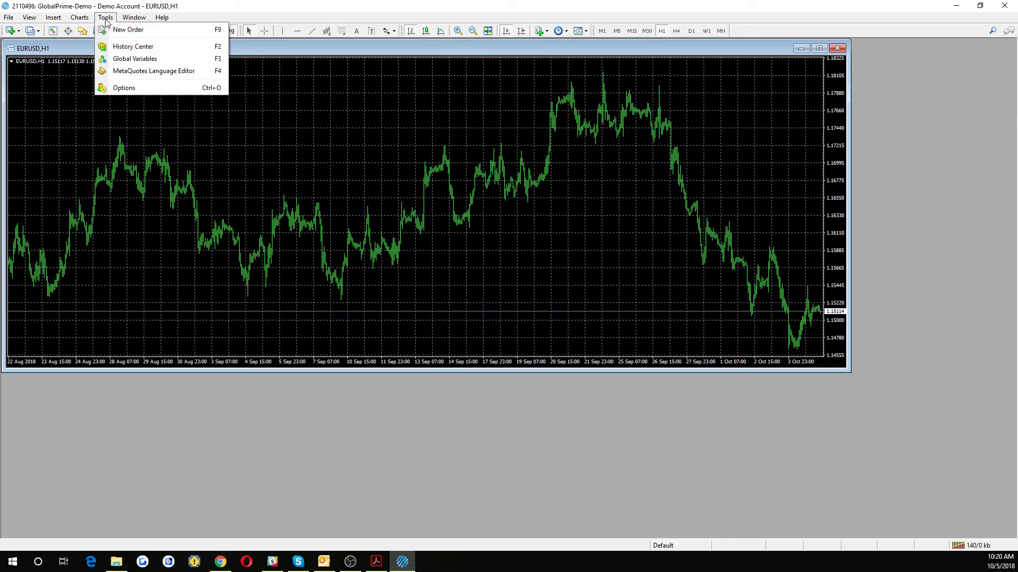
left_click(127, 88)
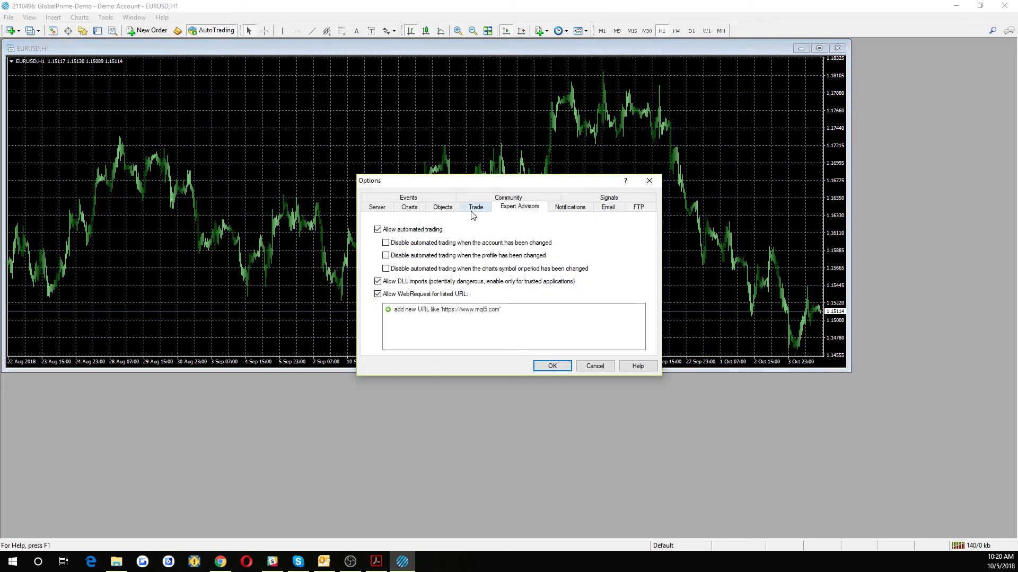
left_click(471, 208)
left_click(438, 334)
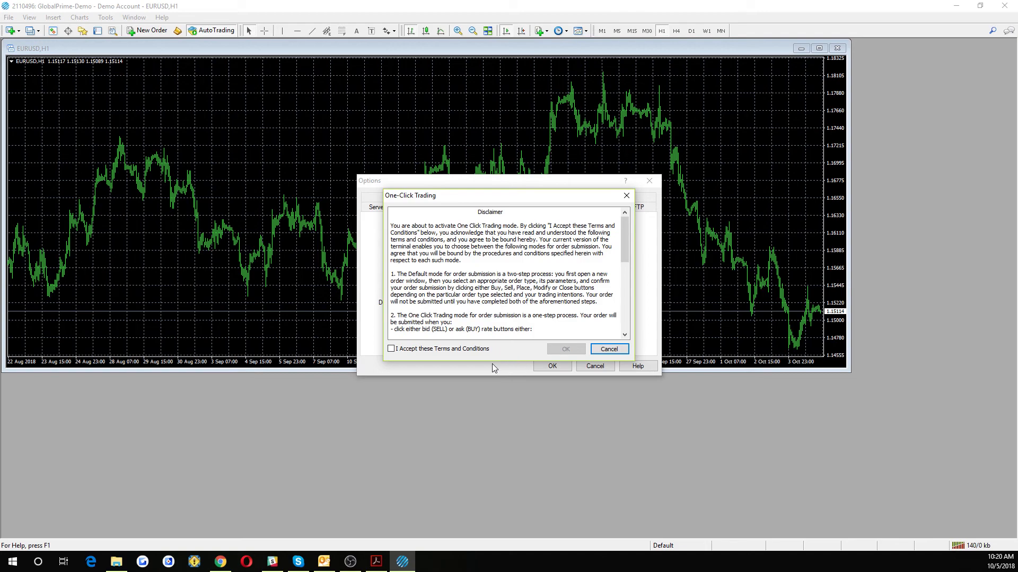
left_click(391, 349)
left_click(564, 349)
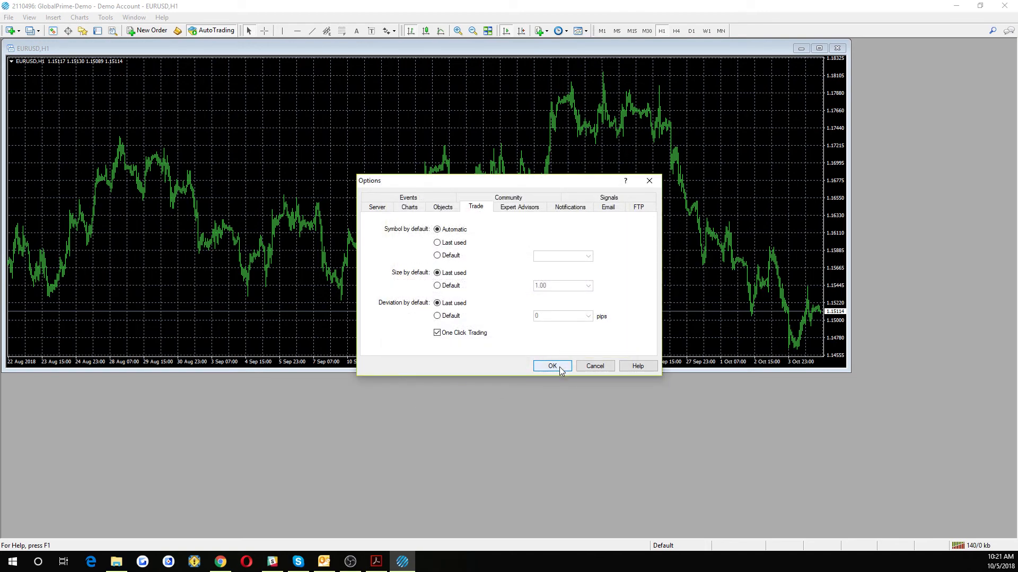
left_click(558, 366)
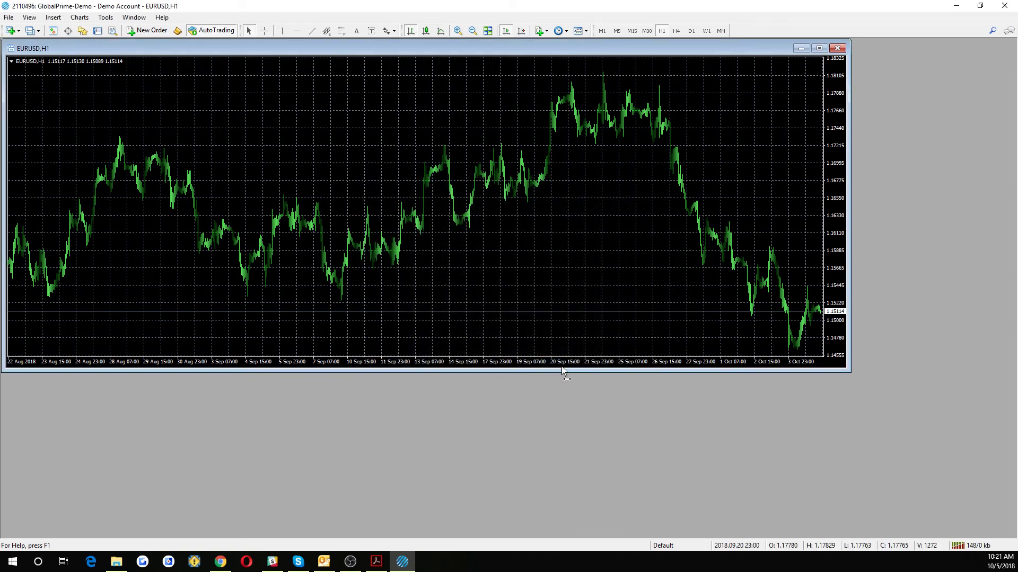
- Check the guide's Charts options in Acrobat Reader, and apply MetaTrader 4's Charts options with 5000 max bars in history and in chart
left_click(376, 565)
scroll(434, 335, "down", 4)
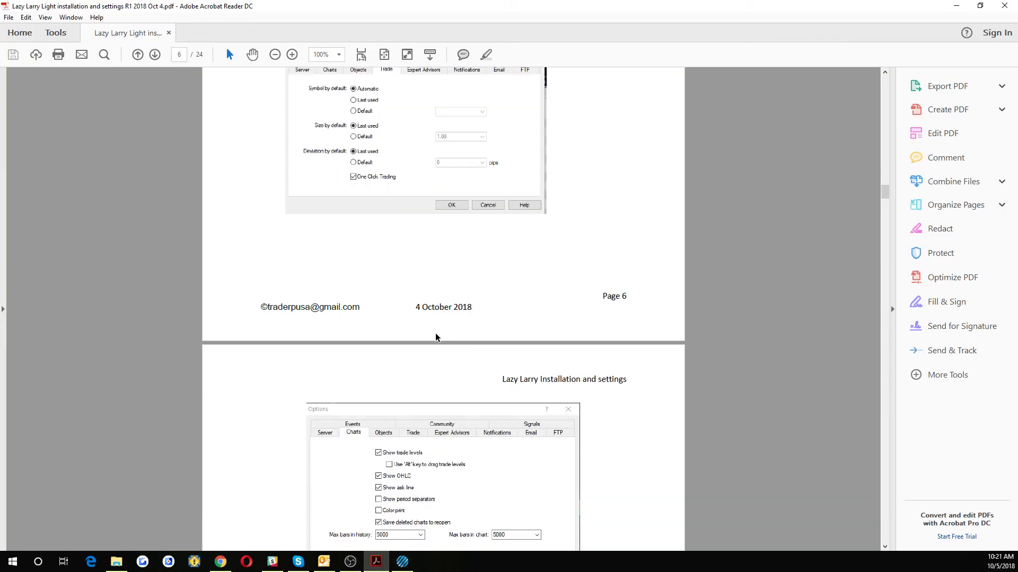
scroll(435, 337, "down", 8)
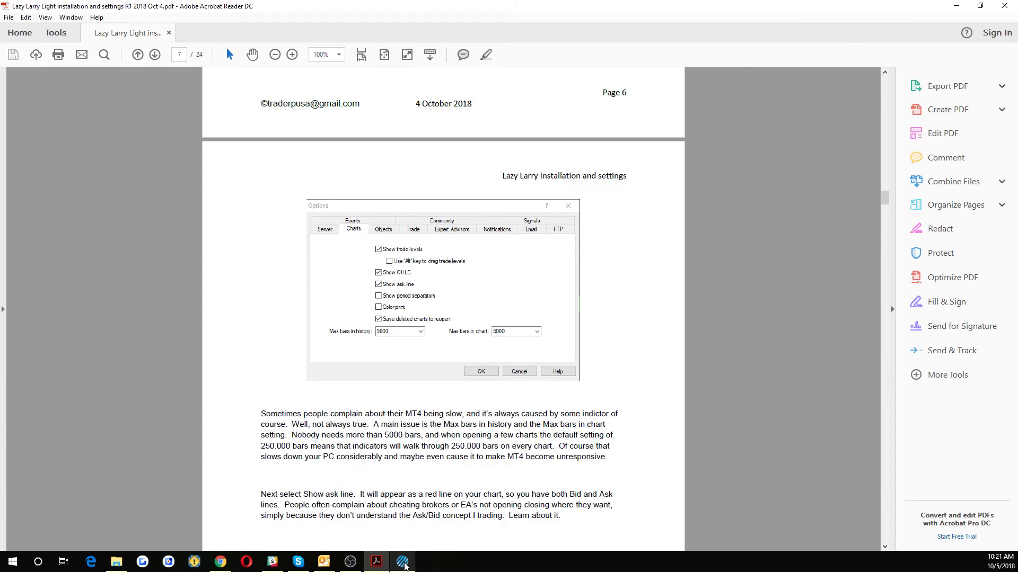
left_click(403, 563)
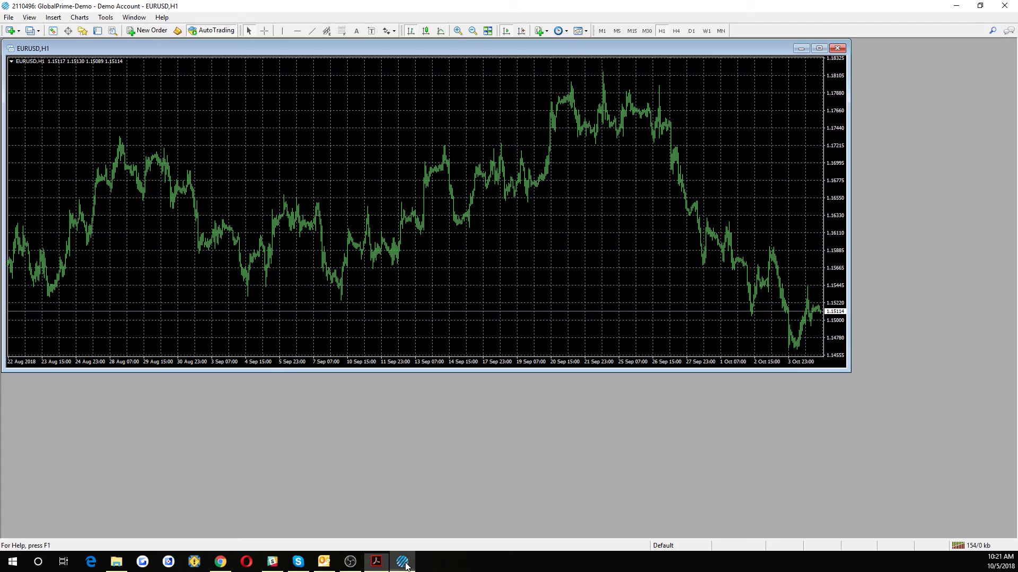
left_click(105, 18)
left_click(133, 88)
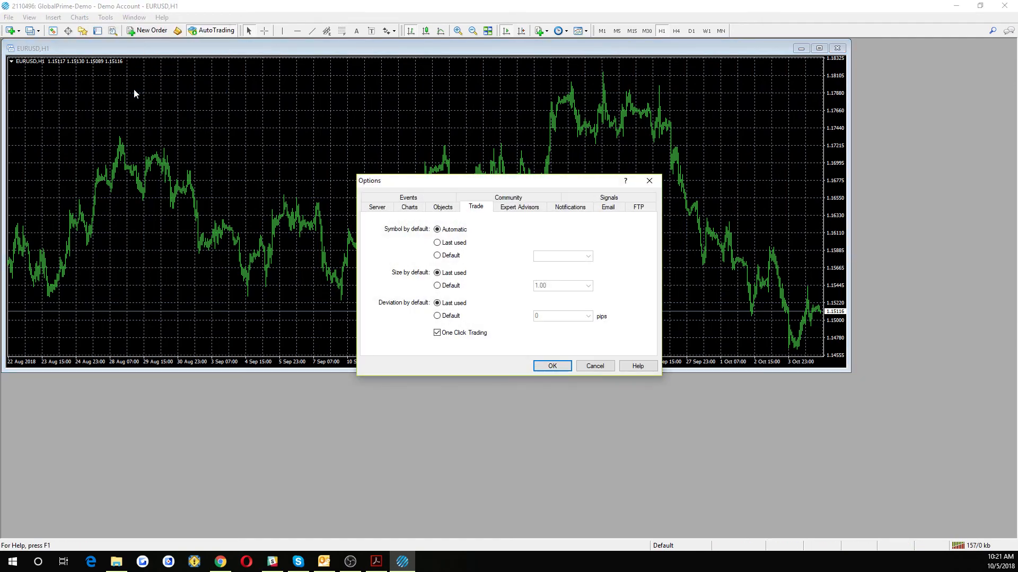
left_click(414, 212)
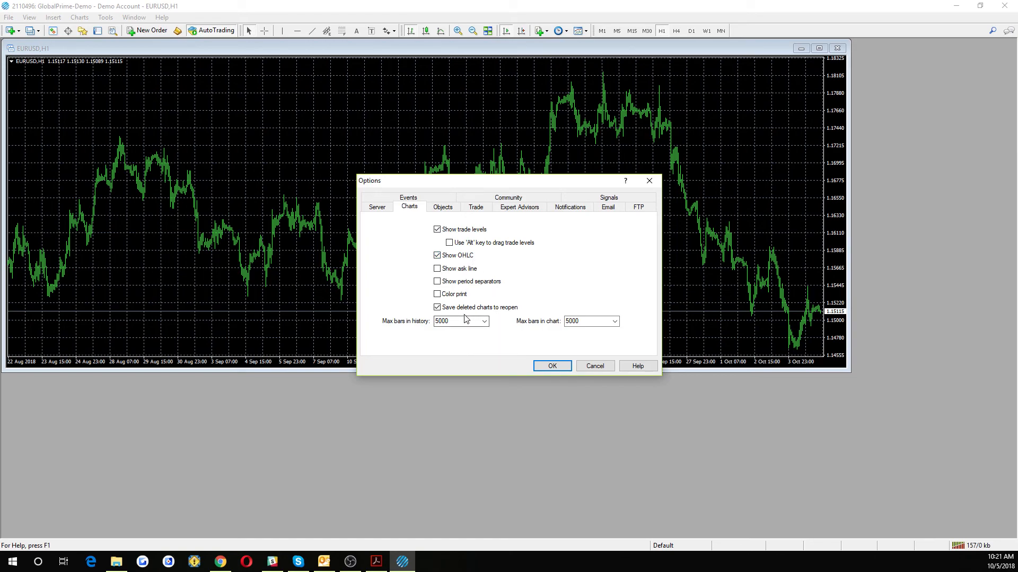
left_click(484, 322)
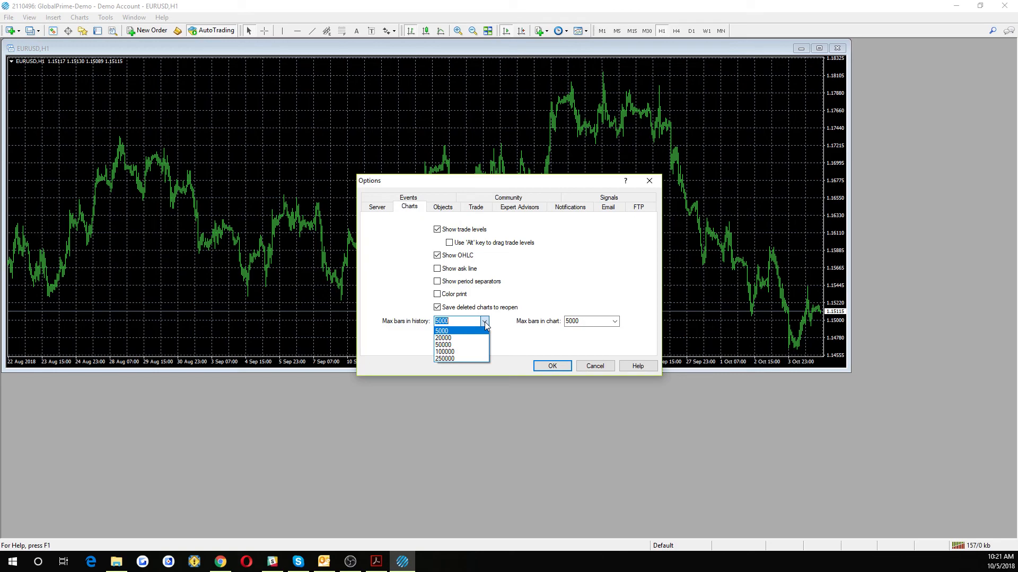
left_click(485, 325)
left_click(463, 321)
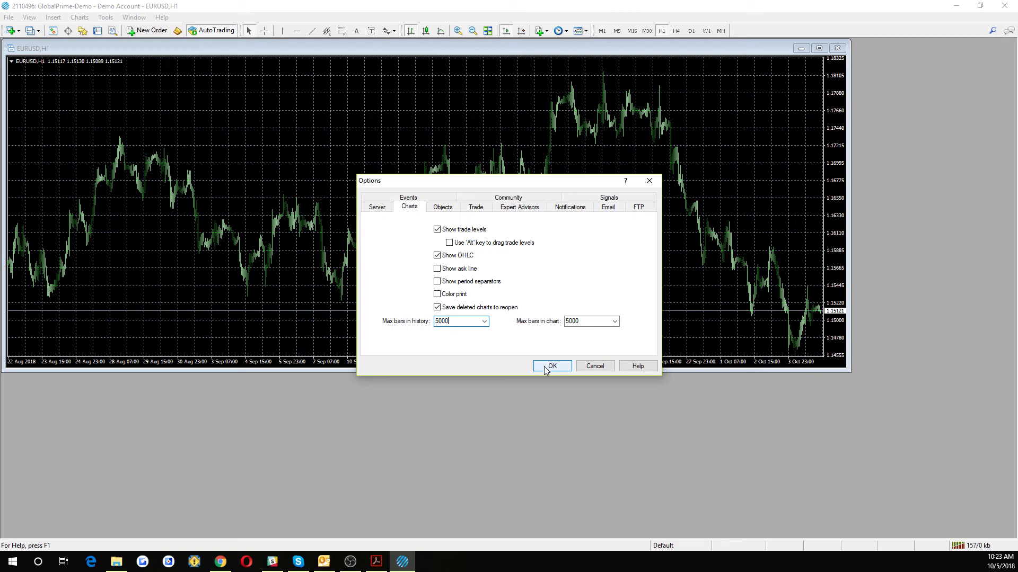
left_click(546, 368)
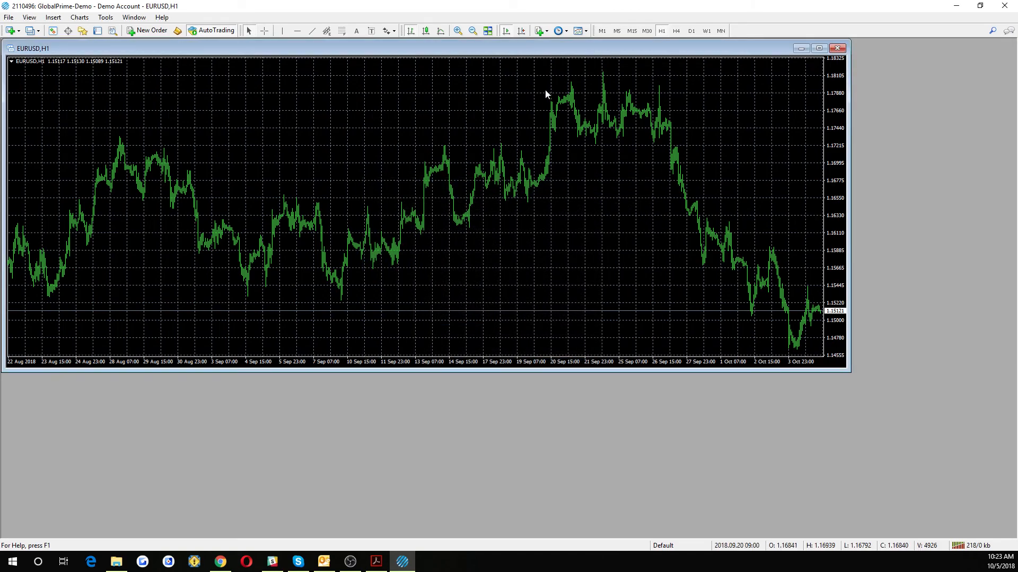
- Restart the Global Prime MetaTrader 4 terminal by closing it and launching it again from the desktop
left_click(1005, 6)
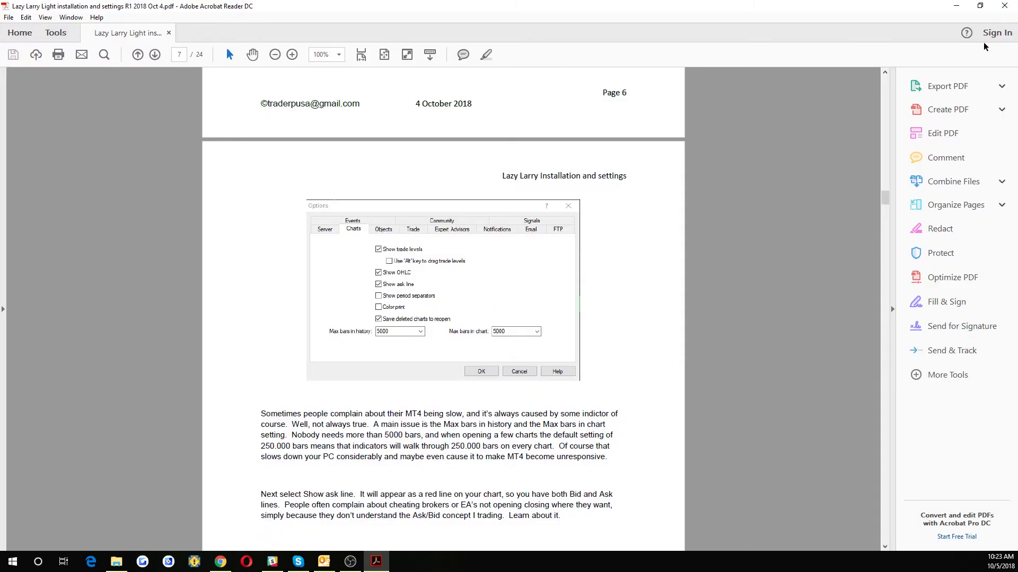
left_click(954, 7)
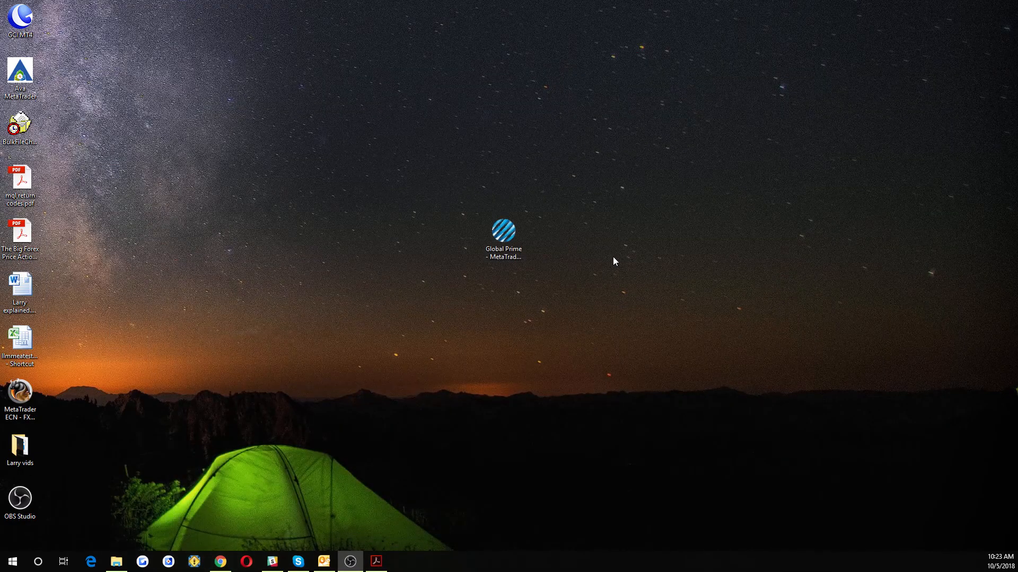
double_click(512, 242)
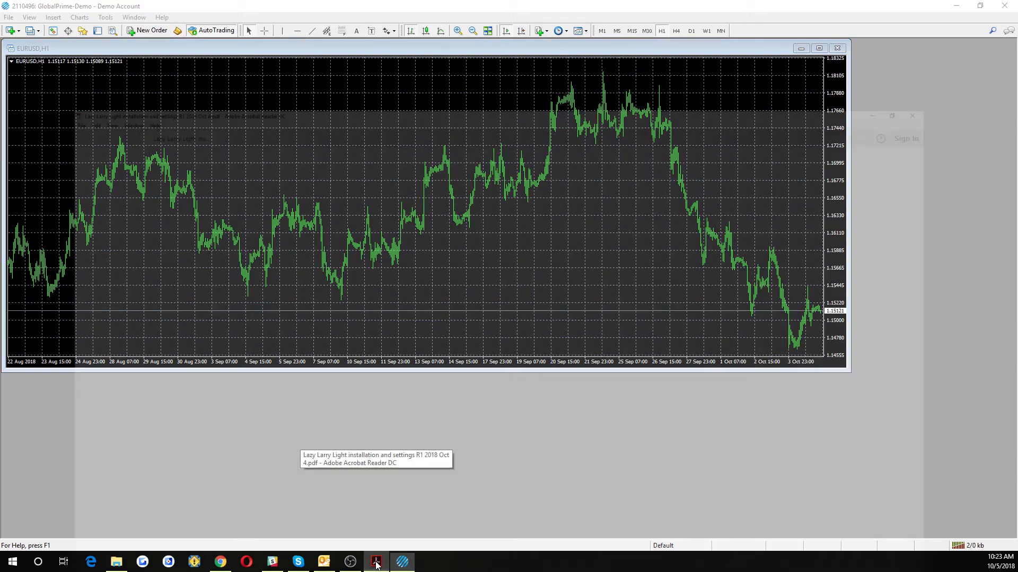
- Consult the guide's section 1.4 Chart Settings, and apply the Lazy Larry Light R1 2018 Oct 4 template to the maximized EURUSD,H1 chart
left_click(376, 565)
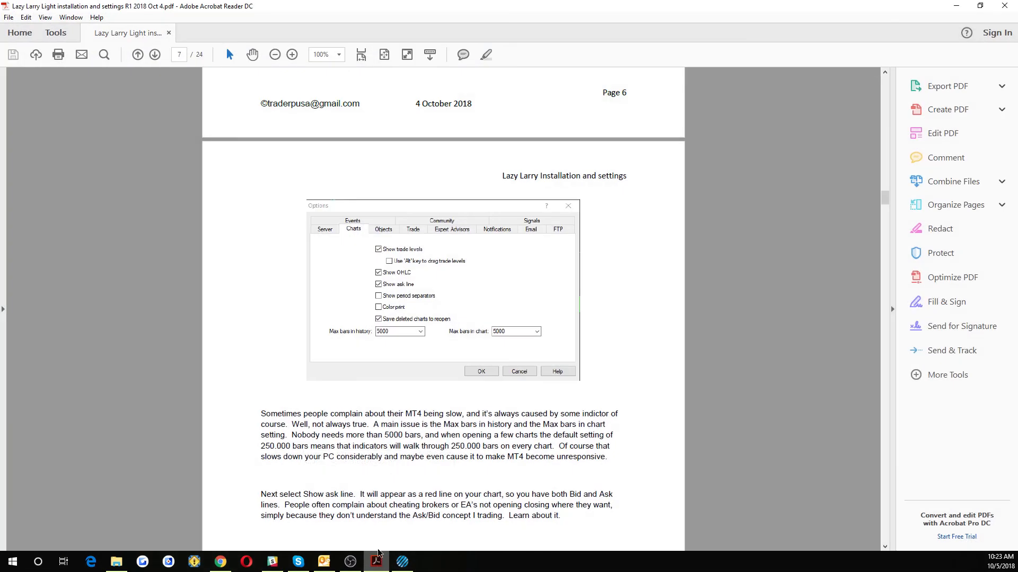
scroll(434, 357, "down", 10)
scroll(434, 356, "down", 15)
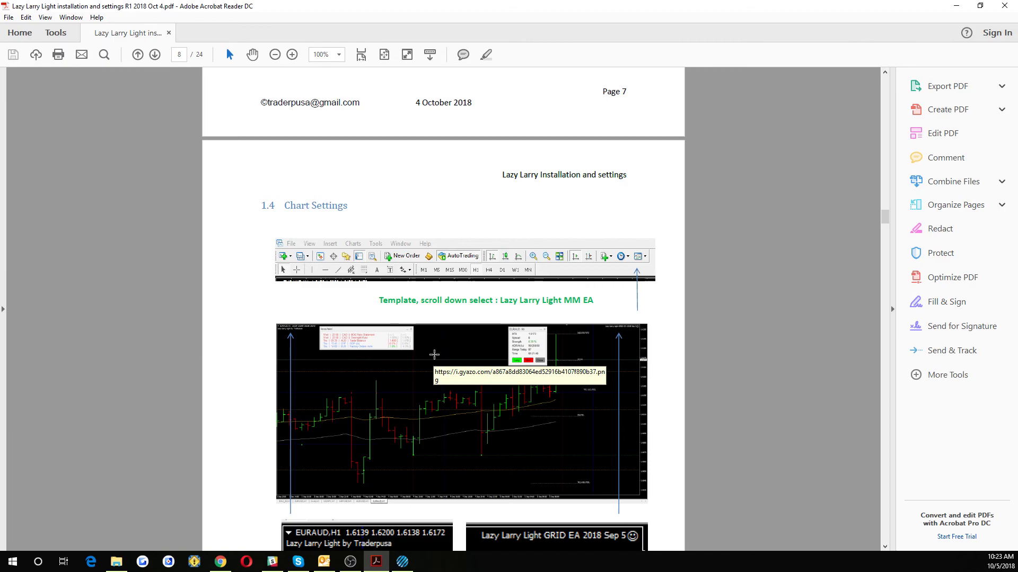
scroll(434, 354, "down", 4)
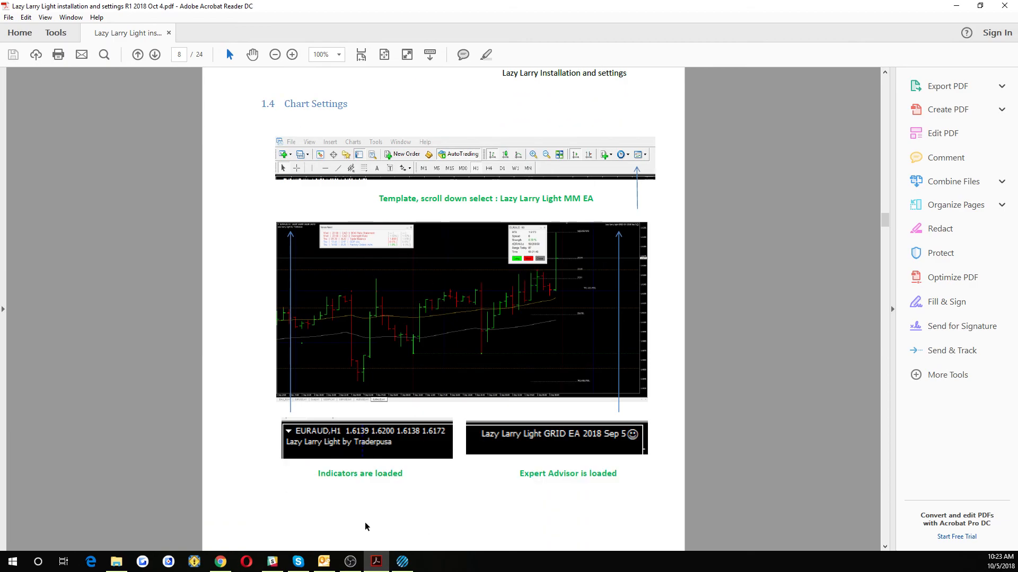
left_click(402, 561)
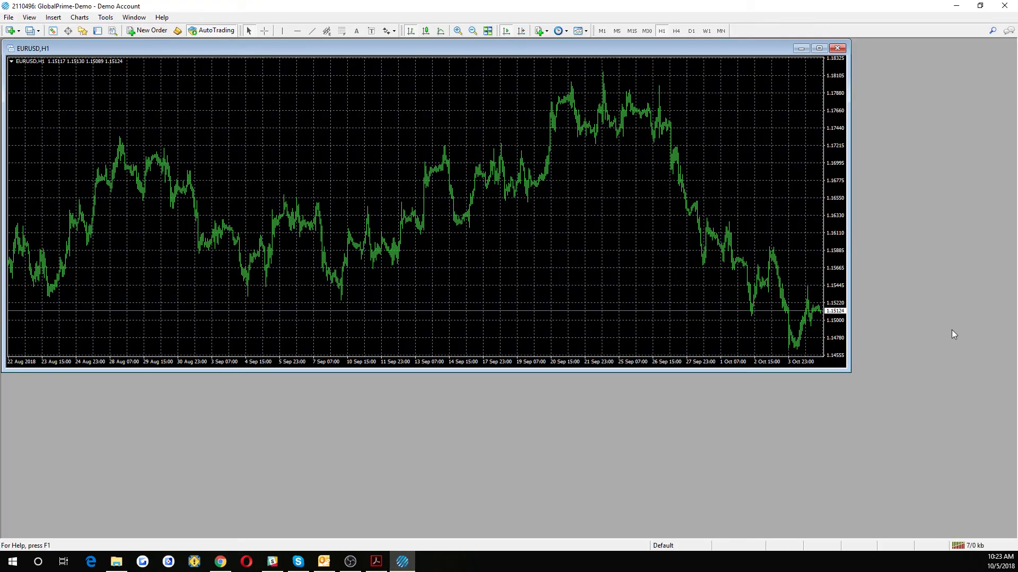
left_click(818, 48)
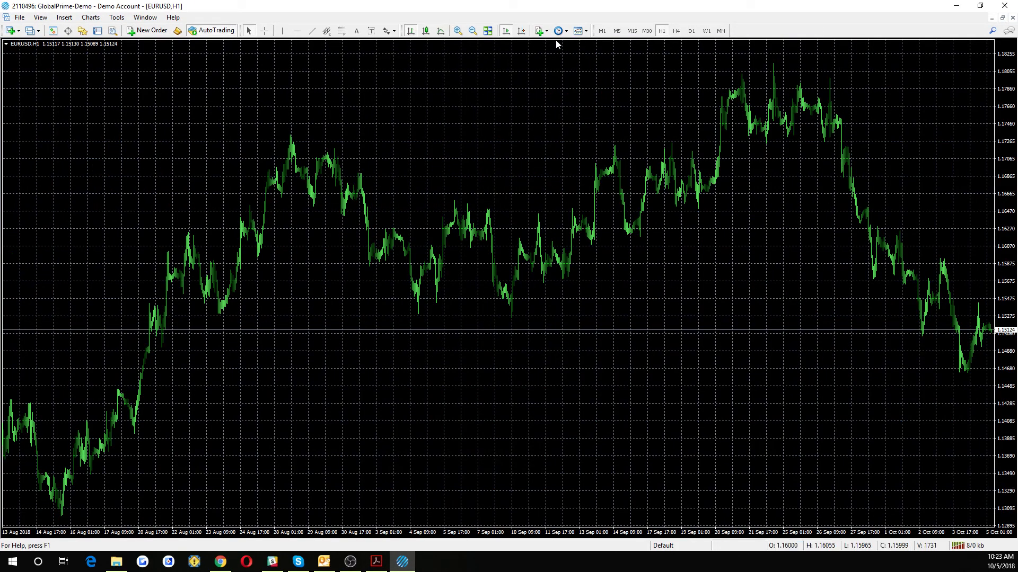
left_click(586, 32)
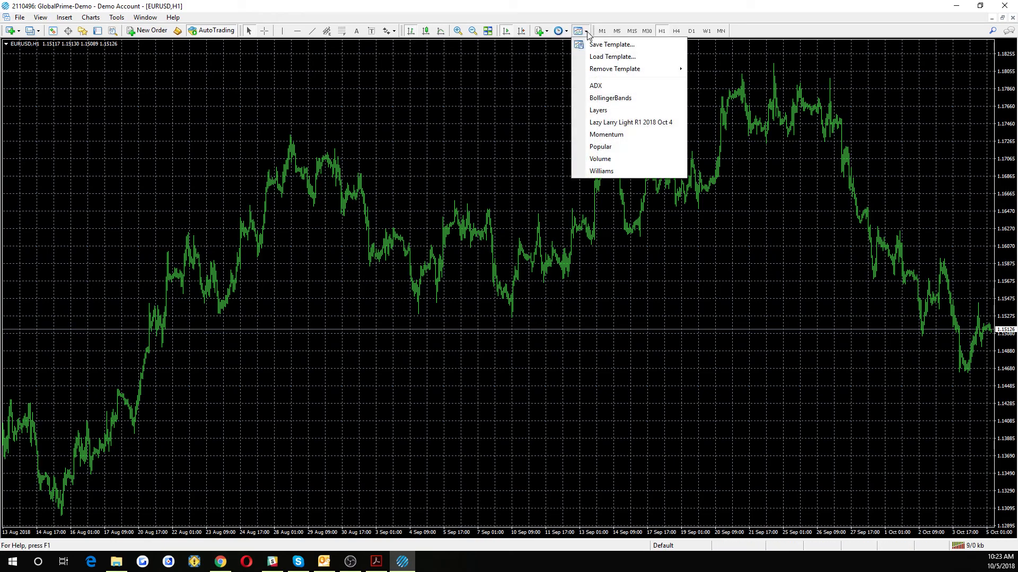
left_click(635, 123)
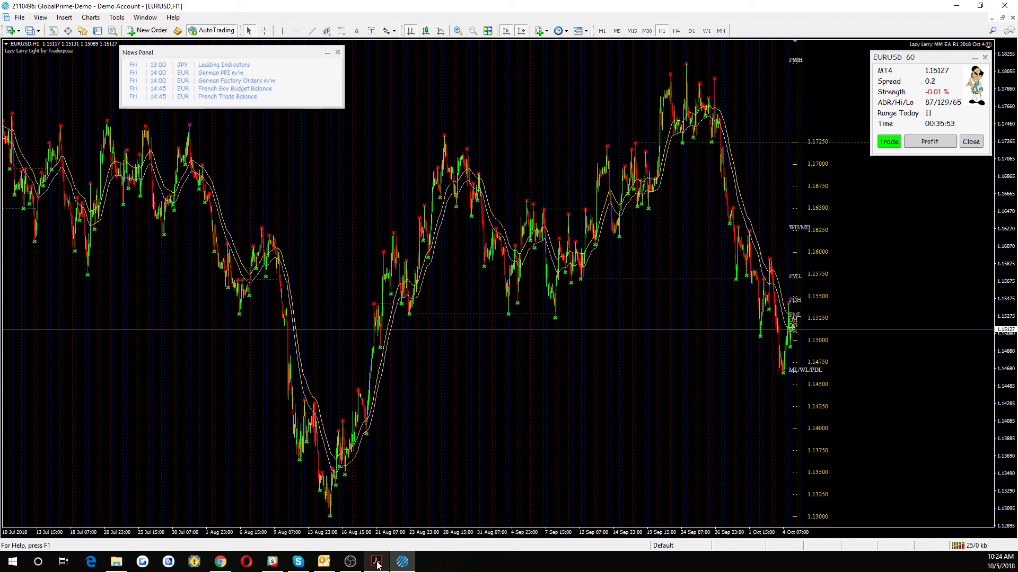
- Zoom in on the EURUSD,H1 chart to examine the loaded template, and open and close the expert advisor's Trade Panel
mouse_move(378, 565)
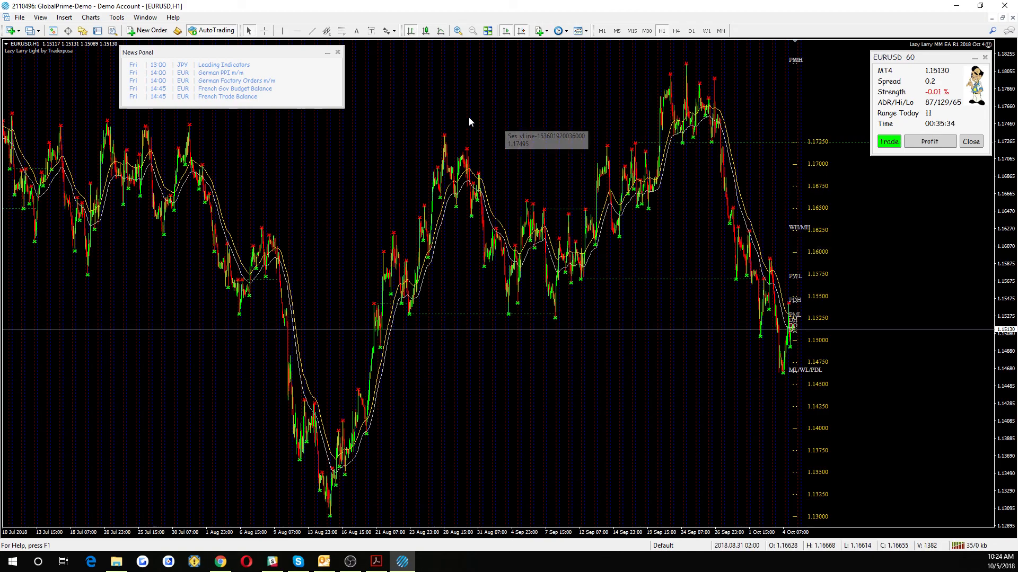
left_click(457, 30)
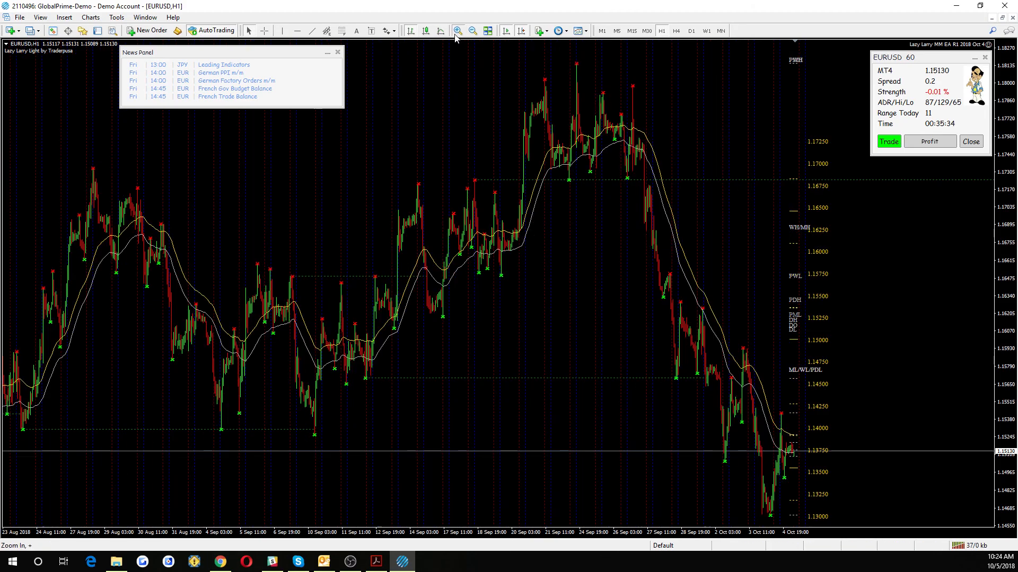
left_click(458, 30)
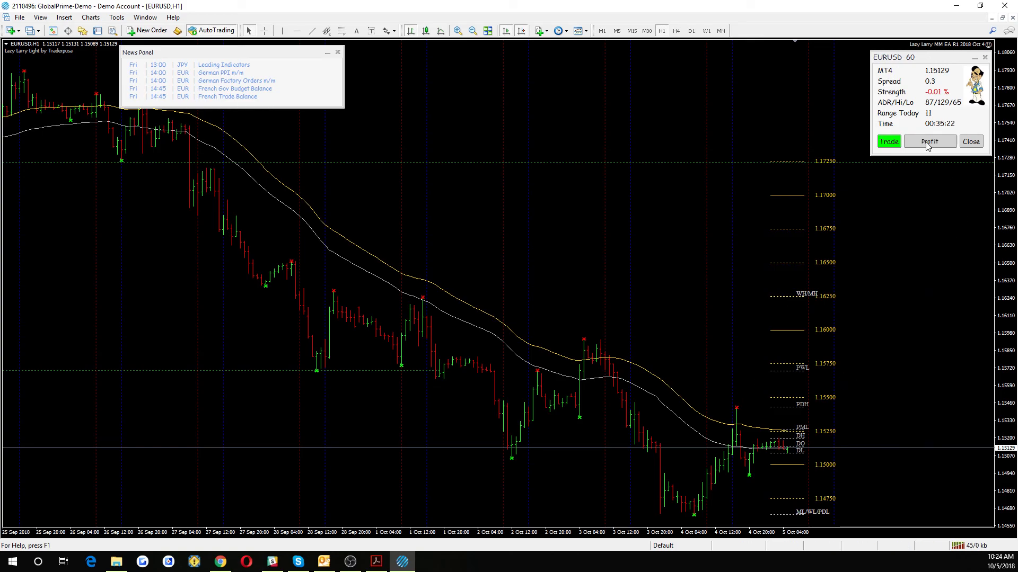
left_click(888, 147)
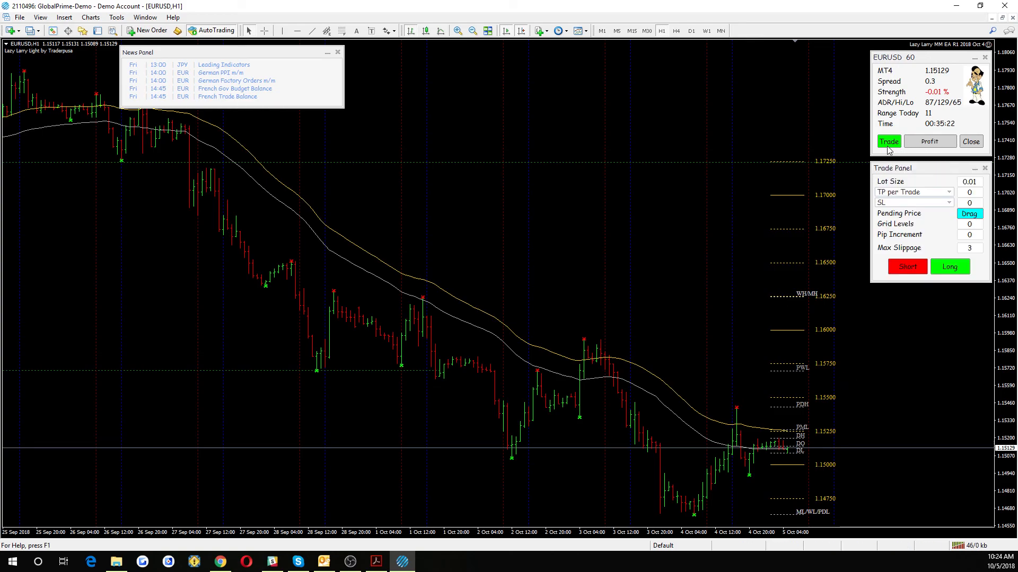
left_click(984, 168)
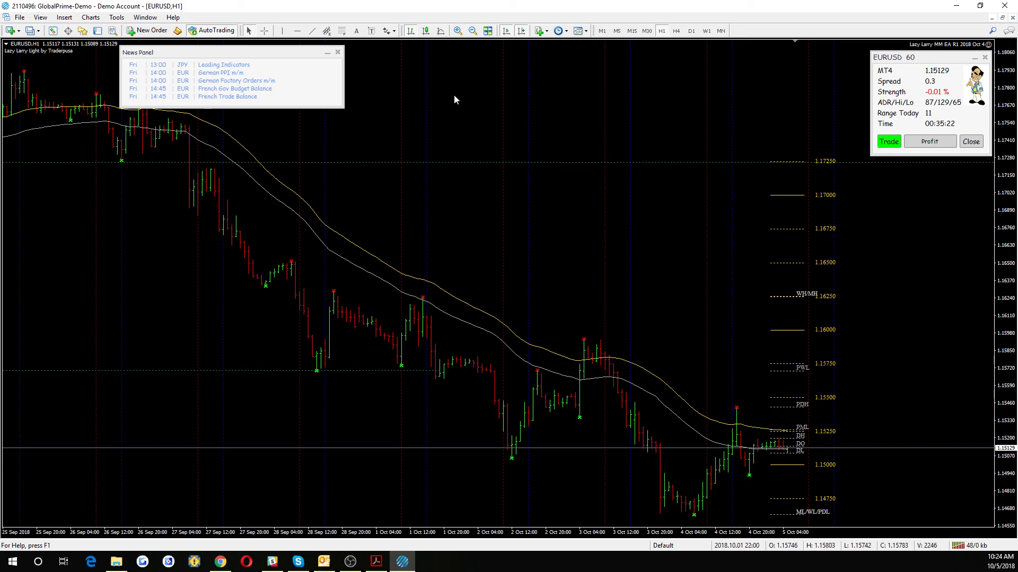
- Recheck the guide's Chart Settings, and try the Lazy Larry Light R1 2018 Oct 4 template on a second EURUSD chart in MetaTrader 4, closing that chart
left_click(376, 563)
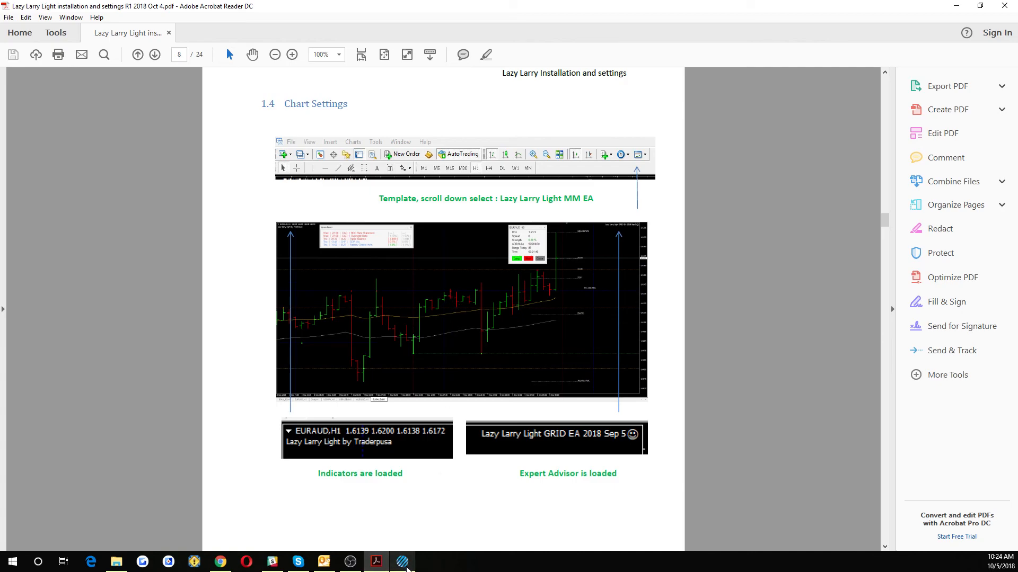
left_click(402, 562)
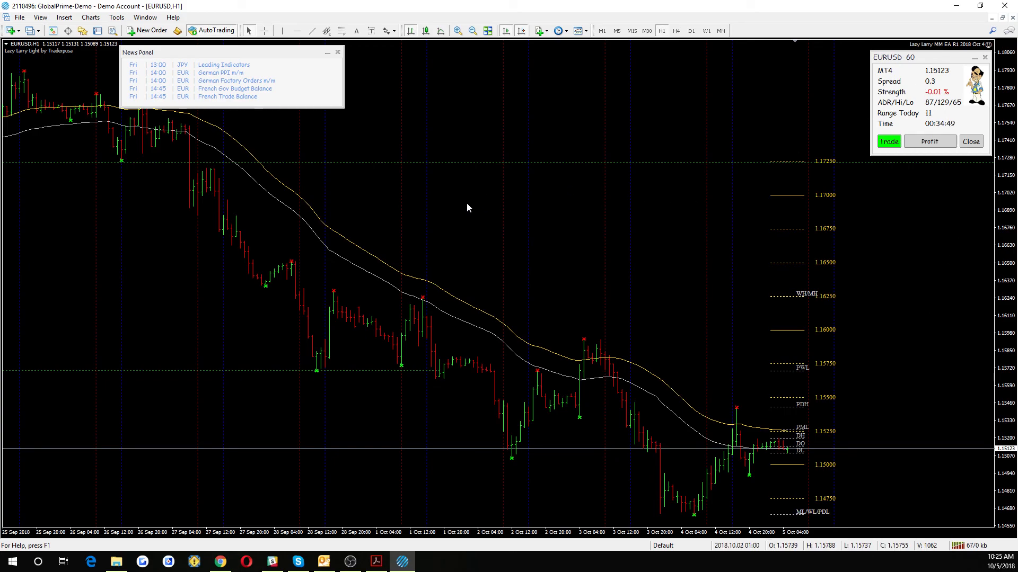
left_click(19, 31)
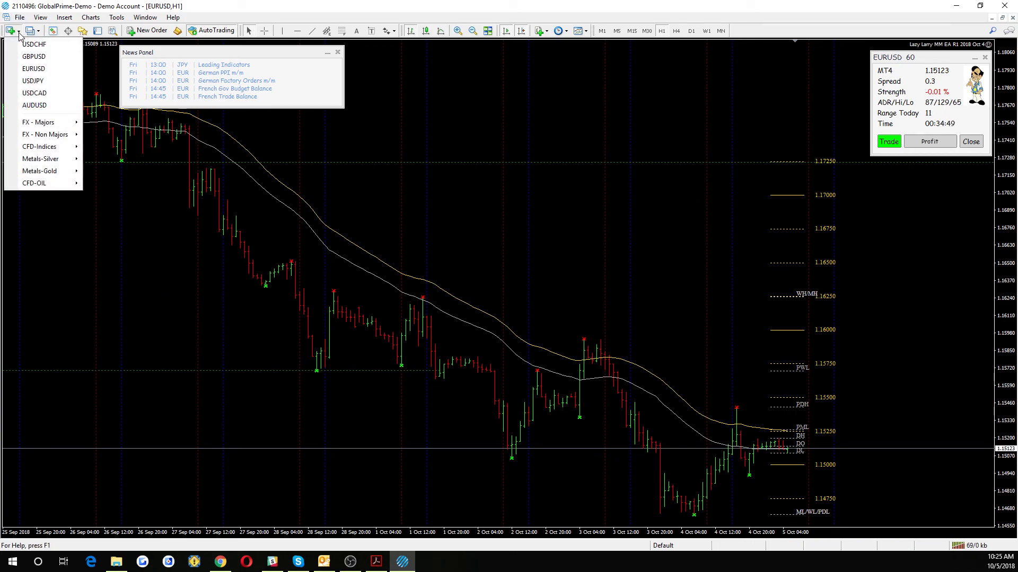
left_click(35, 68)
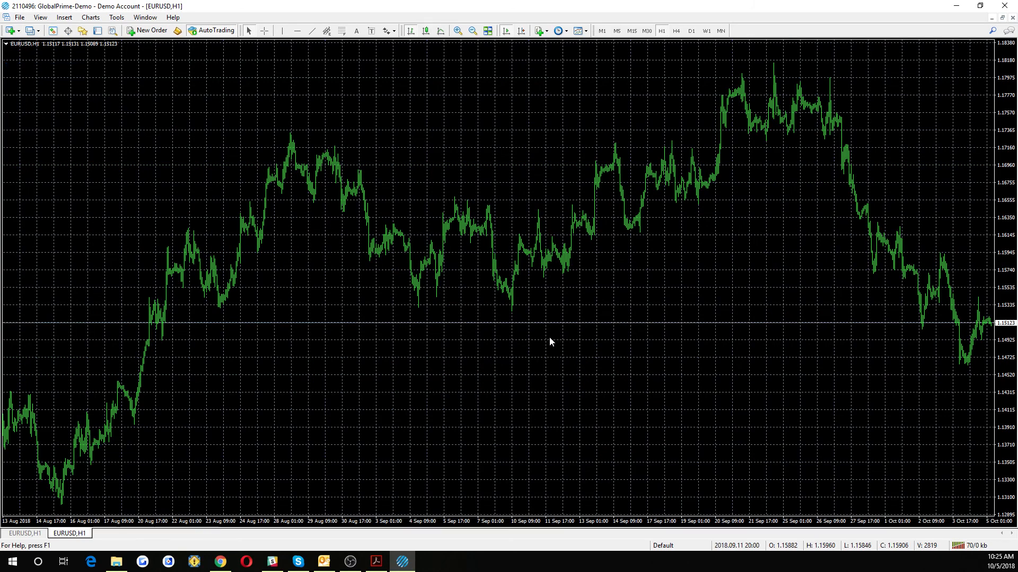
left_click(586, 33)
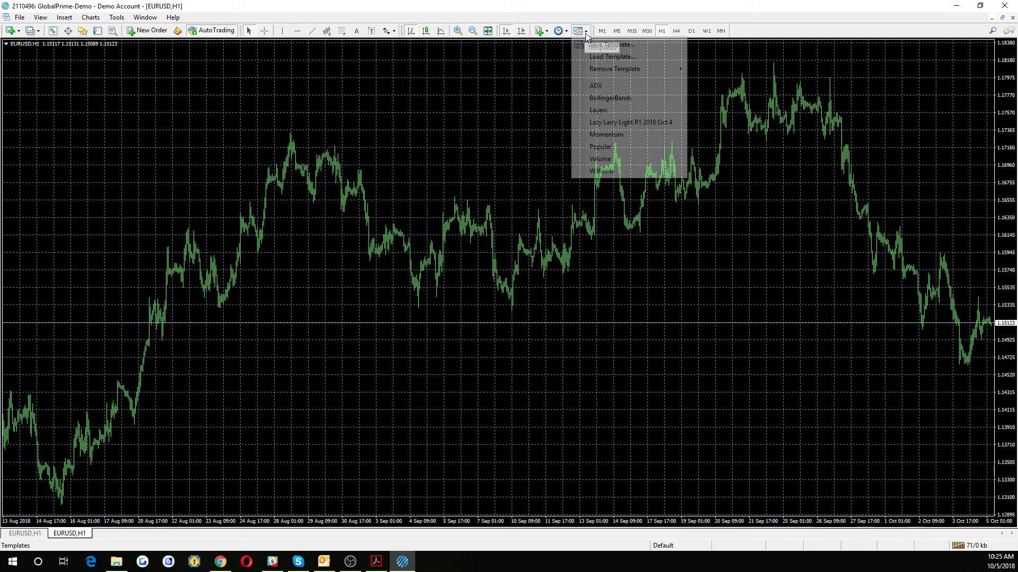
left_click(612, 122)
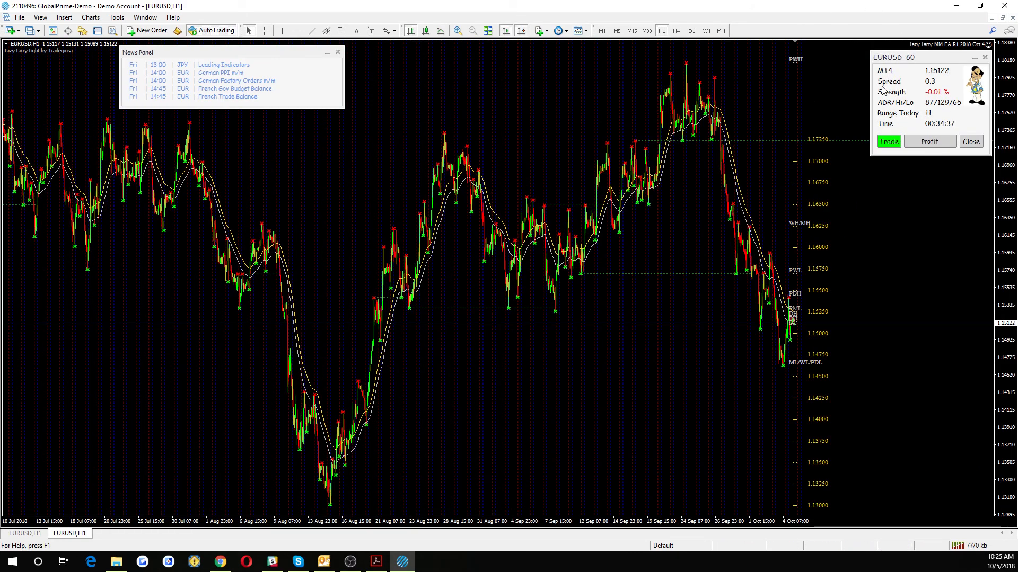
left_click(1012, 19)
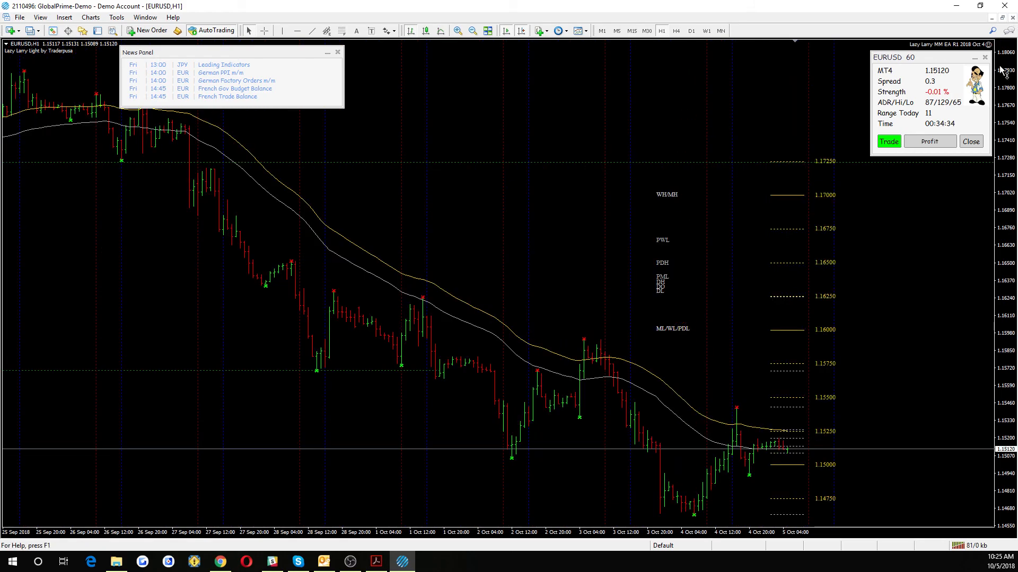
- Read the guide's instructions in Acrobat Reader for opening the expert advisor's properties and the Common settings to apply
right_click(455, 81)
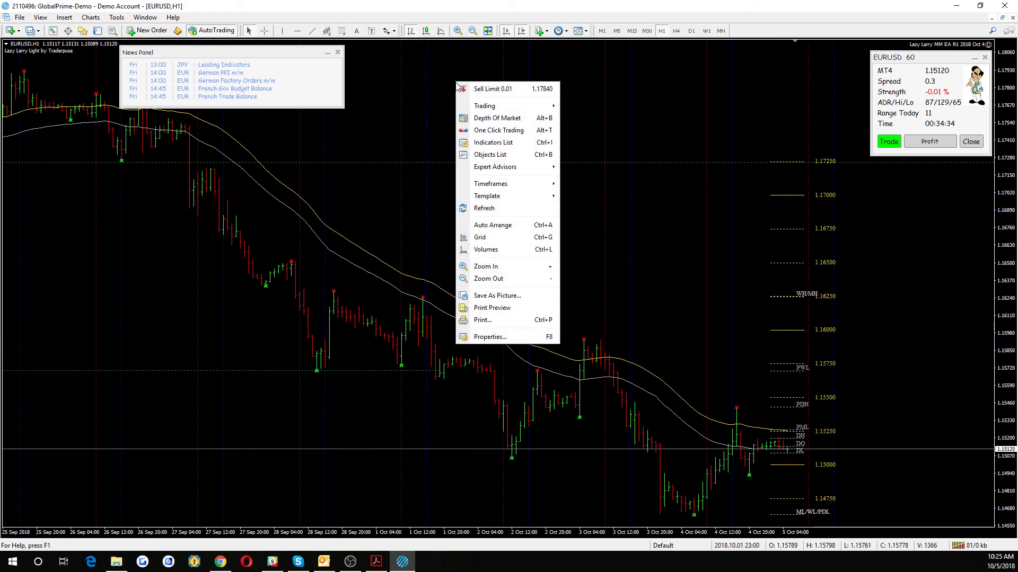
left_click(376, 562)
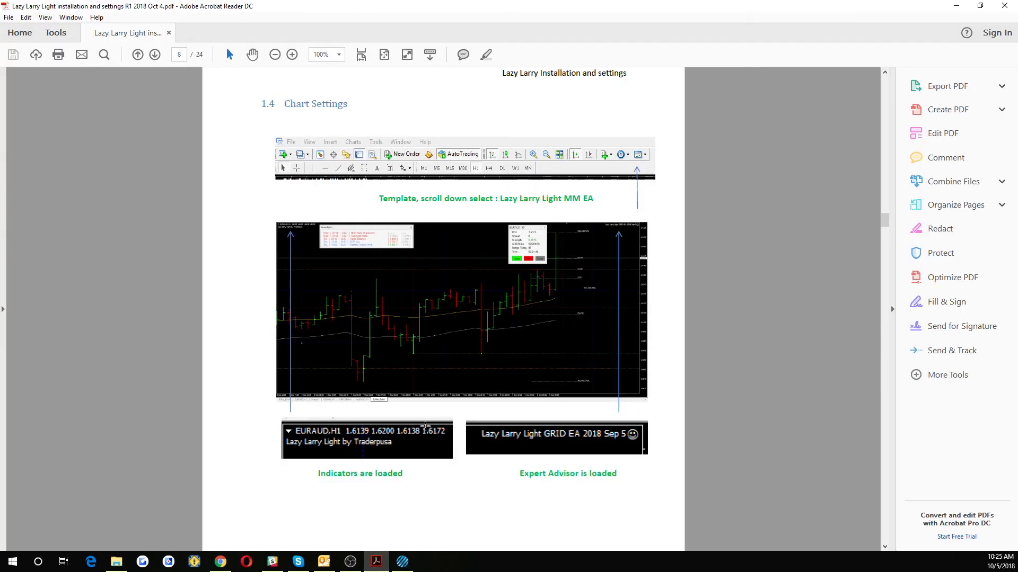
scroll(427, 413, "down", 8)
scroll(427, 409, "down", 2)
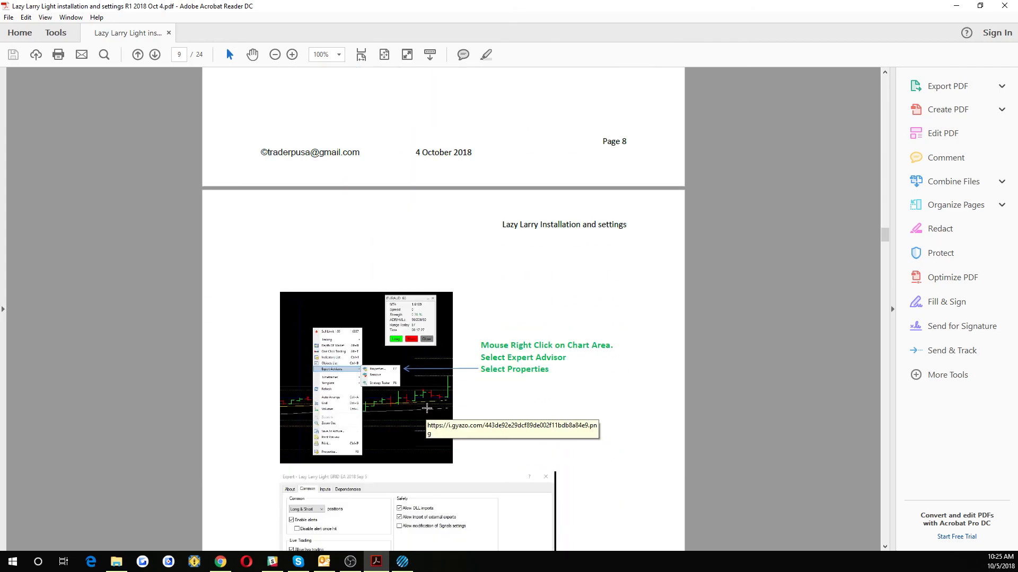
scroll(427, 408, "down", 1)
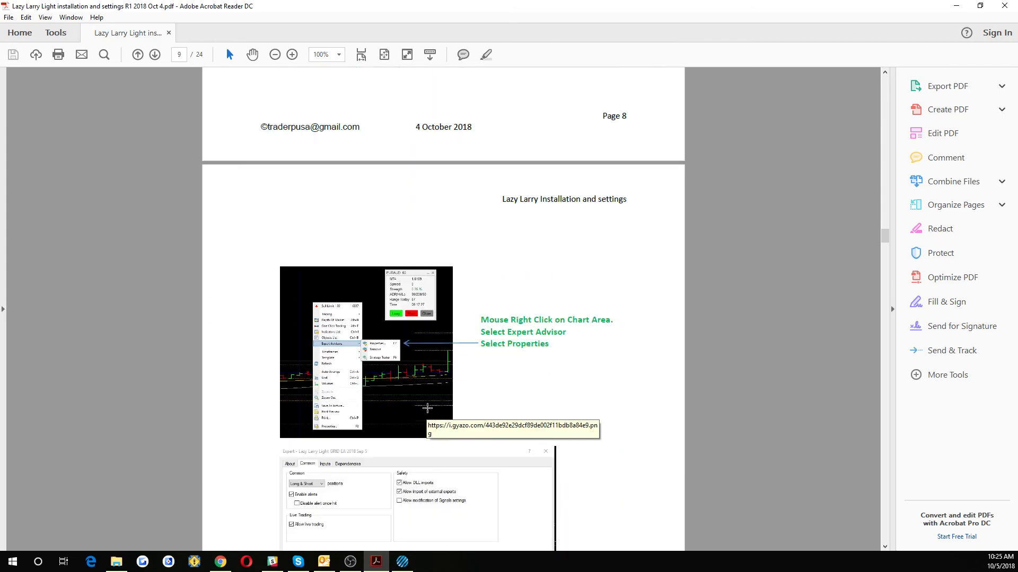
scroll(427, 408, "down", 3)
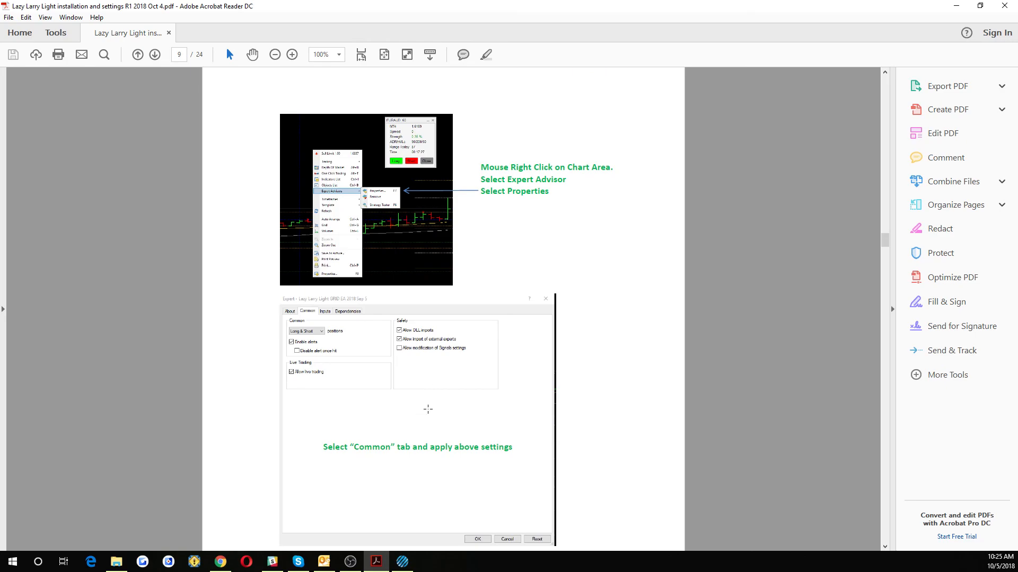
scroll(428, 409, "down", 7)
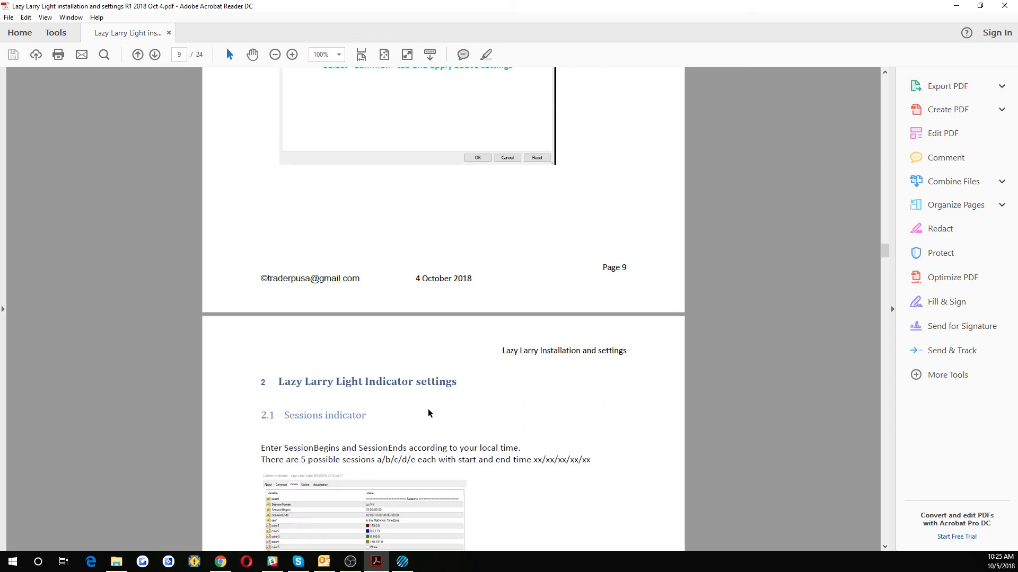
scroll(428, 412, "up", 14)
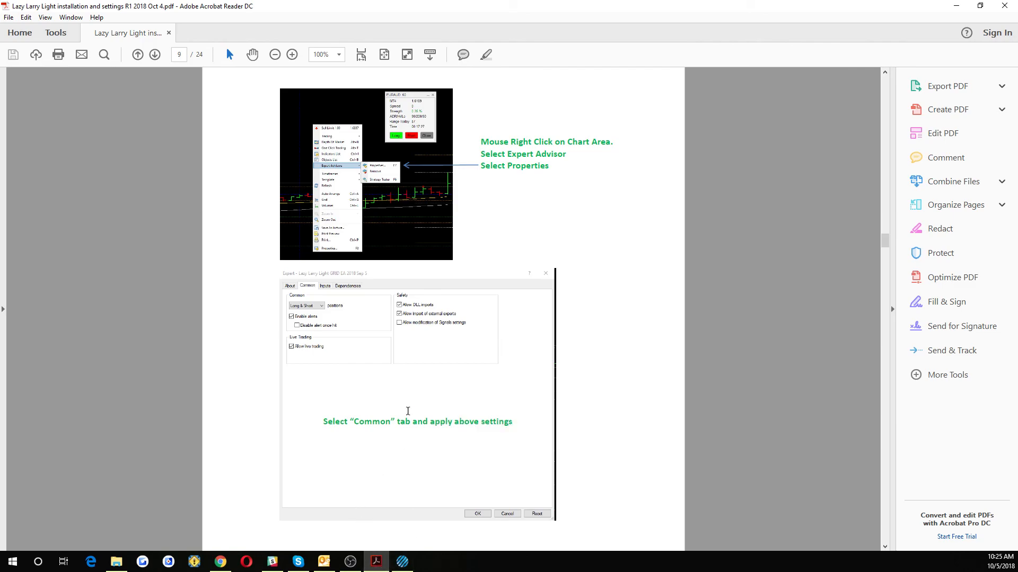
scroll(424, 350, "up", 1)
scroll(425, 350, "up", 1)
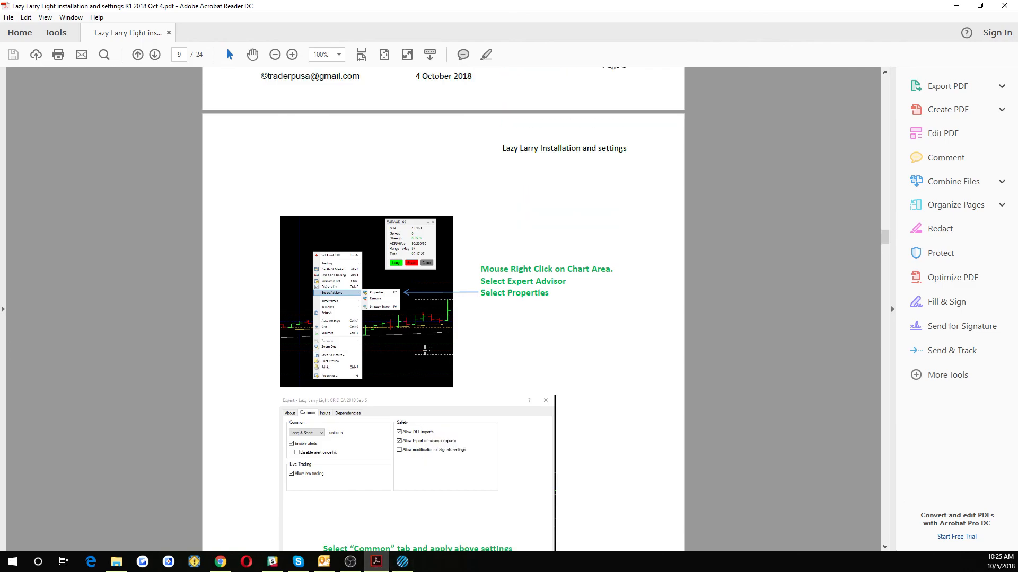
scroll(424, 351, "down", 1)
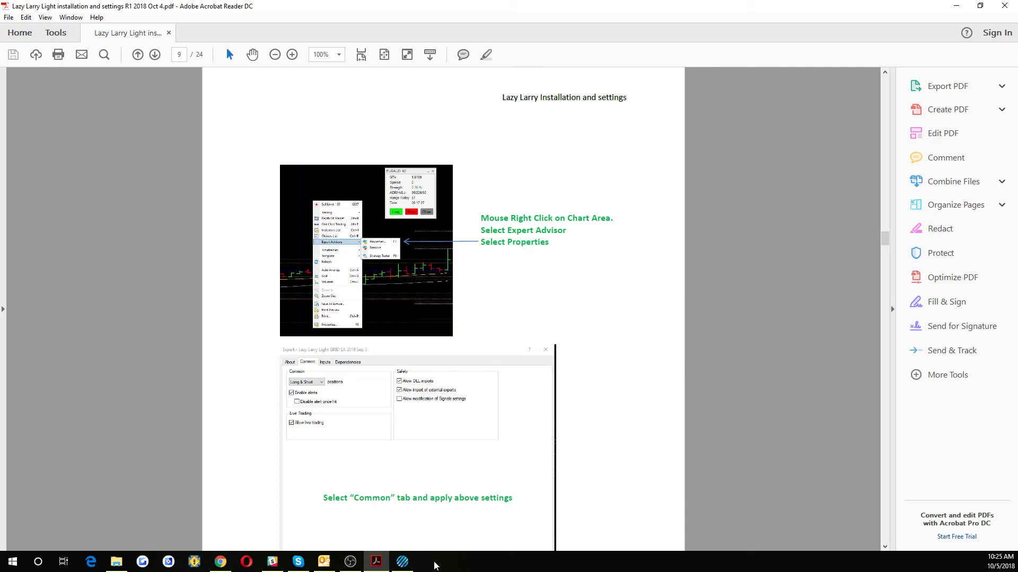
- In MetaTrader 4, apply the expert advisor's Common properties: Long & Short, alerts enabled, and live trading, DLL imports and external experts allowed
left_click(403, 563)
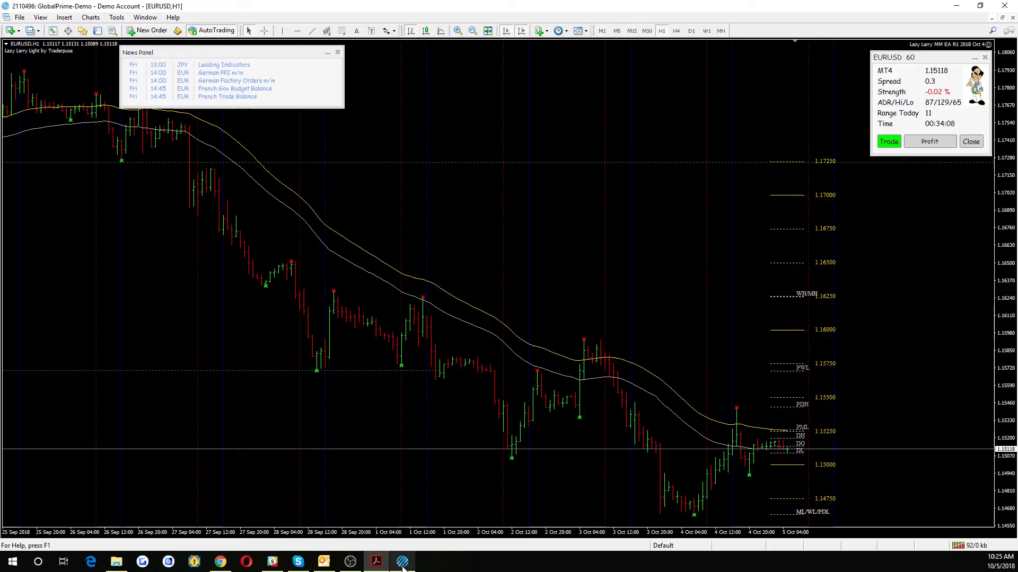
right_click(471, 123)
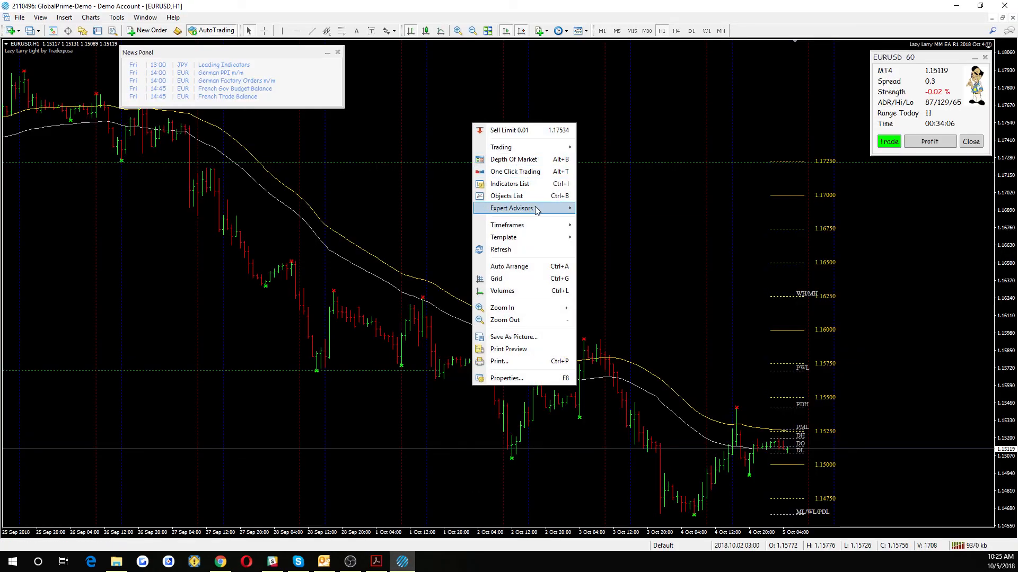
mouse_move(536, 208)
left_click(599, 209)
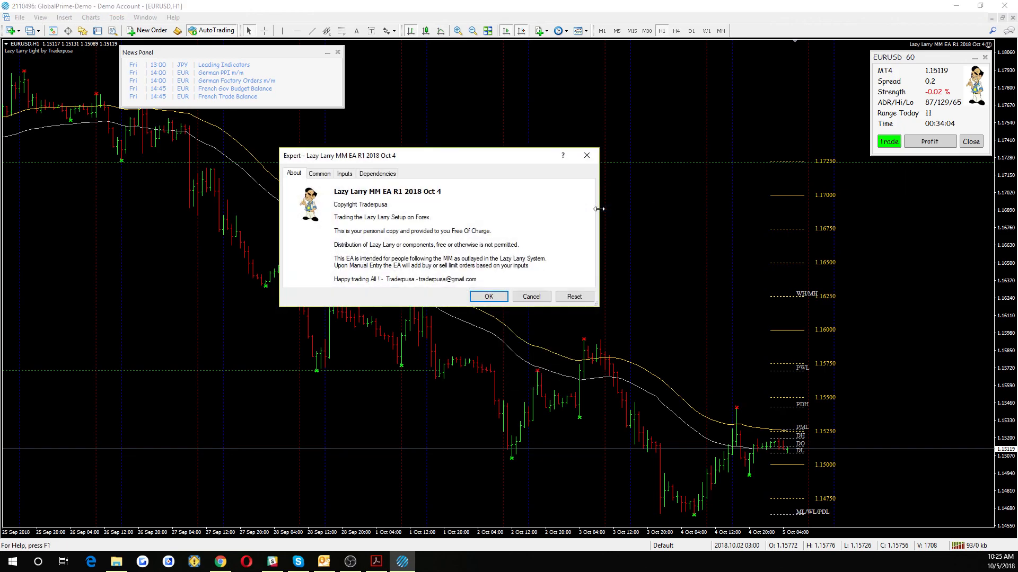
left_click(327, 177)
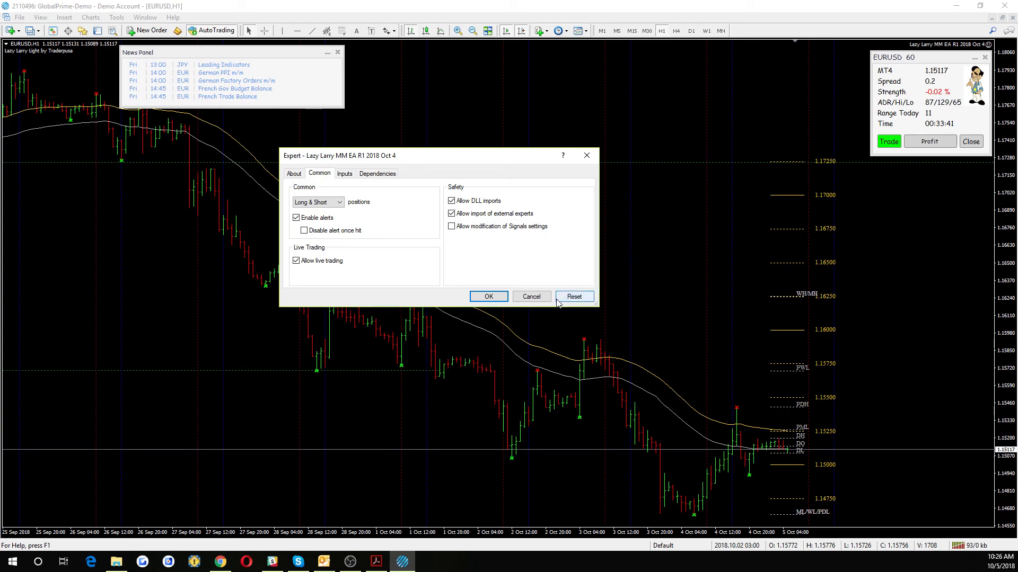
left_click(488, 298)
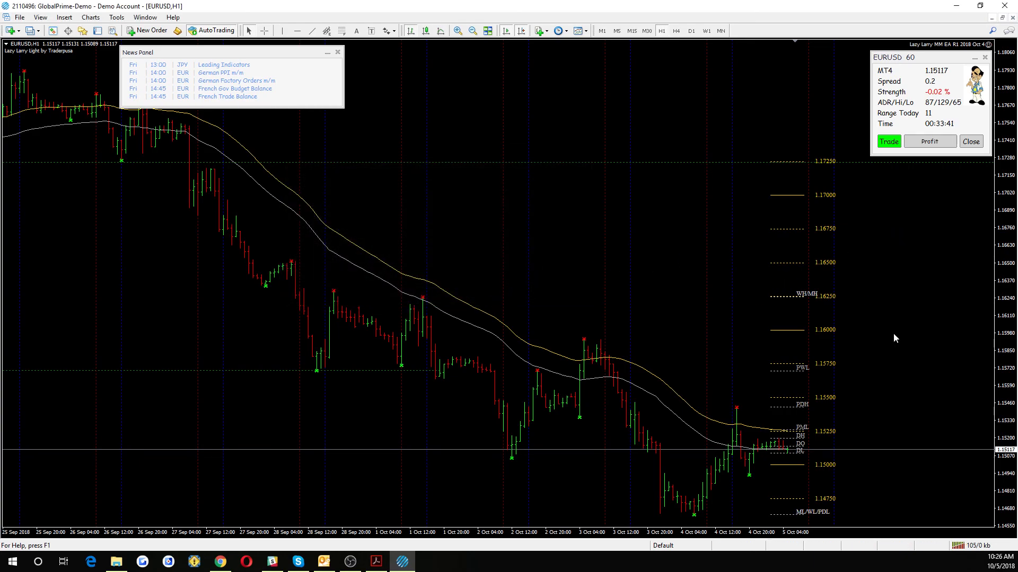
- Consult the guide's section 2.1 Sessions indicator, and open the inputs of the EURUSD chart's Lazy Larry Light SESSIONS 2018 Sep 24 indicator in MetaTrader 4
left_click(383, 566)
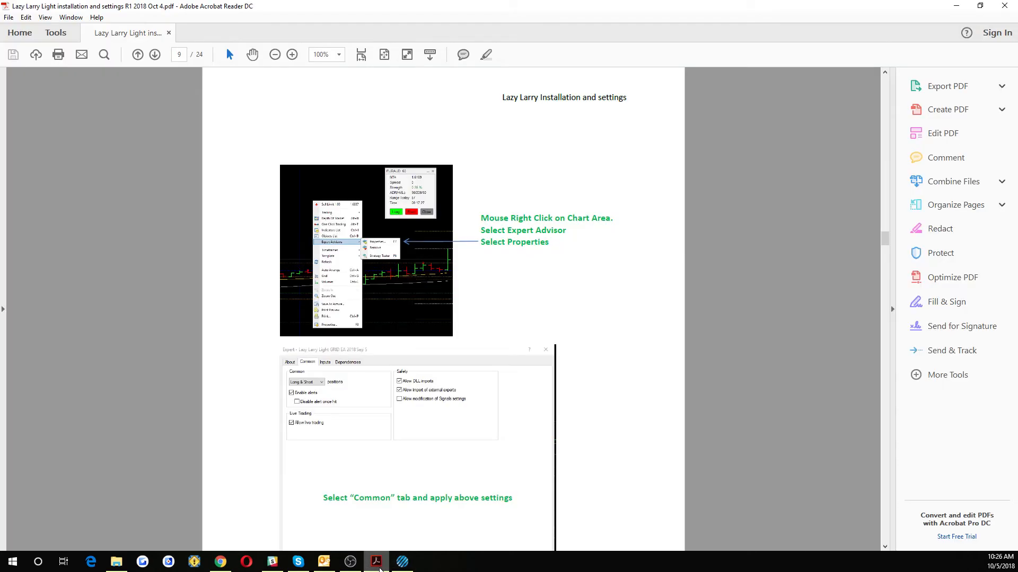
scroll(538, 339, "down", 8)
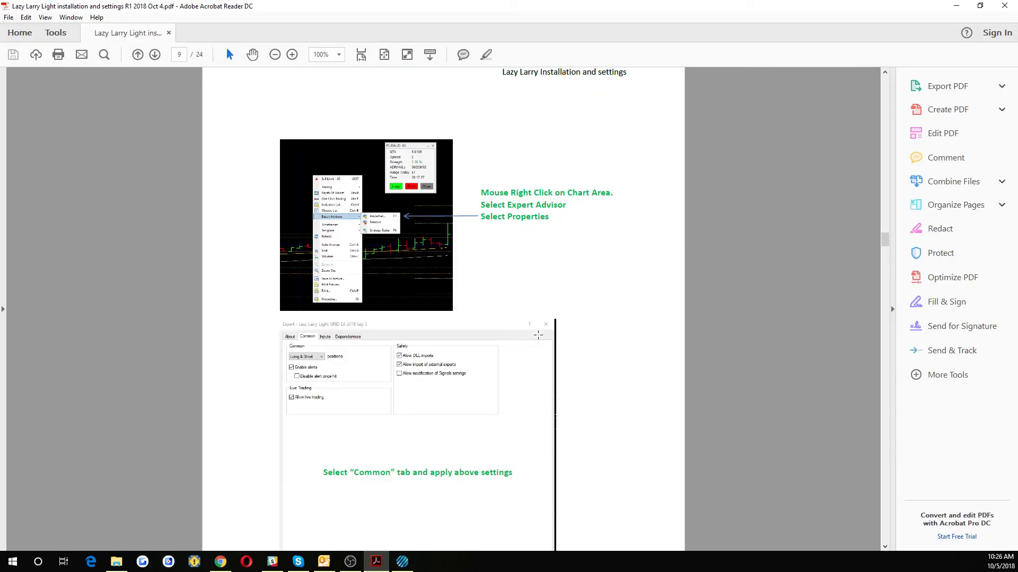
scroll(541, 339, "down", 5)
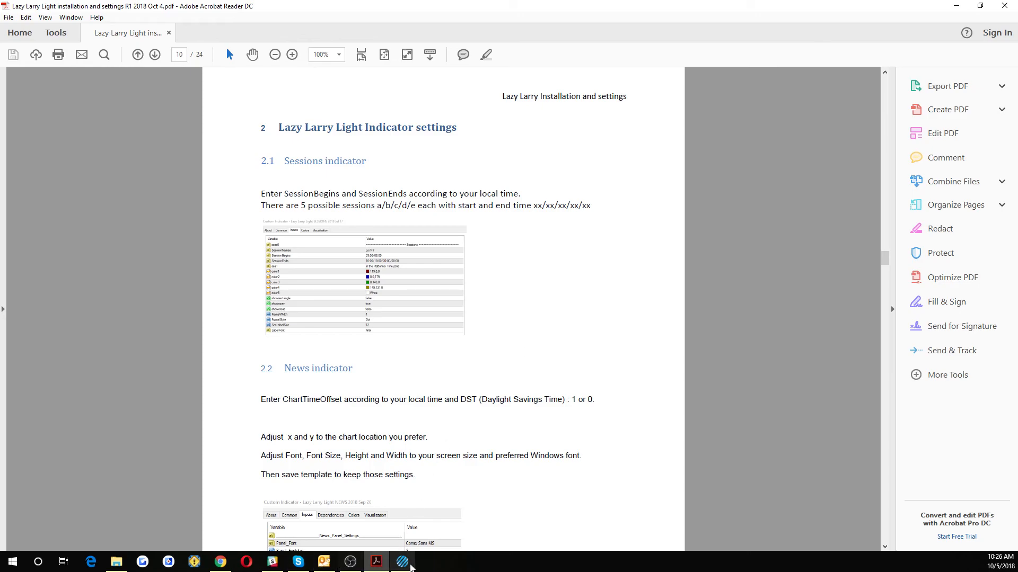
left_click(411, 566)
right_click(458, 138)
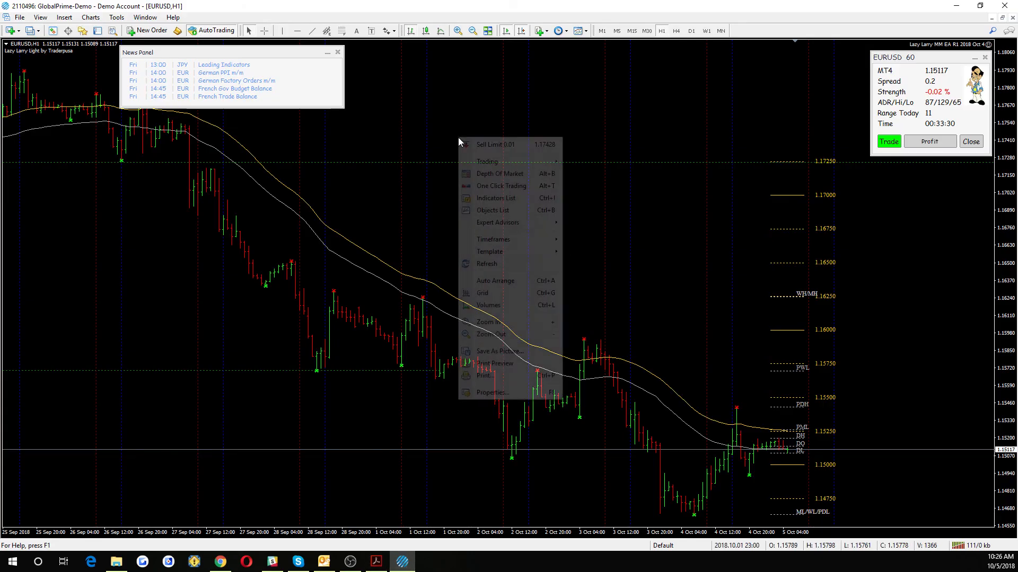
left_click(496, 198)
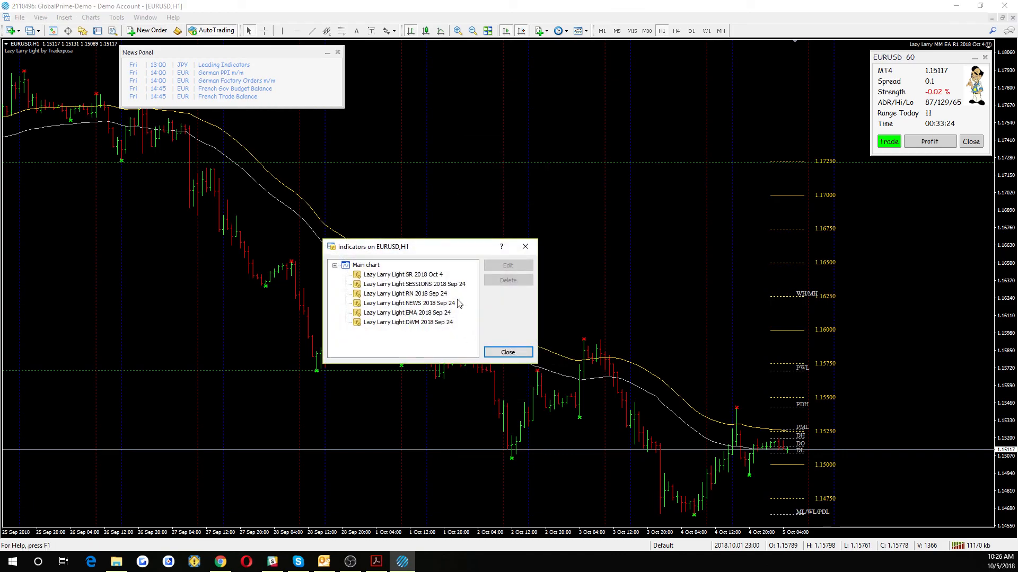
double_click(445, 287)
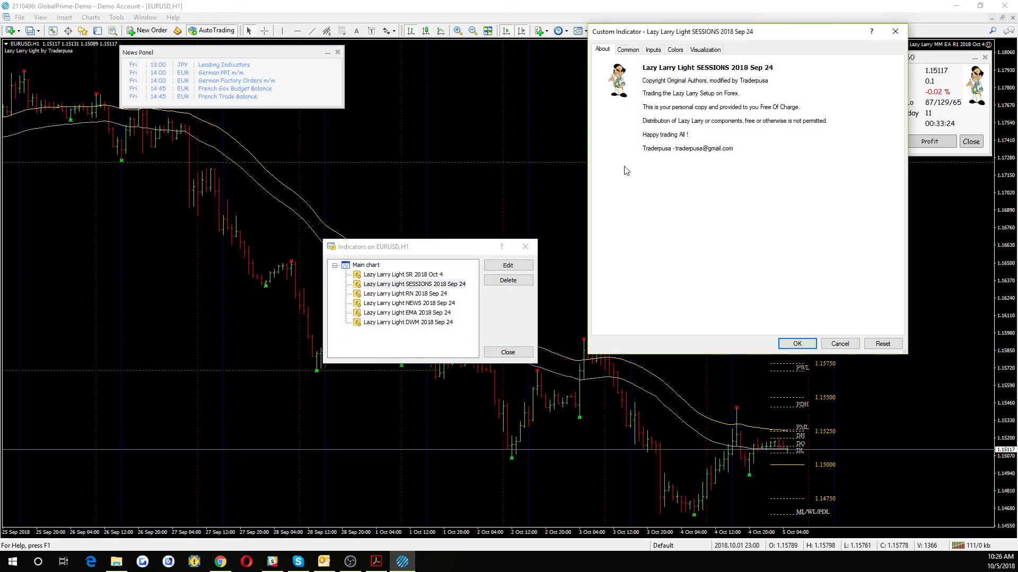
left_click(661, 52)
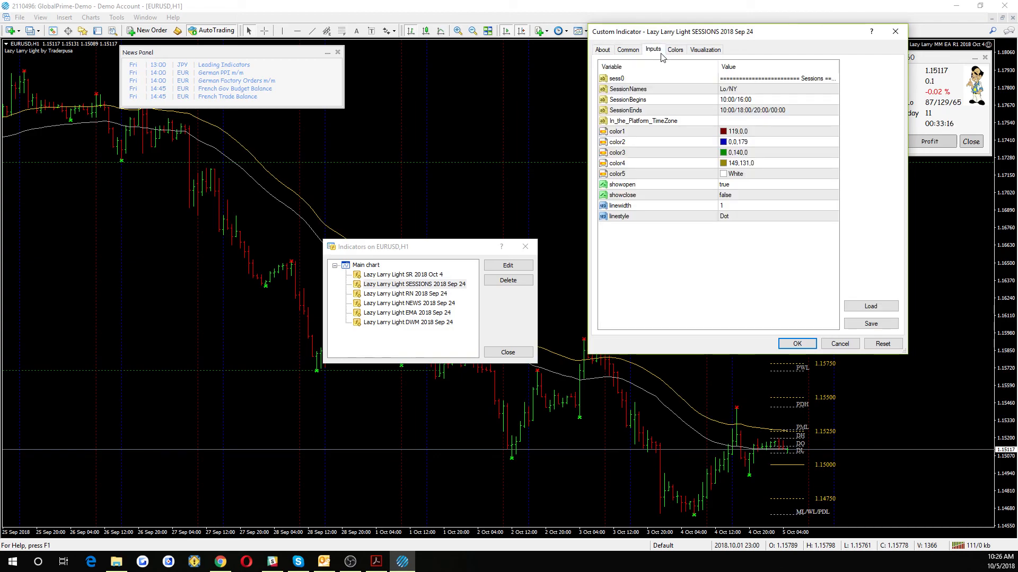
- Set the indicator's SessionNames input to Lo/Ny, and go over the SessionBegins and SessionEnds inputs
double_click(753, 89)
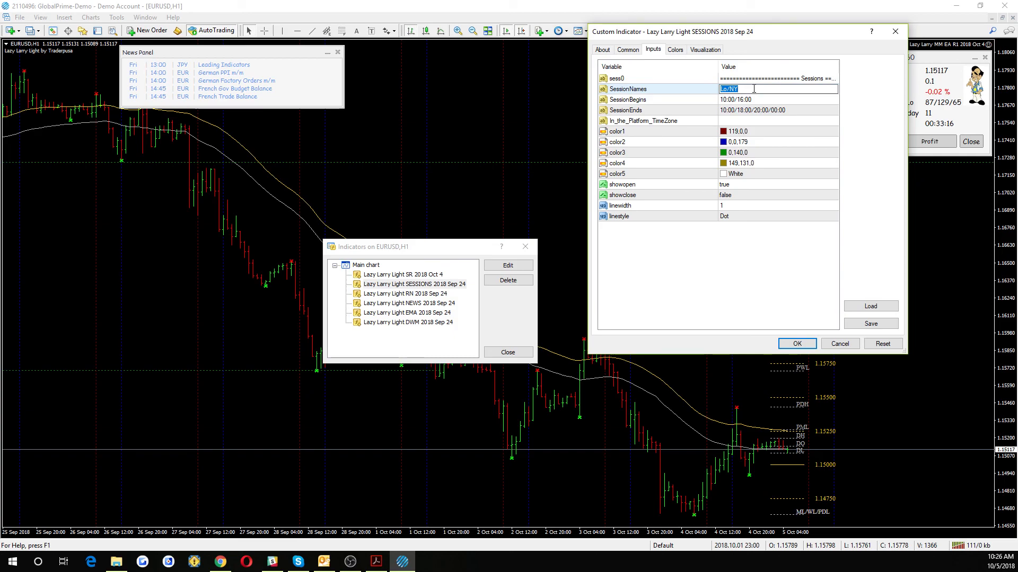
type("Lo/N")
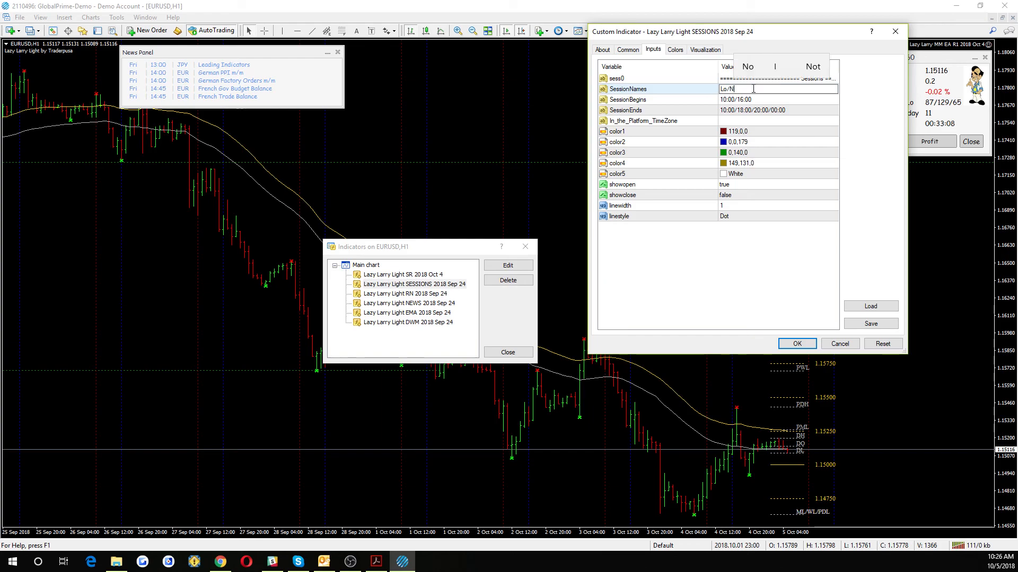
type("y/")
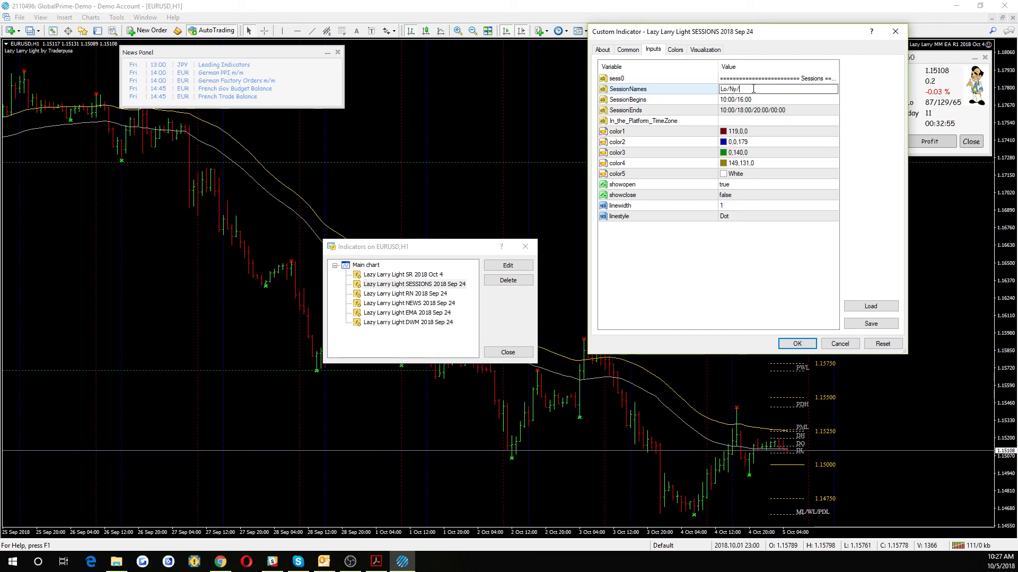
type("WS")
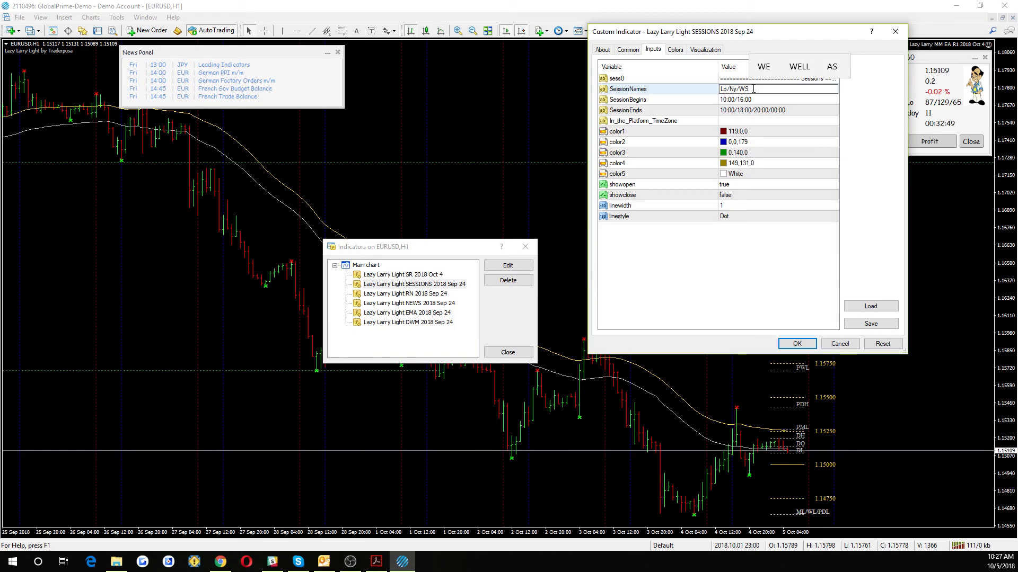
key("BackSpace")
key("BackSpace")
key("BackSpace")
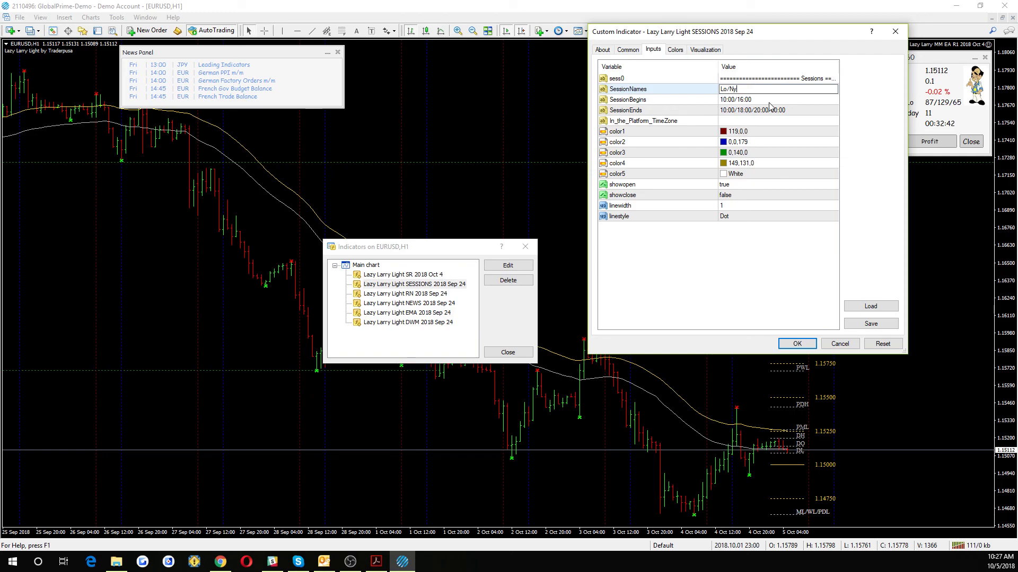
left_click(769, 103)
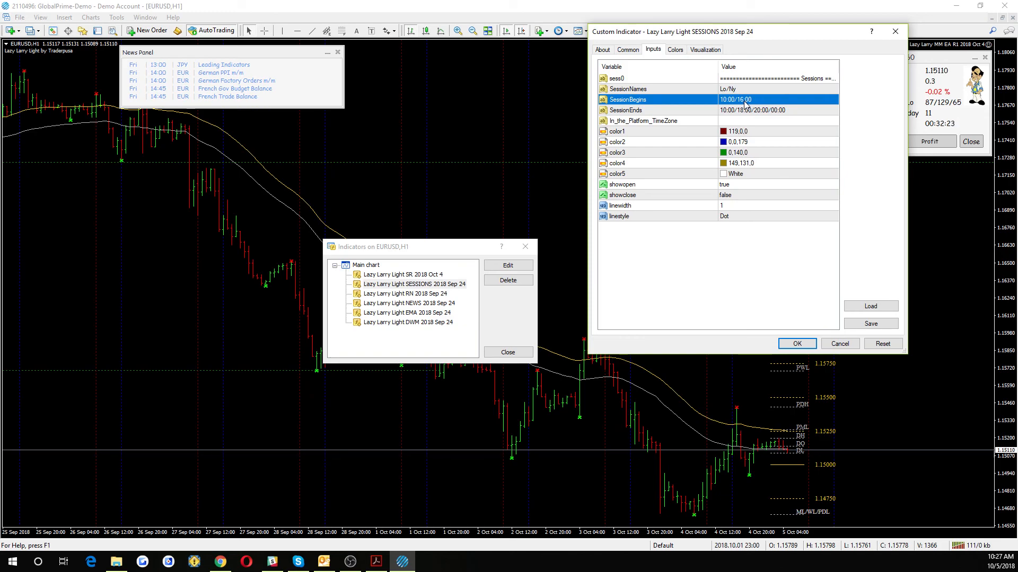
left_click(737, 115)
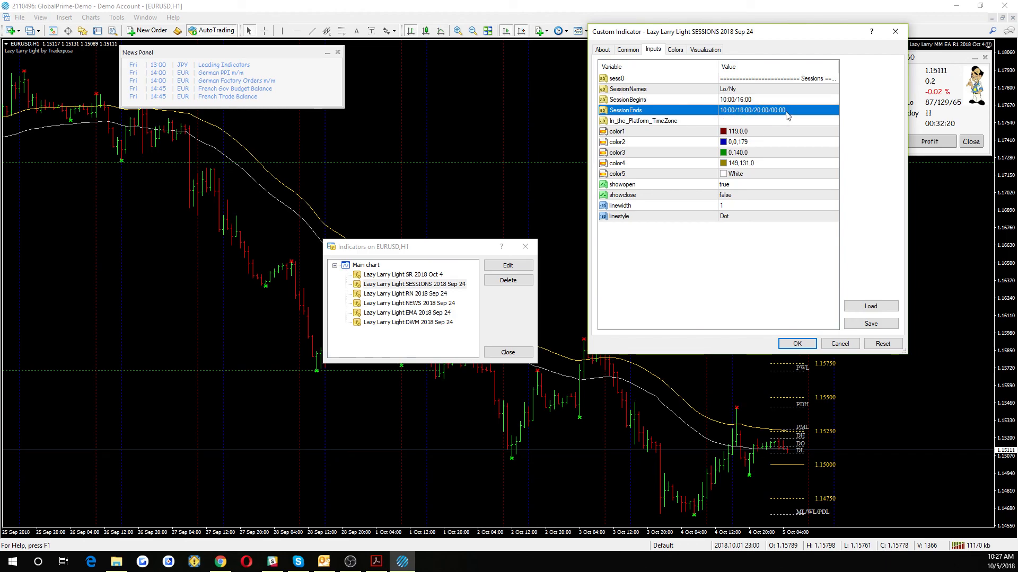
- Check the Sessions indicator's linewidth and linestyle inputs, and leave its properties without applying changes
left_click(734, 206)
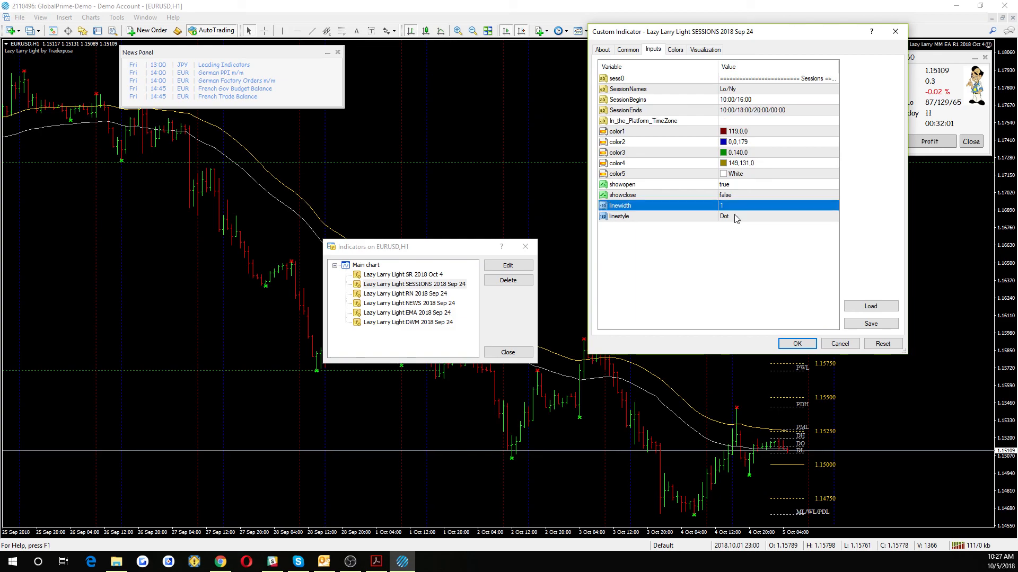
left_click(735, 216)
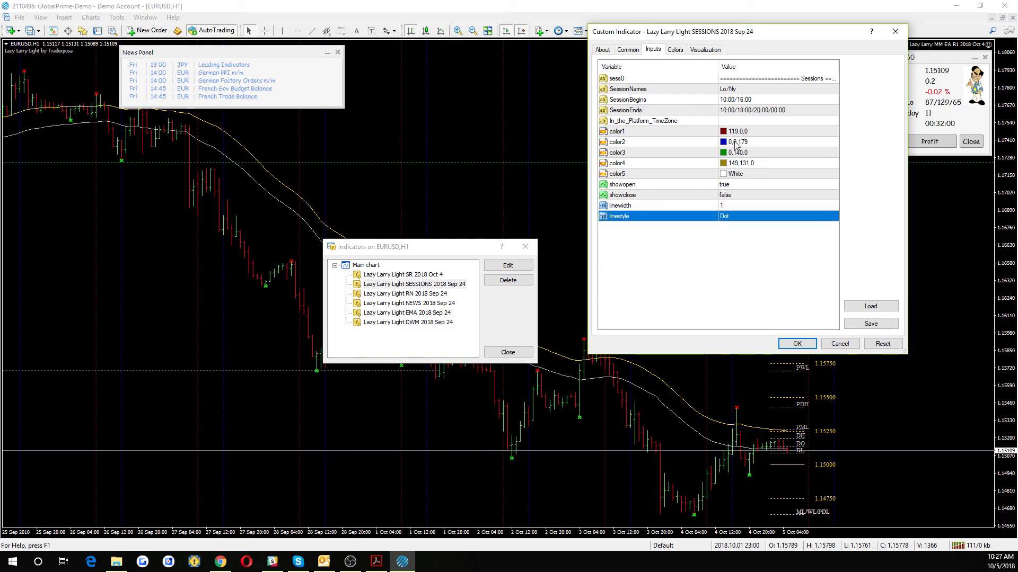
left_click(838, 345)
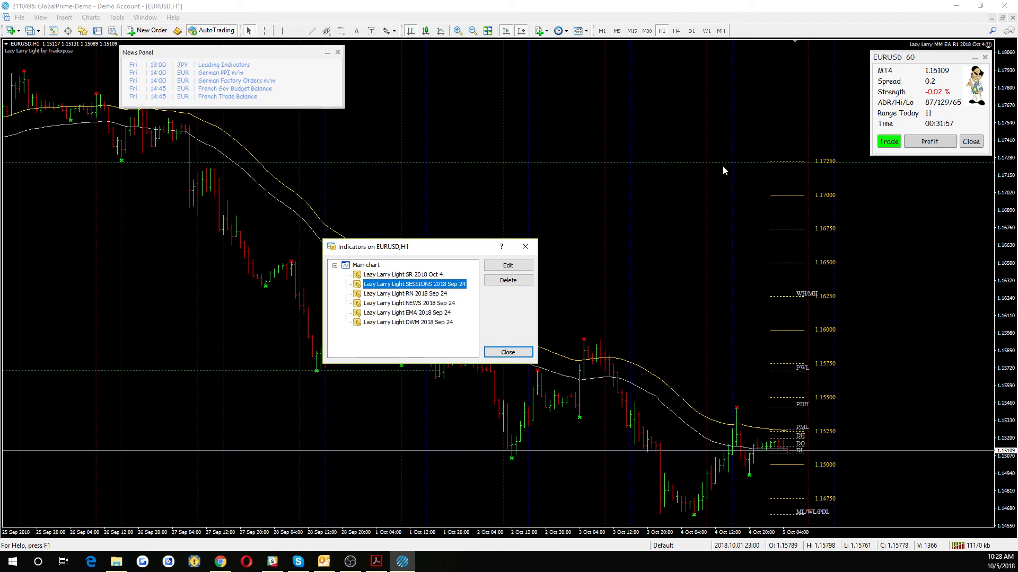
- Read the guide's section 2.2 News indicator in Acrobat Reader, and return to MetaTrader 4
left_click(377, 568)
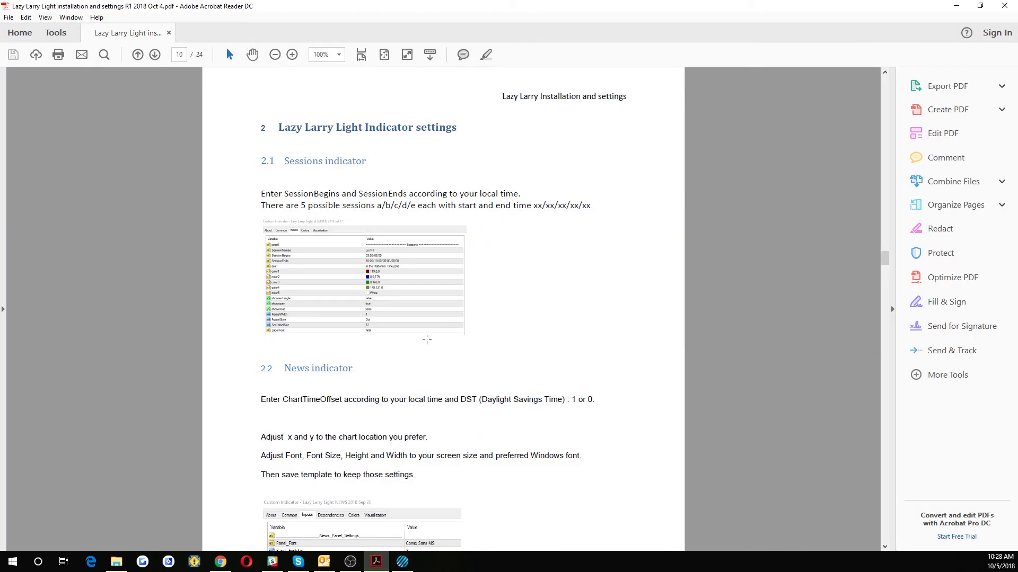
scroll(429, 343, "down", 5)
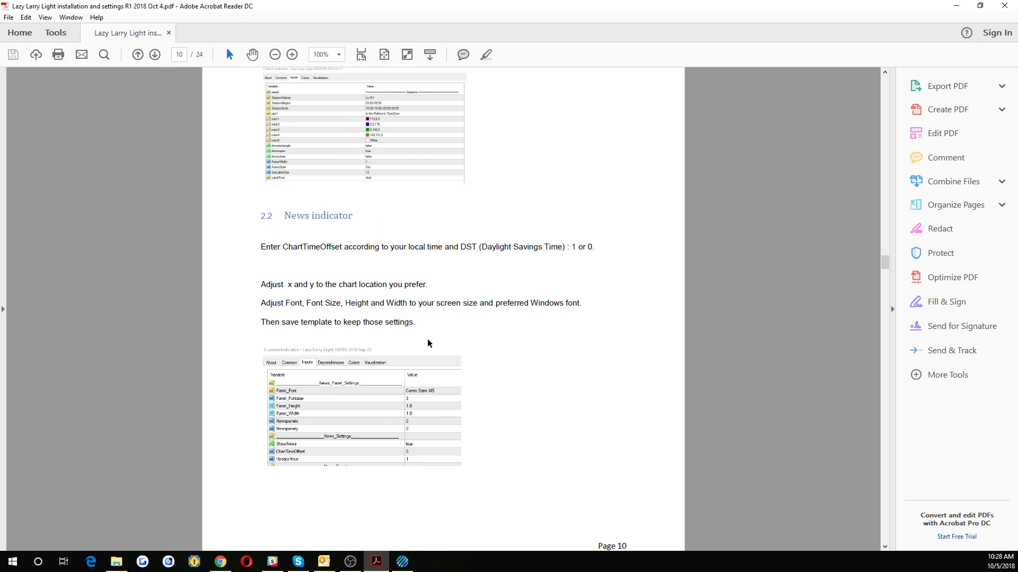
left_click(403, 562)
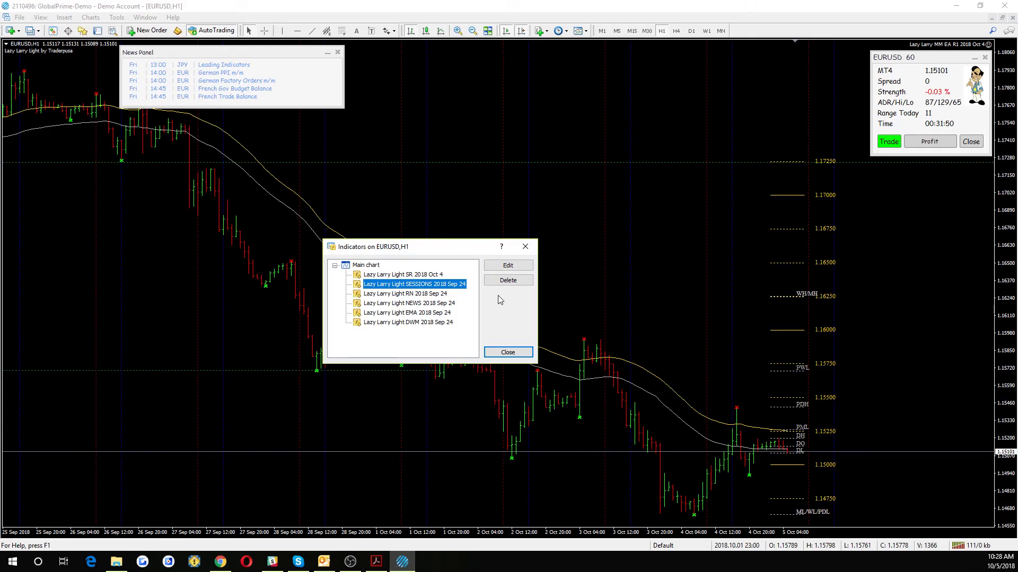
- In the inputs of the Lazy Larry Light NEWS 2018 Sep 24 indicator, set both Newspanelx and Newspanely to 200
double_click(427, 304)
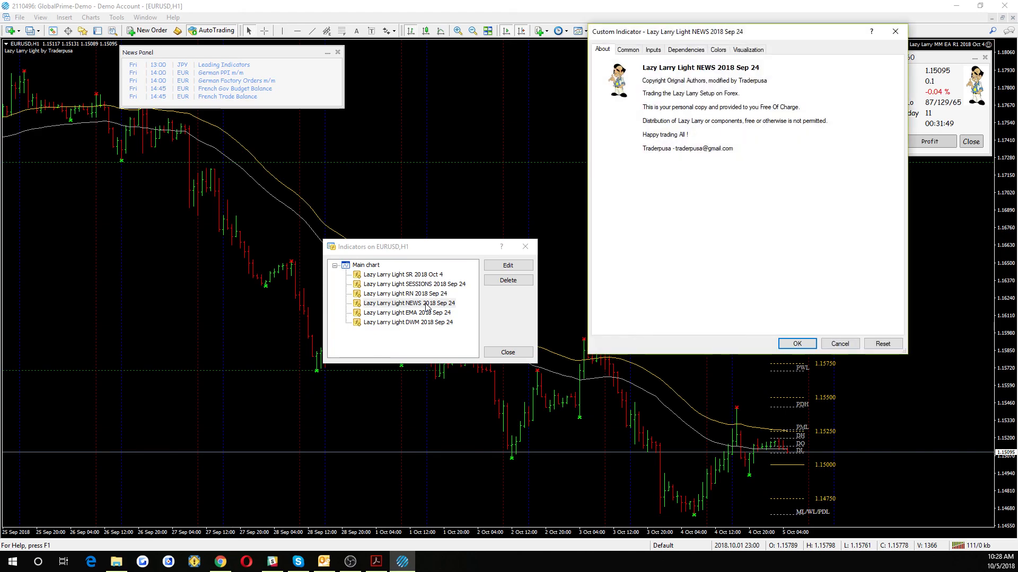
left_click(658, 51)
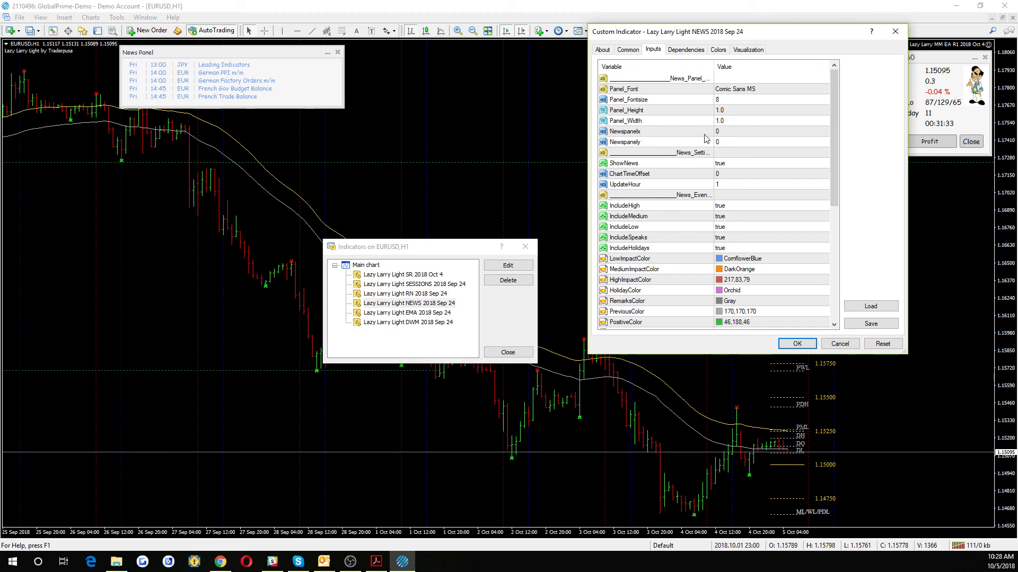
left_click(727, 132)
left_click(734, 142)
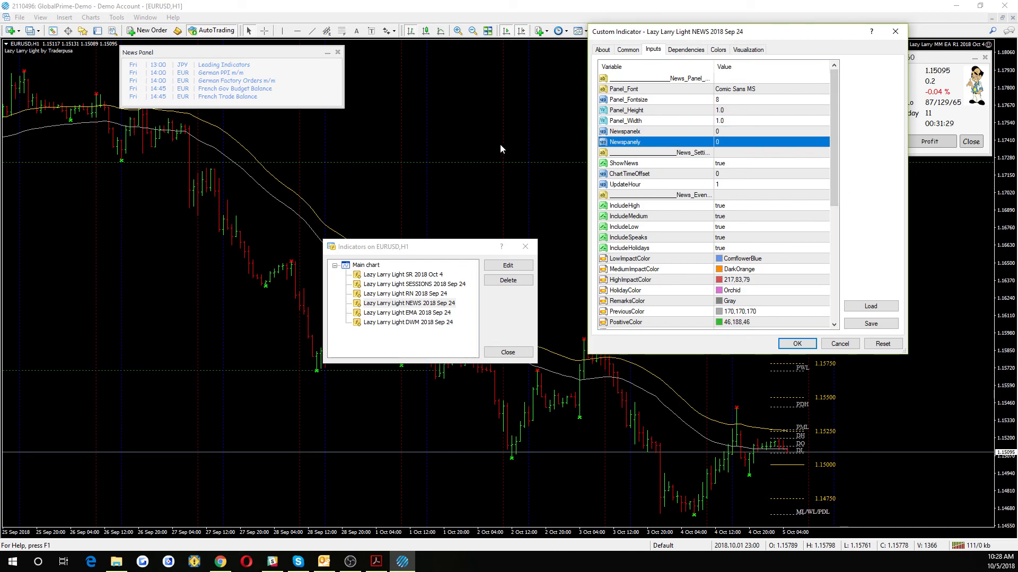
double_click(742, 132)
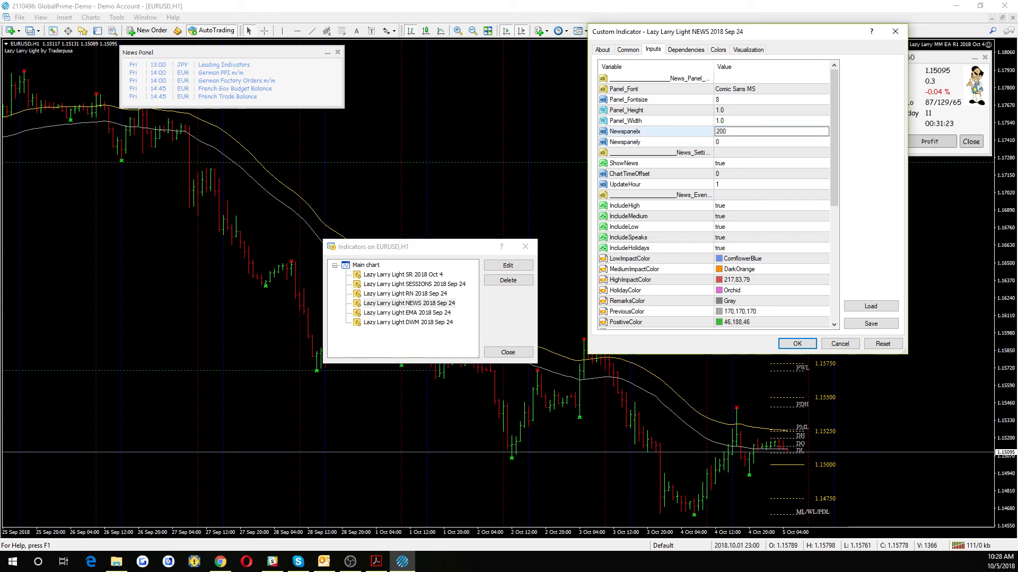
left_click(758, 142)
left_click(772, 141)
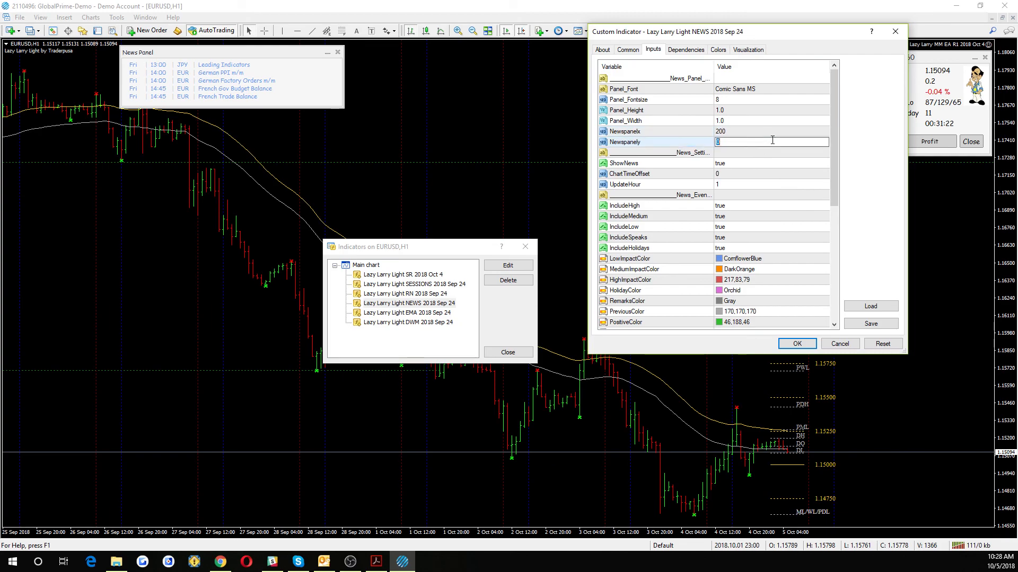
type("200")
- Try a ChartTimeOffset of 1 in the News indicator's inputs, and set it back to 0
left_click(733, 162)
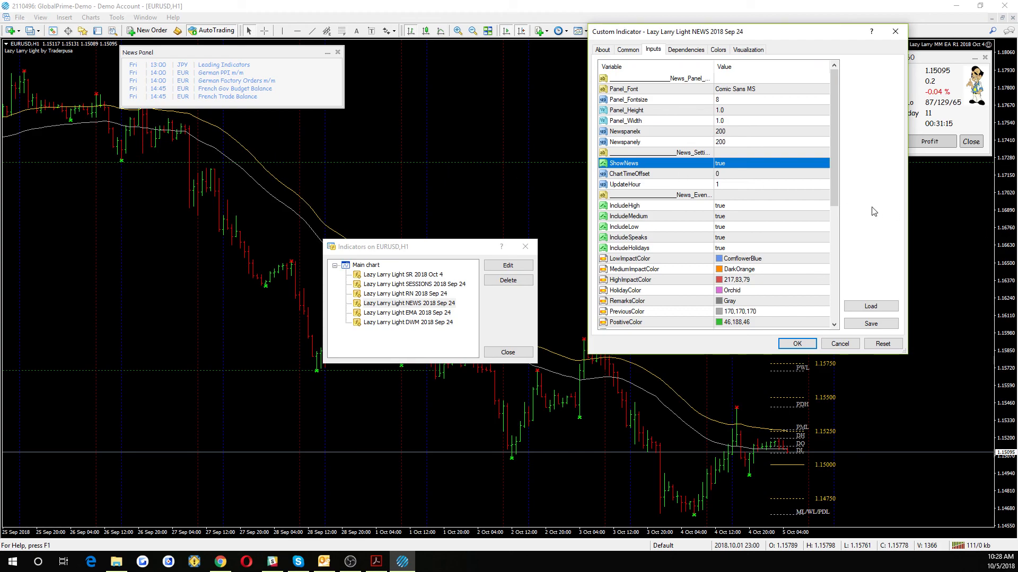
left_click(729, 177)
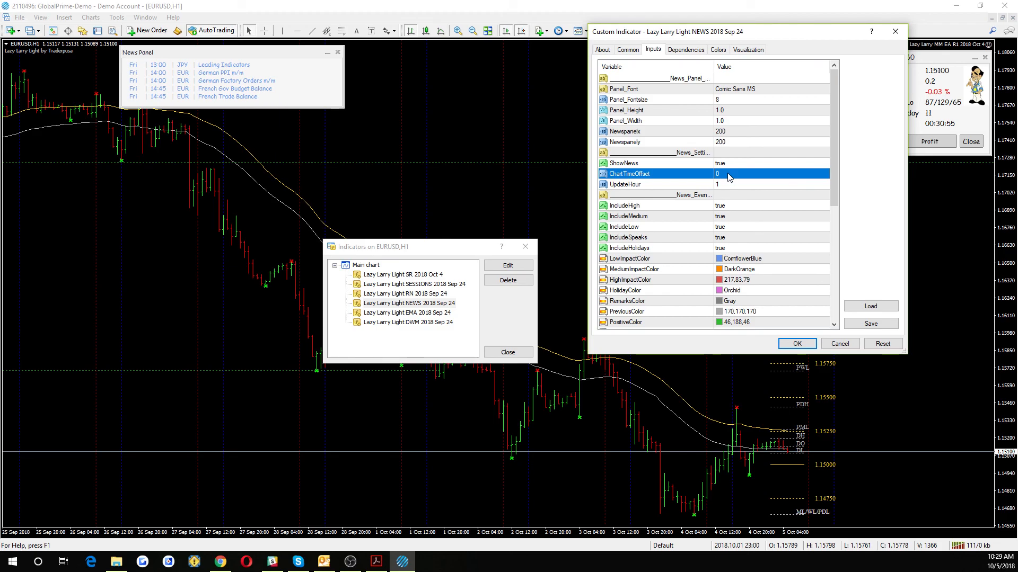
left_click(727, 175)
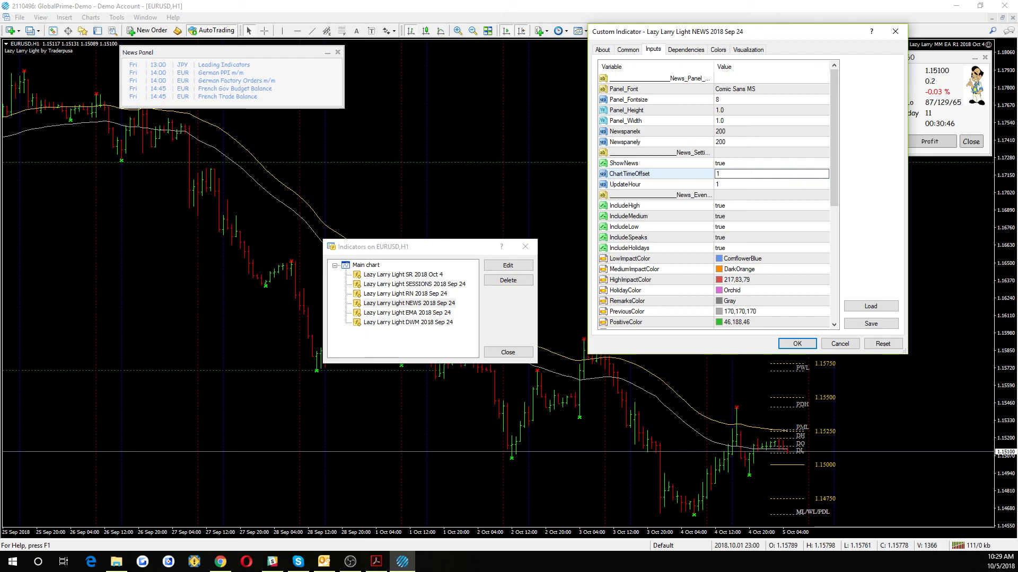
double_click(727, 174)
left_click(730, 186)
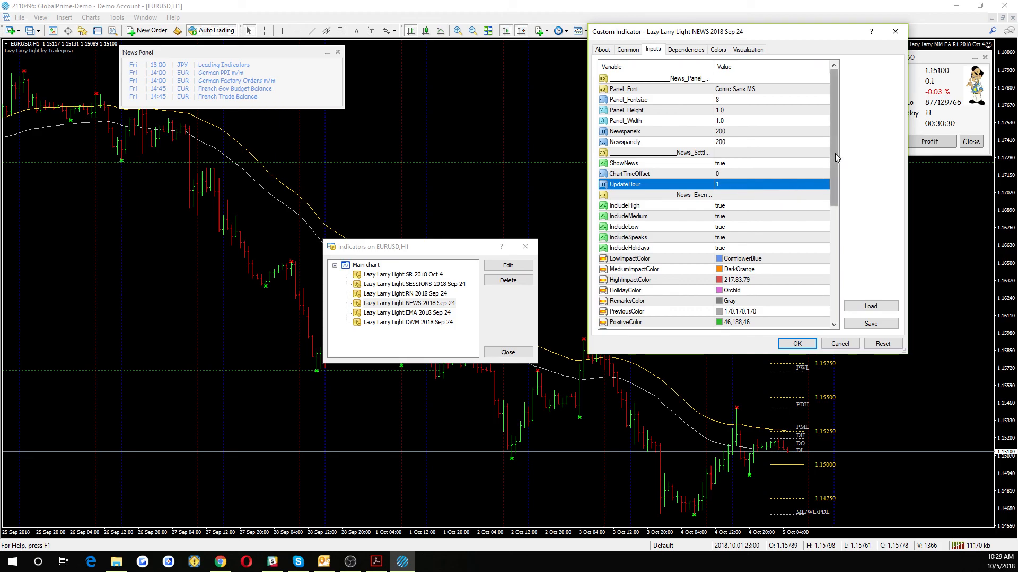
- Go over the remaining News indicator inputs, apply the settings, and leave the EURUSD chart's indicators list
left_click_drag(834, 153, 839, 281)
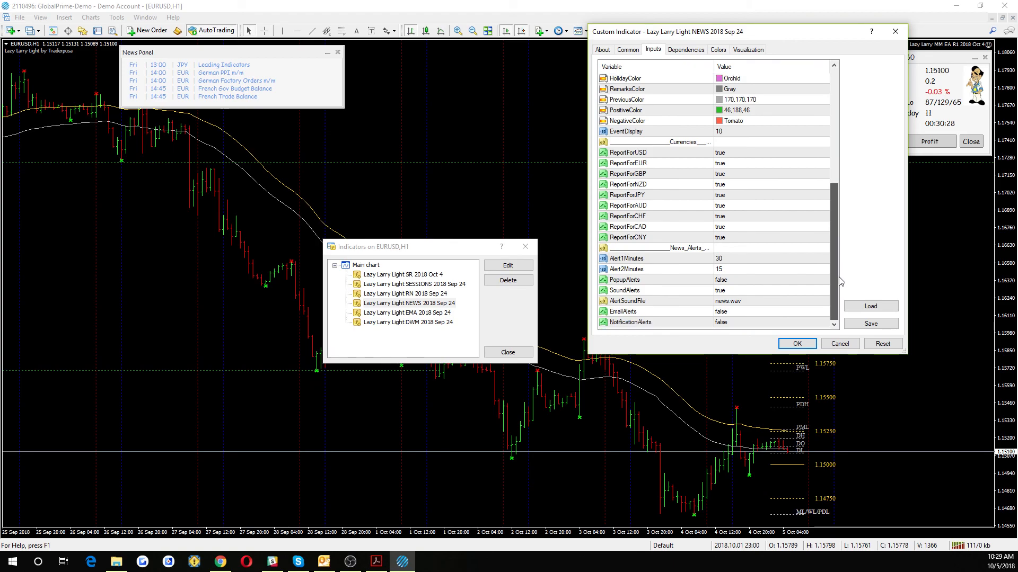
left_click_drag(840, 281, 849, 207)
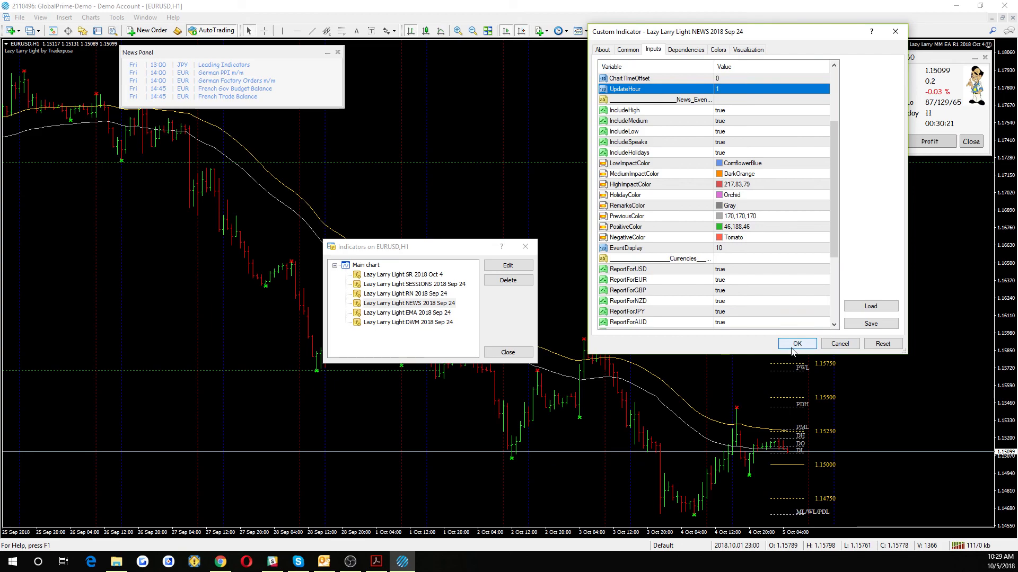
left_click_drag(833, 152, 833, 102)
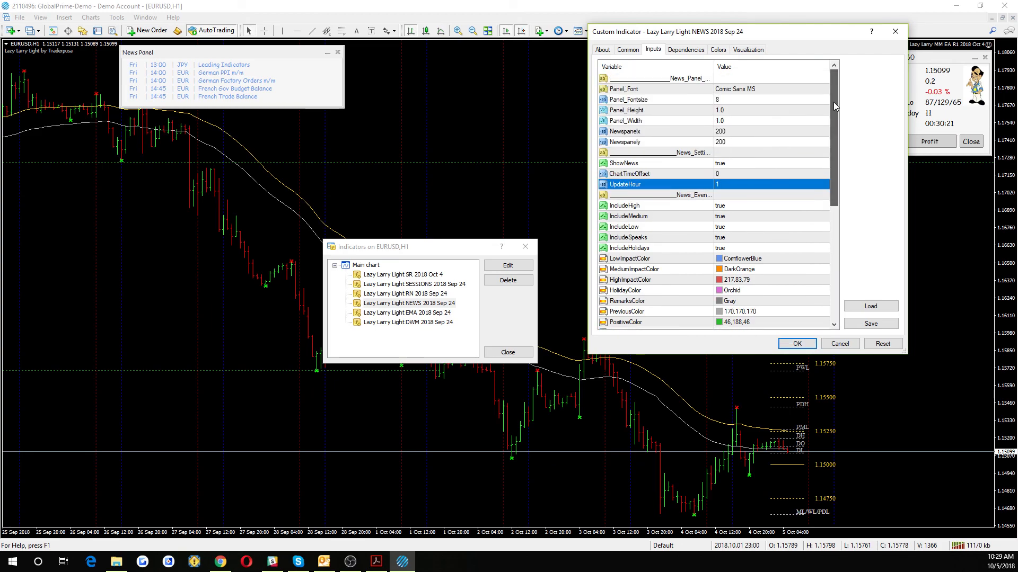
left_click(793, 343)
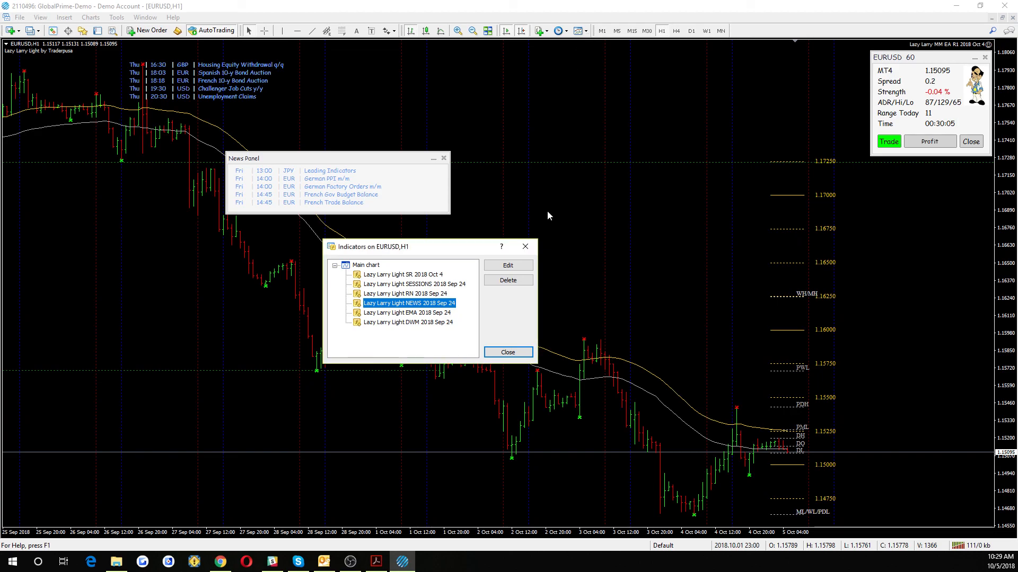
left_click(508, 352)
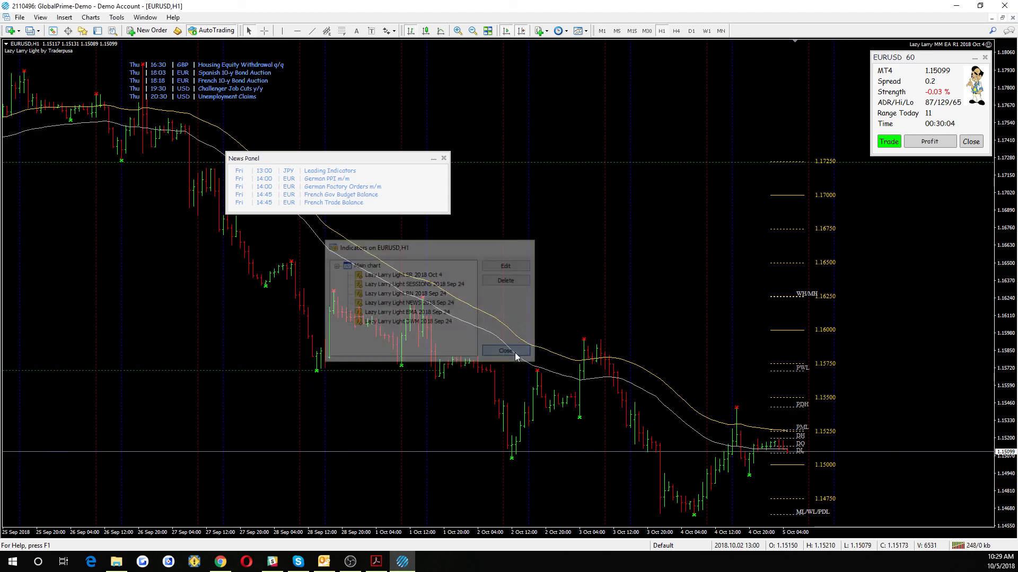
- Save the EURUSD chart's setup as a template, overwriting Lazy Larry Light R1 2018 Oct 4.tpl
left_click(585, 31)
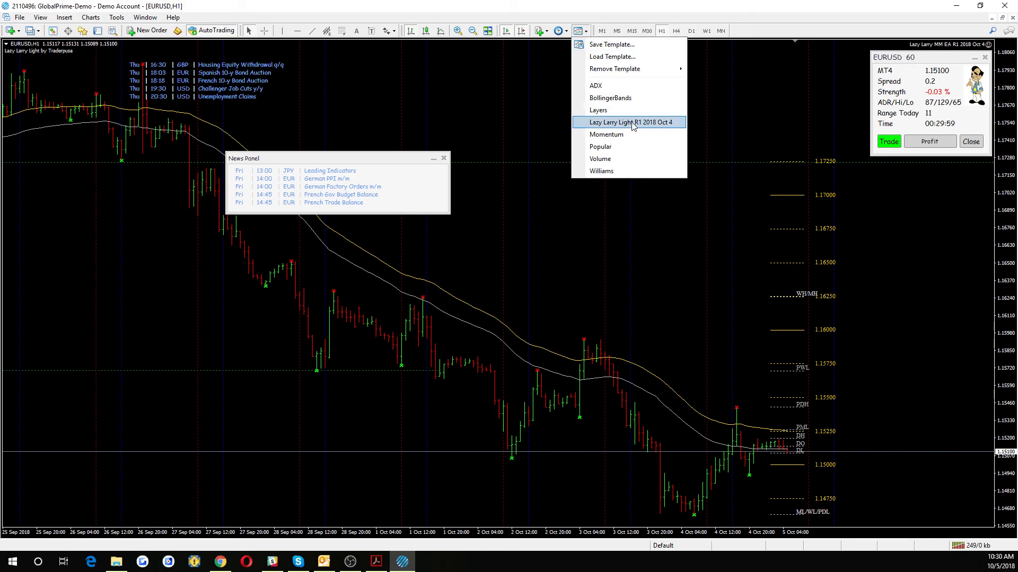
left_click(610, 49)
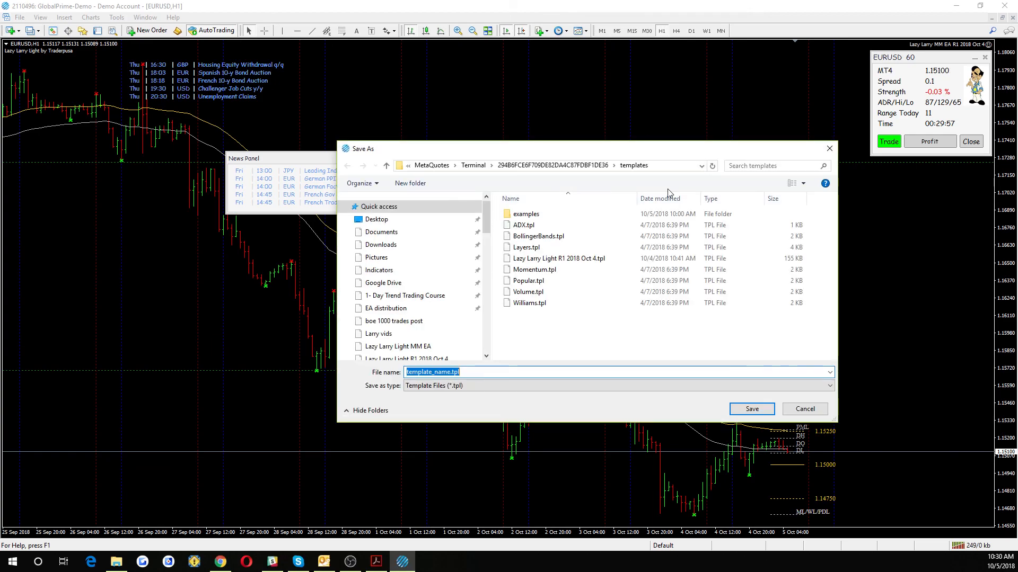
left_click(615, 261)
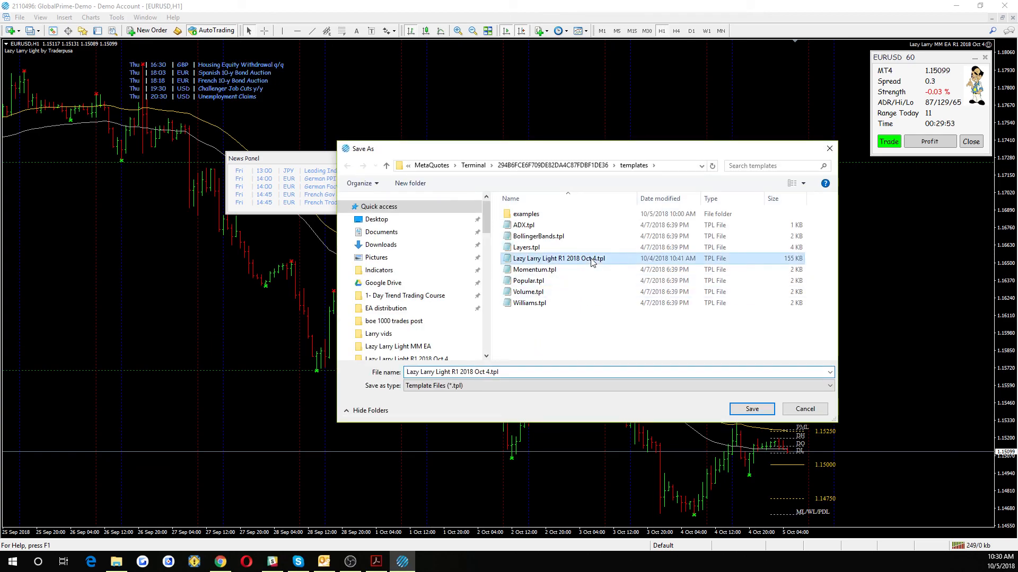
left_click(751, 409)
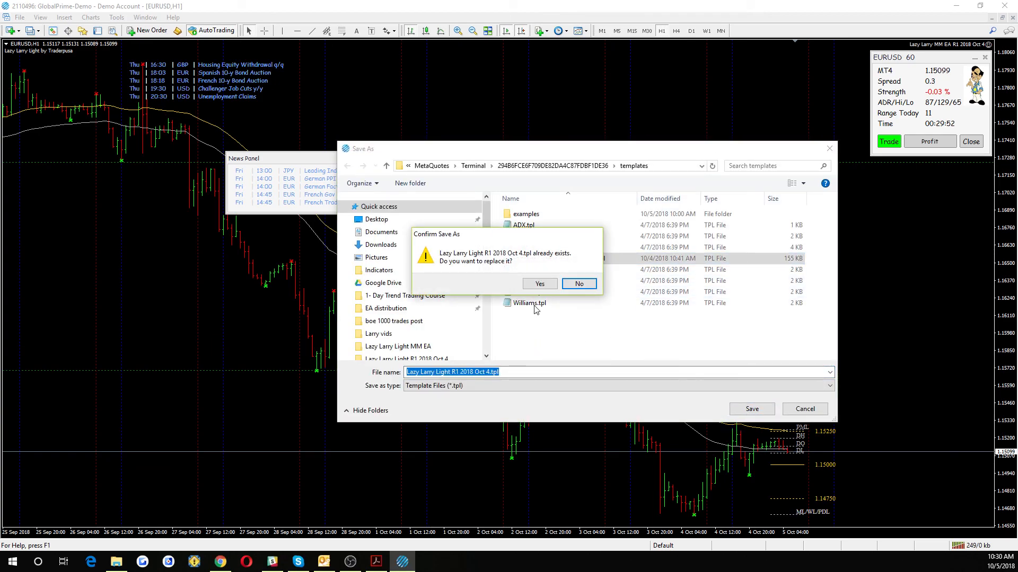
left_click(541, 283)
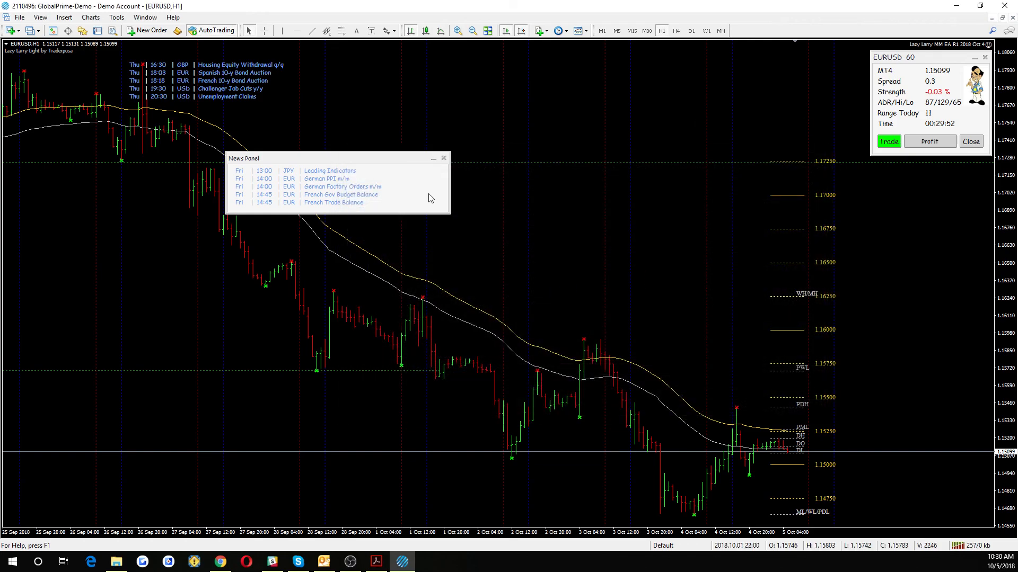
- Open a second EURUSD chart and apply the Lazy Larry Light R1 2018 Oct 4 template to it
left_click(17, 31)
left_click(33, 68)
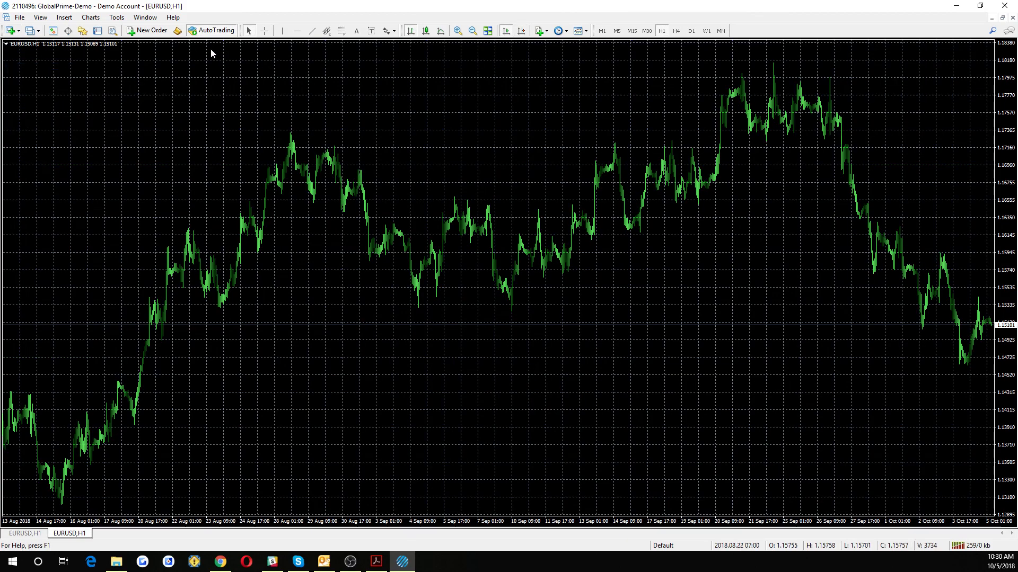
left_click(580, 31)
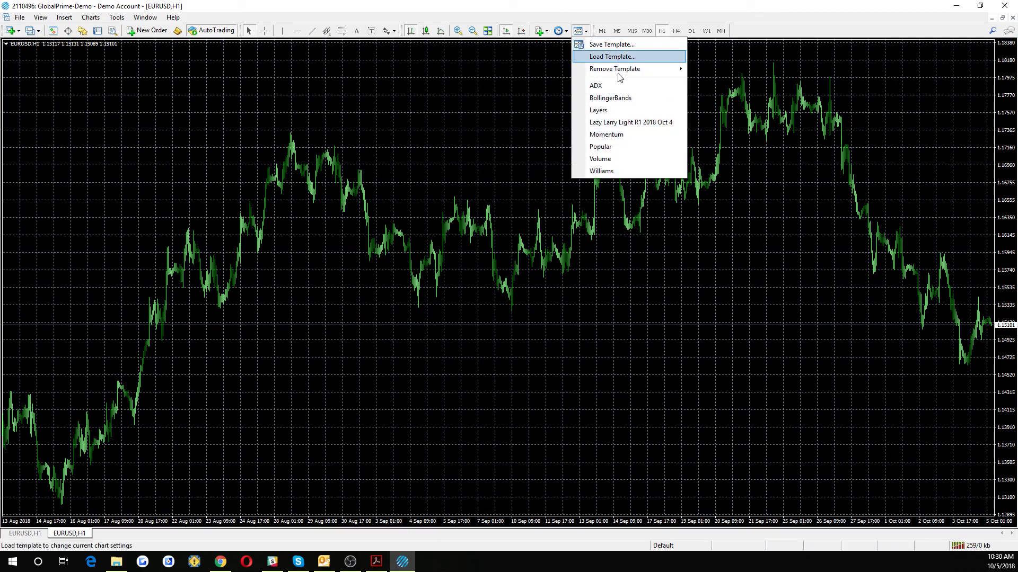
left_click(618, 123)
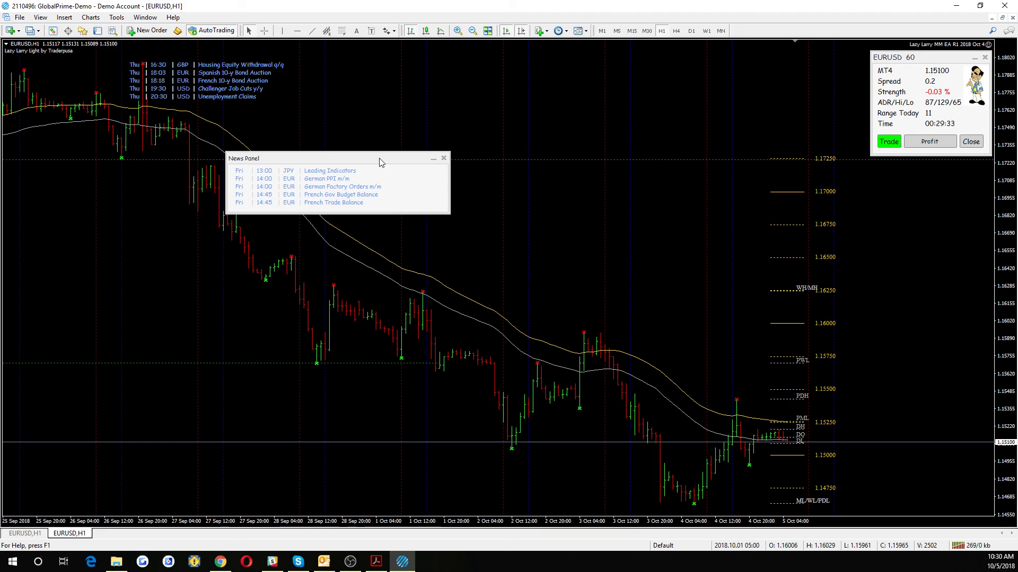
- On the first EURUSD chart, look over the Lazy Larry Light SESSIONS indicator's inputs and its reset option, and cancel without changes
left_click(22, 535)
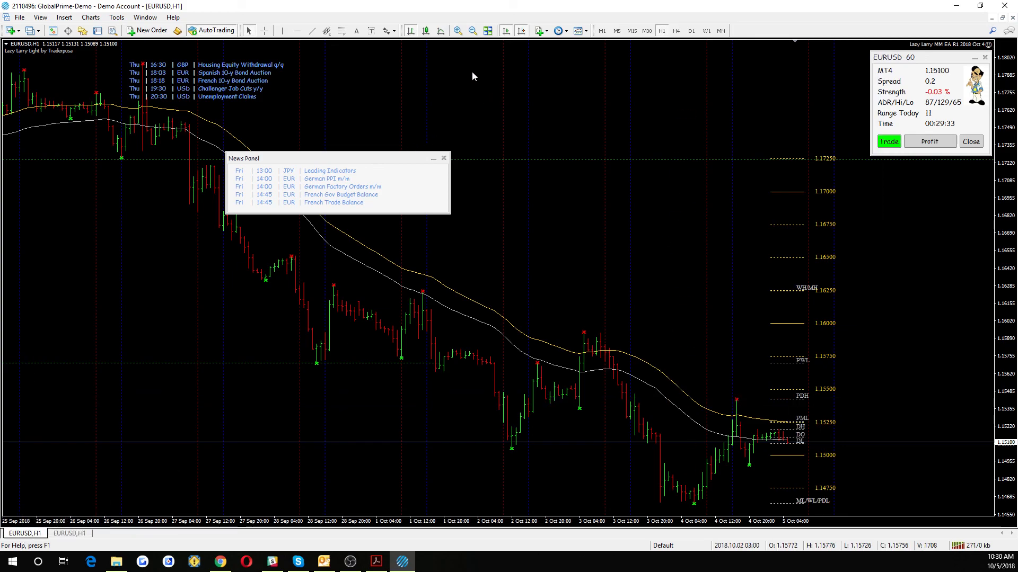
right_click(466, 120)
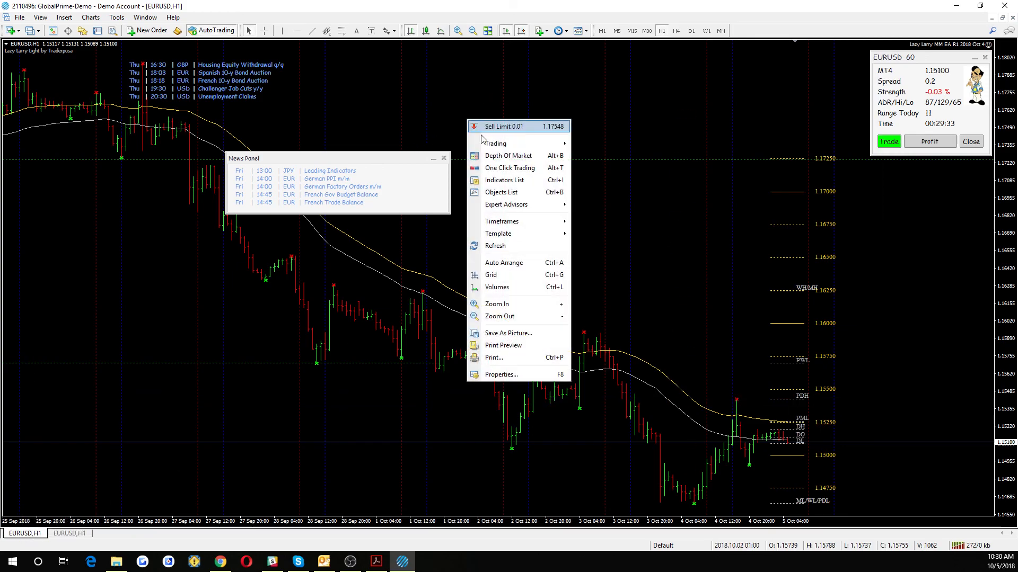
left_click(512, 181)
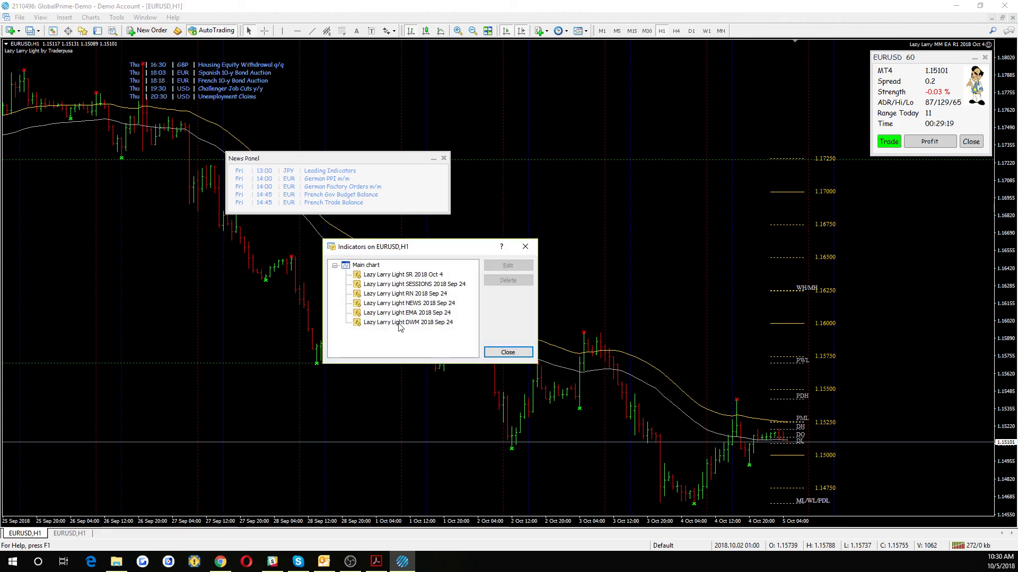
left_click(430, 286)
double_click(430, 284)
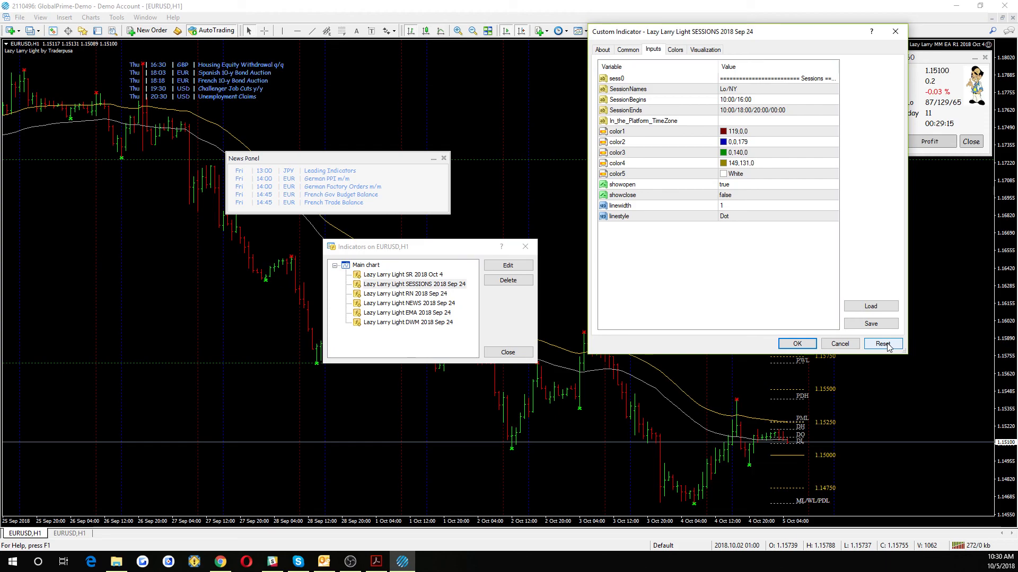
left_click(832, 348)
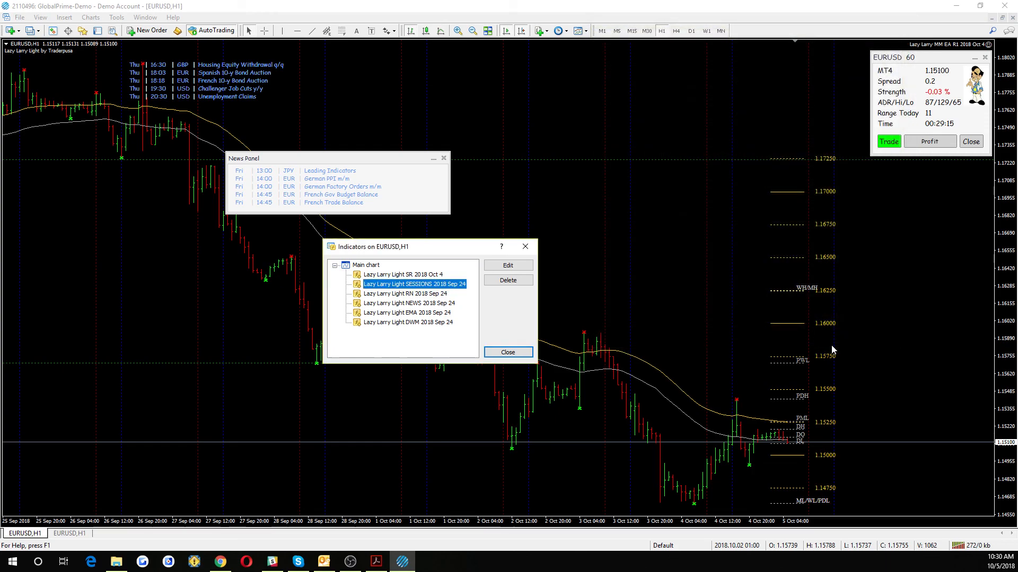
- Reset the Lazy Larry Light NEWS indicator's inputs to their defaults on the first EURUSD chart, and apply them
double_click(415, 305)
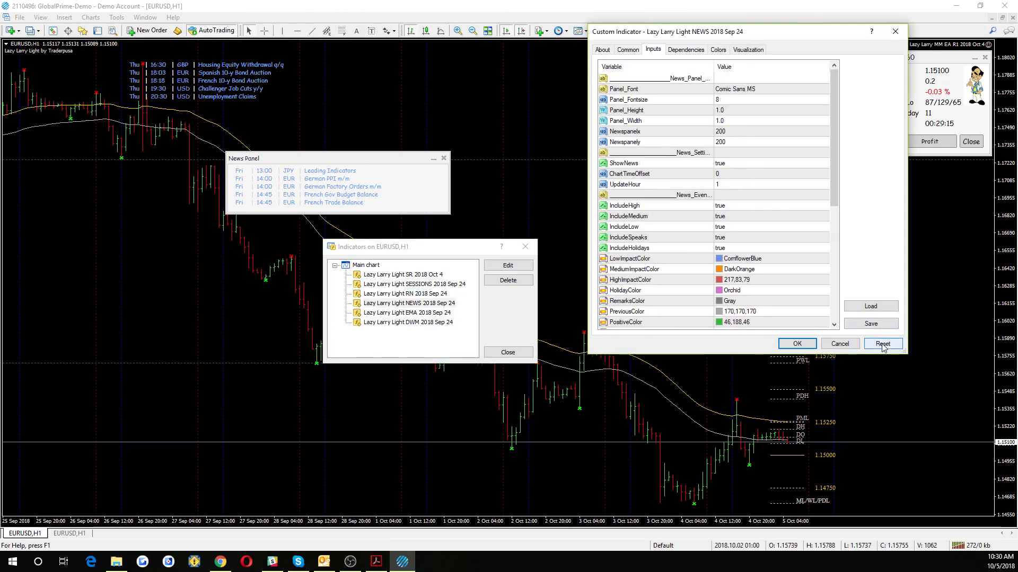
left_click(796, 343)
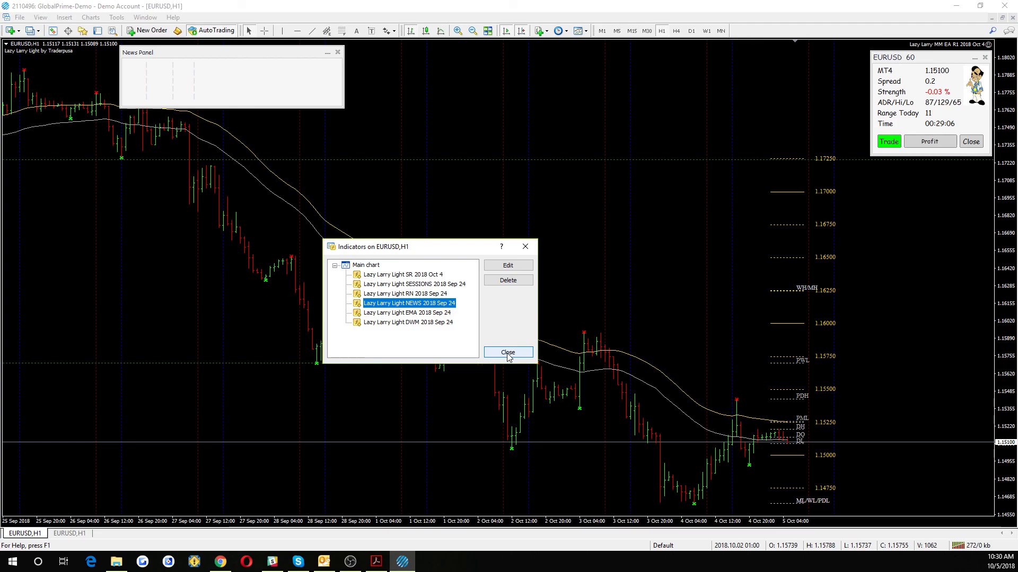
- Read the guide's SR indicator section, and review the Lazy Larry Light SR indicator's history bars, LevelActuality, MaxPPGap and fractal inputs in MetaTrader 4, cancelling without changes
left_click(377, 565)
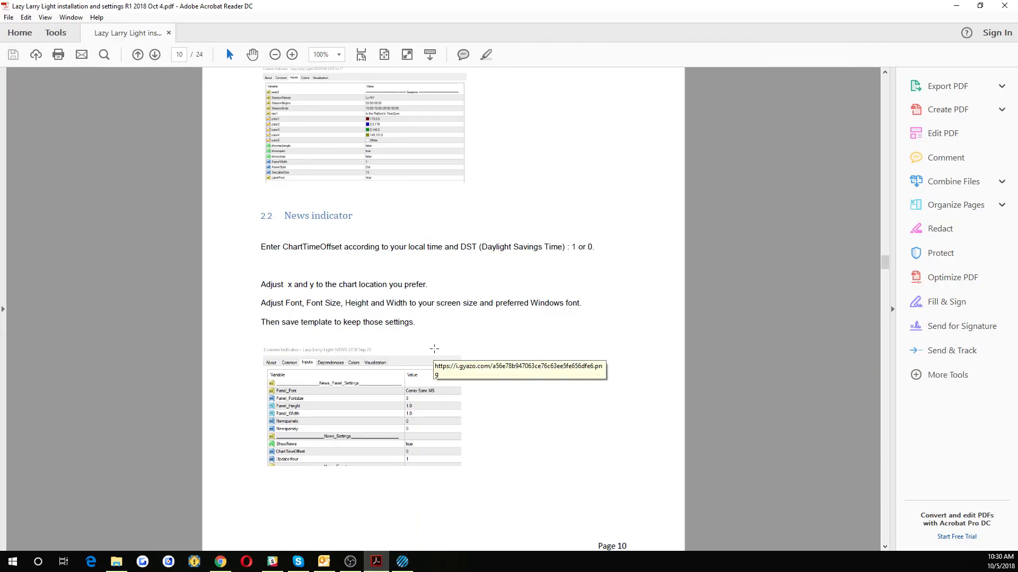
scroll(435, 349, "down", 10)
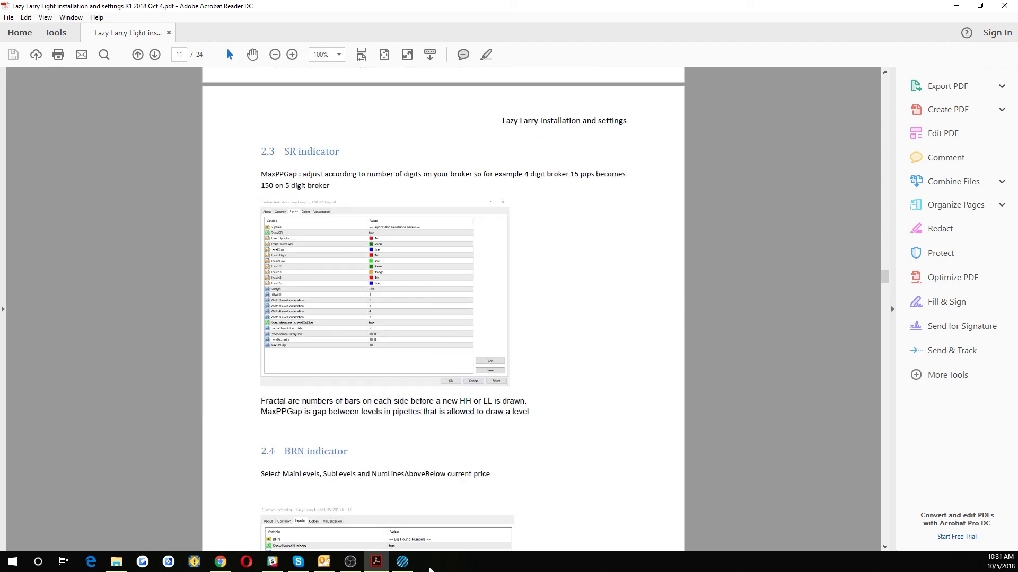
left_click(402, 563)
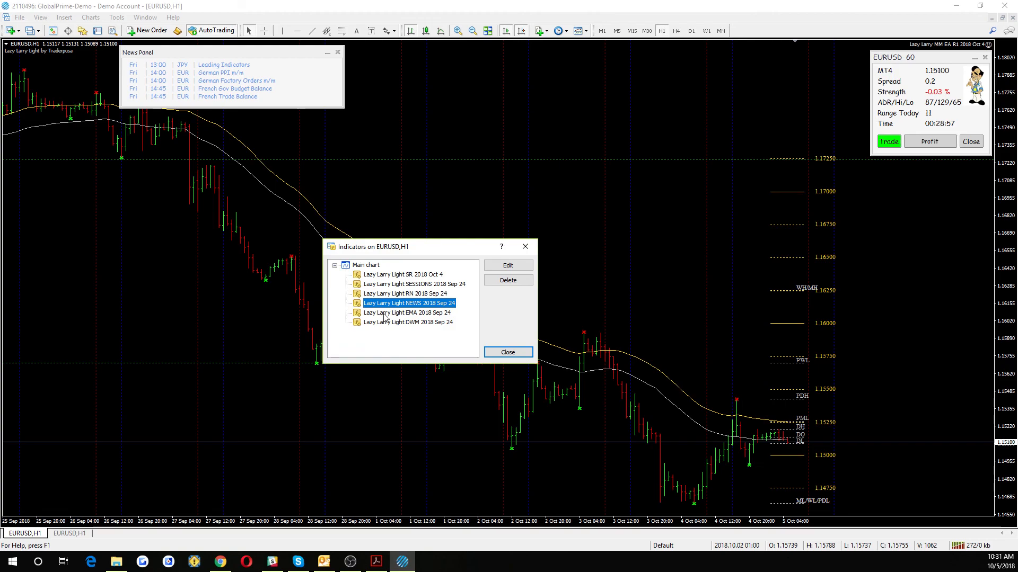
double_click(409, 276)
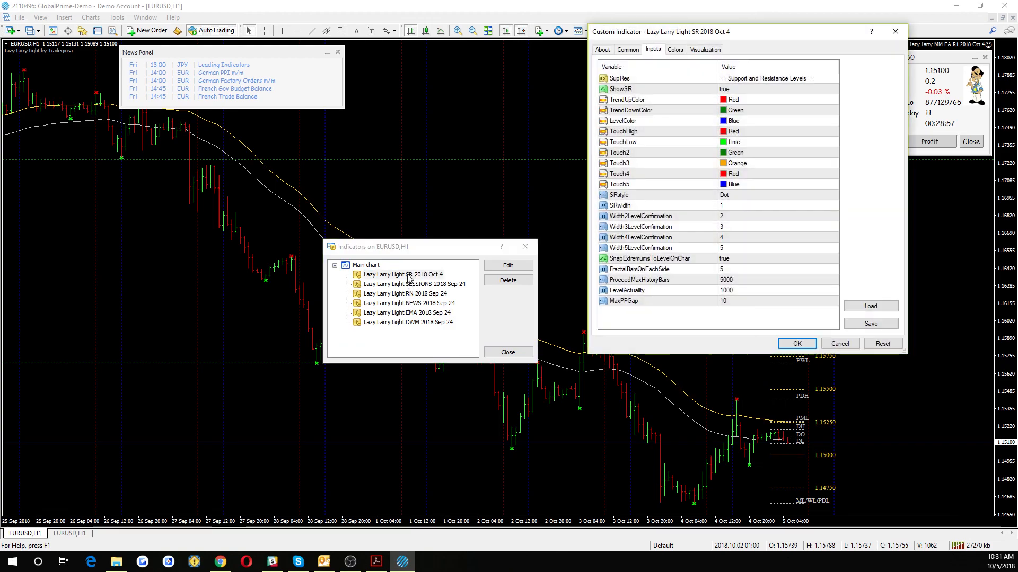
left_click(740, 281)
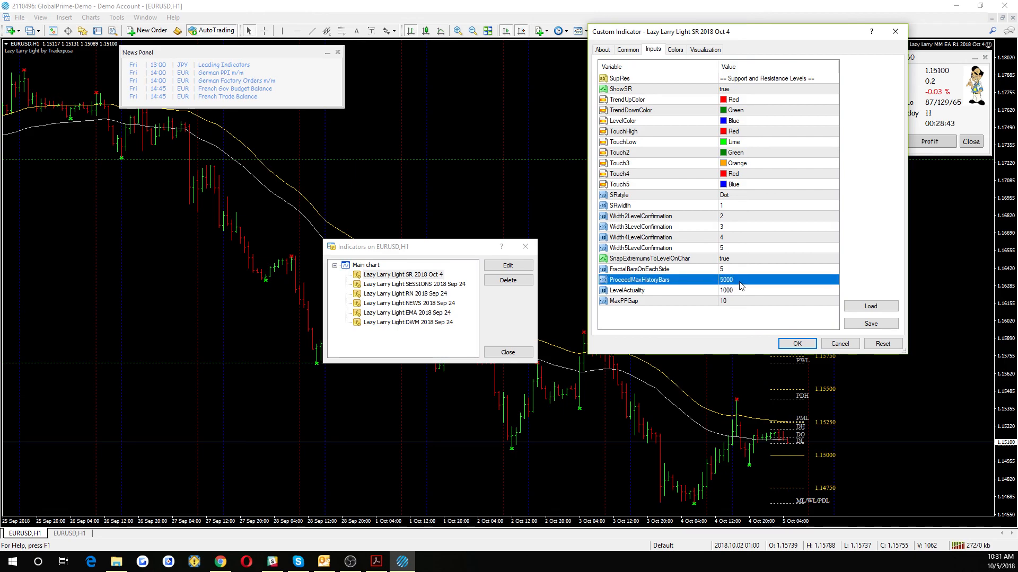
left_click(743, 292)
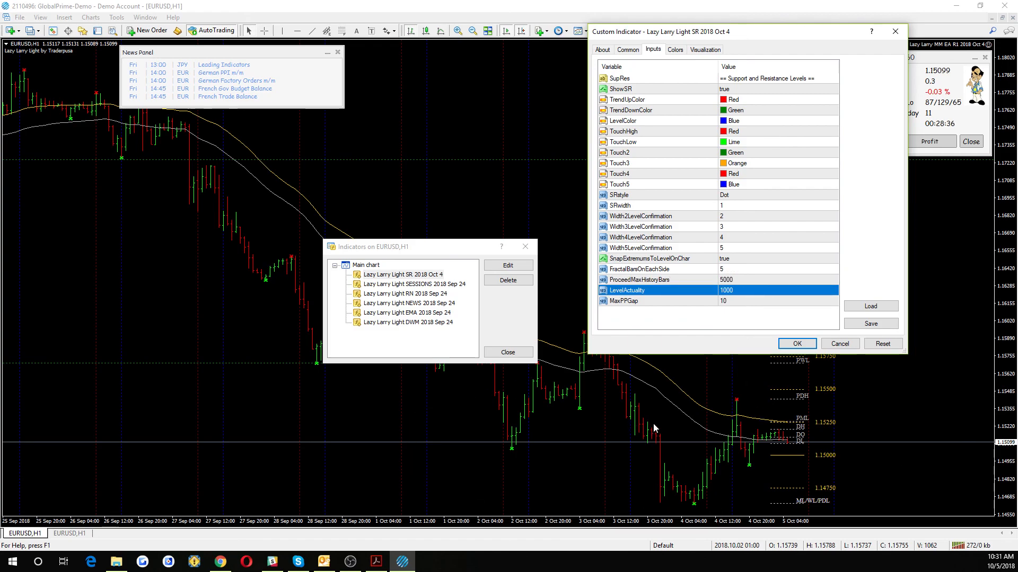
left_click(734, 305)
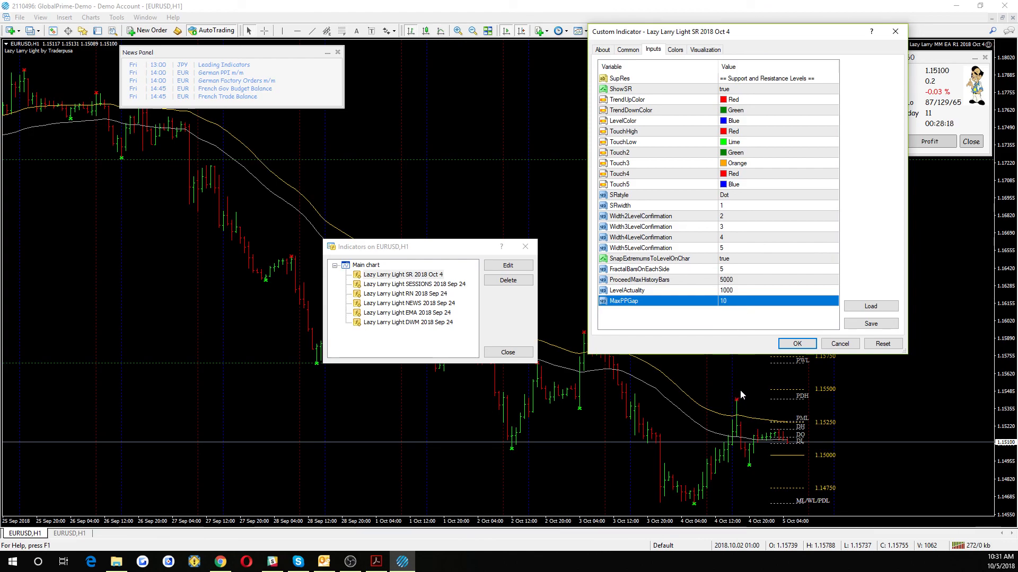
left_click(730, 271)
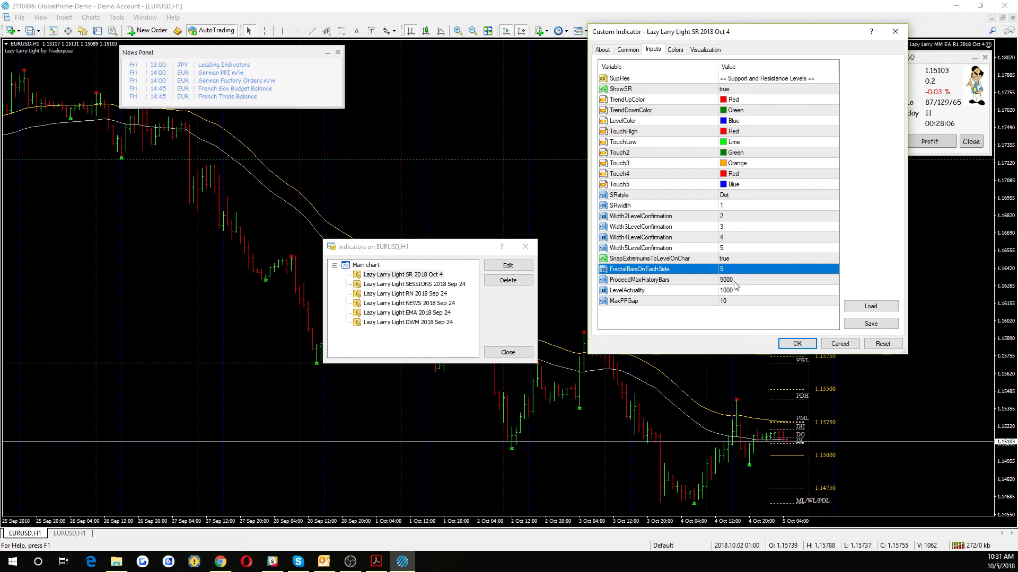
left_click(840, 344)
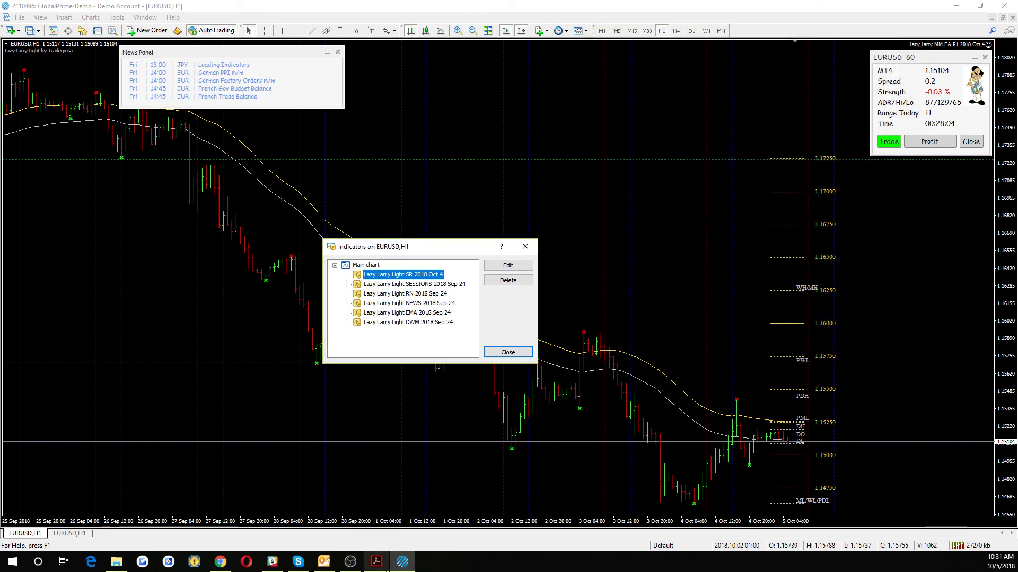
- Switch to the guide in Acrobat Reader and read section 2.4 on the BRN indicator
left_click(376, 562)
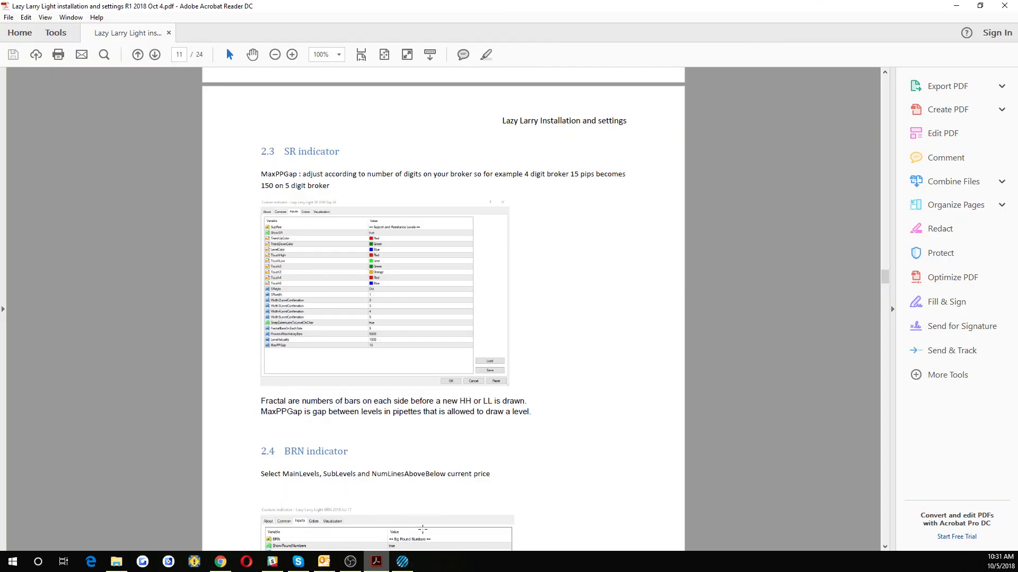
scroll(440, 462, "down", 5)
scroll(439, 462, "down", 6)
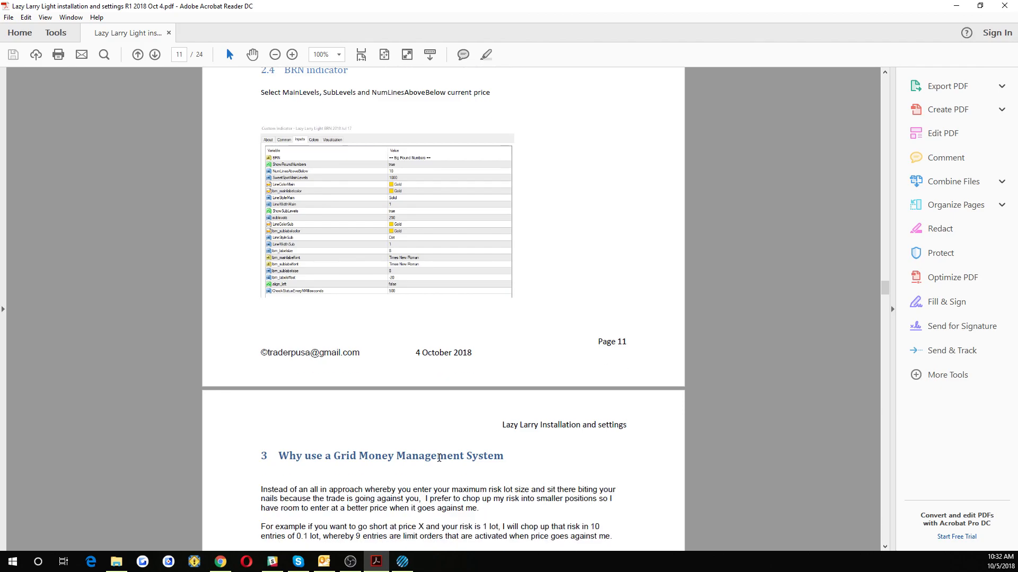
scroll(439, 462, "up", 4)
scroll(439, 462, "down", 1)
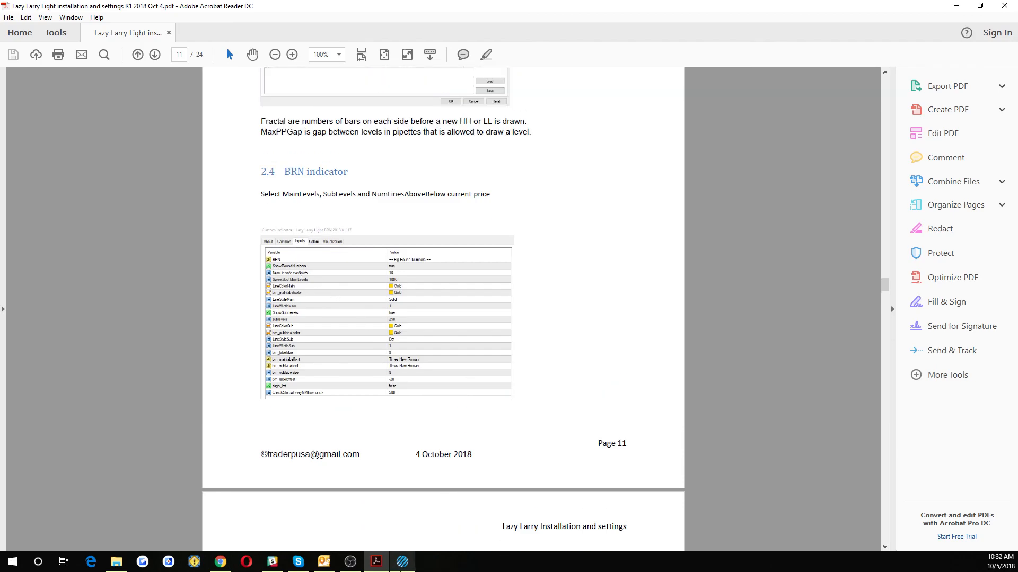
- Back in MetaTrader 4, review the Lazy Larry Light RN indicator's round-number levels and status check interval, and cancel without changes
mouse_move(403, 570)
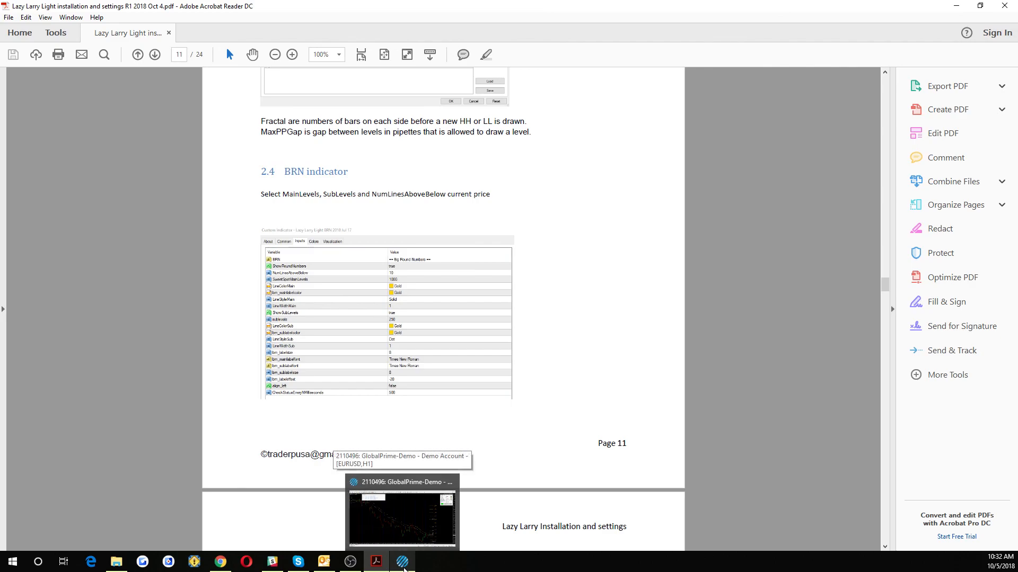
left_click(404, 569)
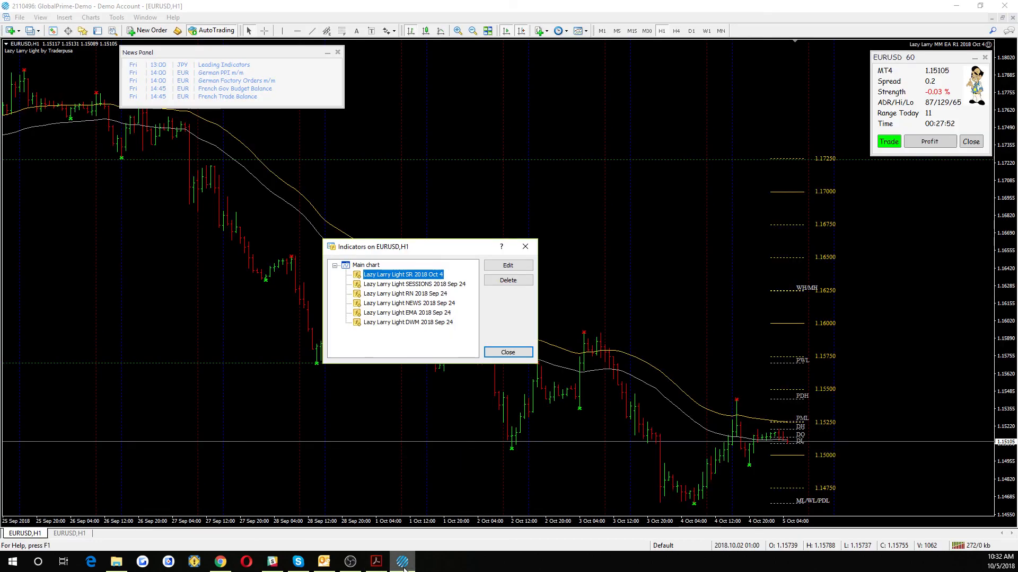
double_click(434, 295)
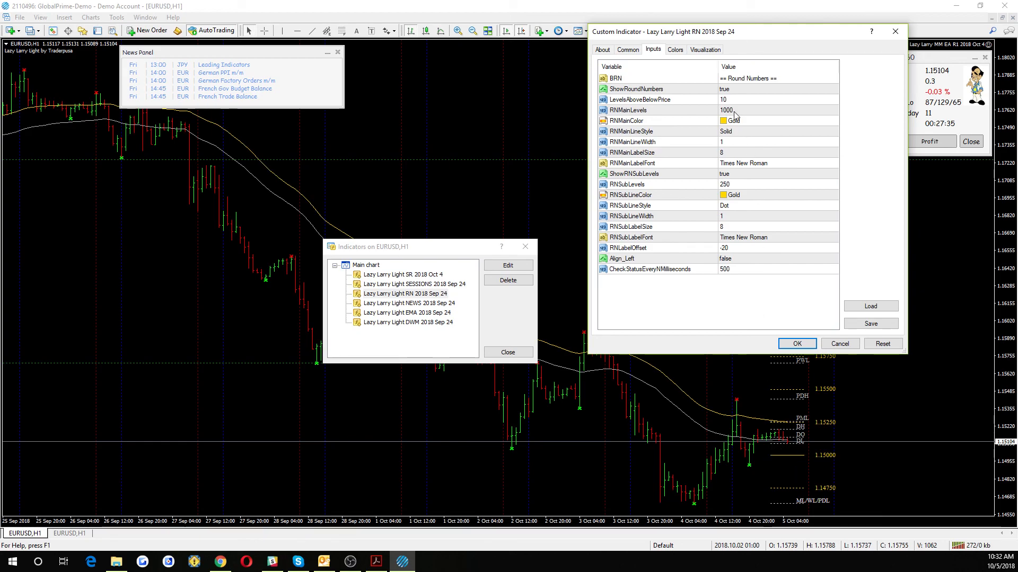
left_click(743, 186)
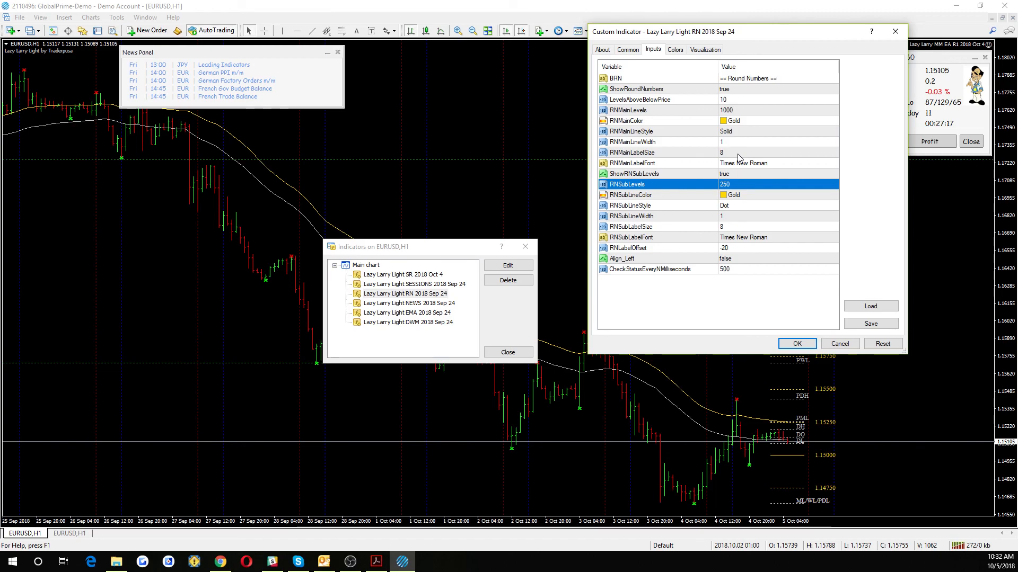
left_click(729, 271)
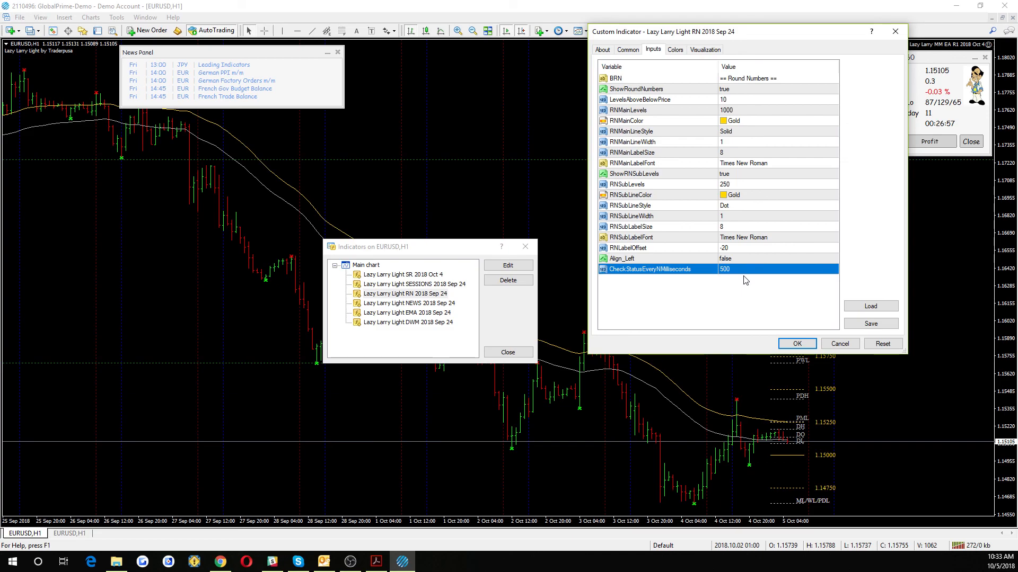
left_click(847, 344)
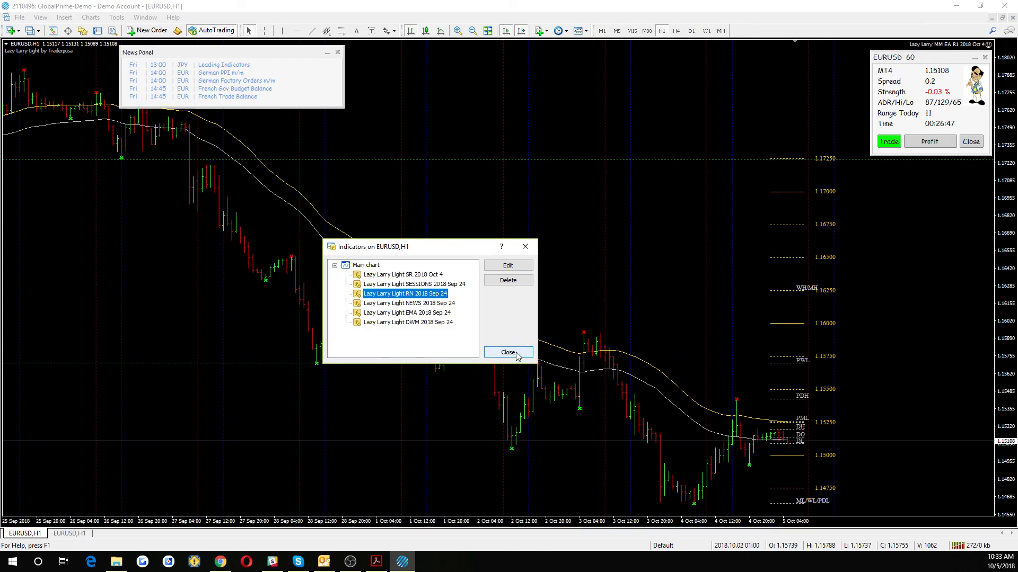
- Review the Lazy Larry Light EMA indicator's inputs on the EURUSD chart, and cancel without changes
double_click(423, 314)
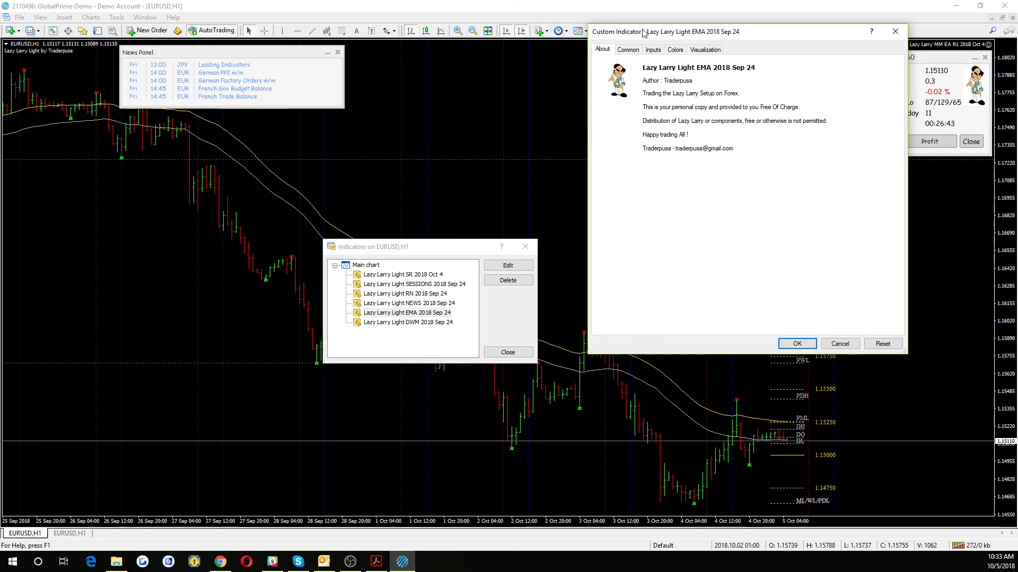
left_click(654, 50)
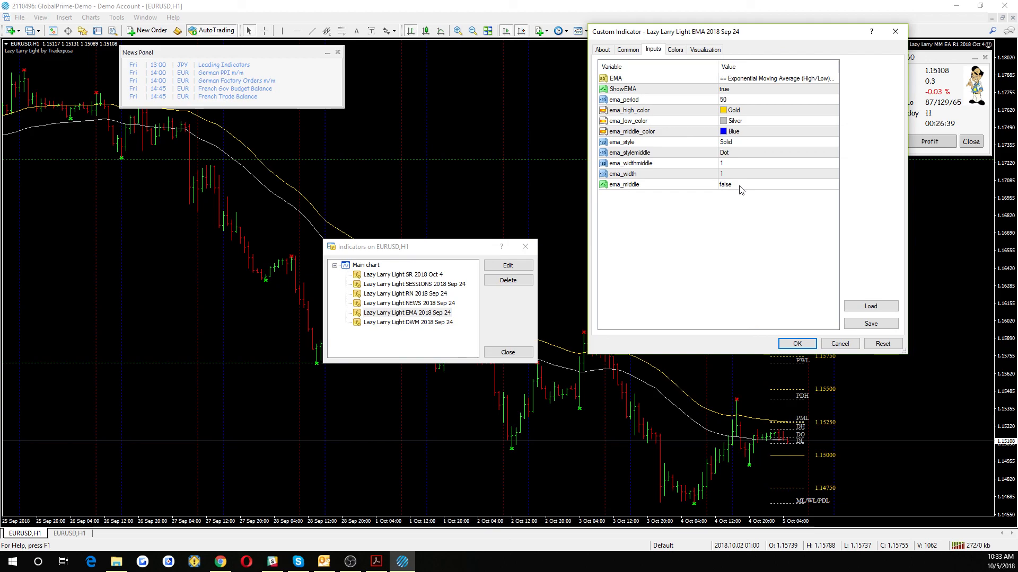
left_click(835, 344)
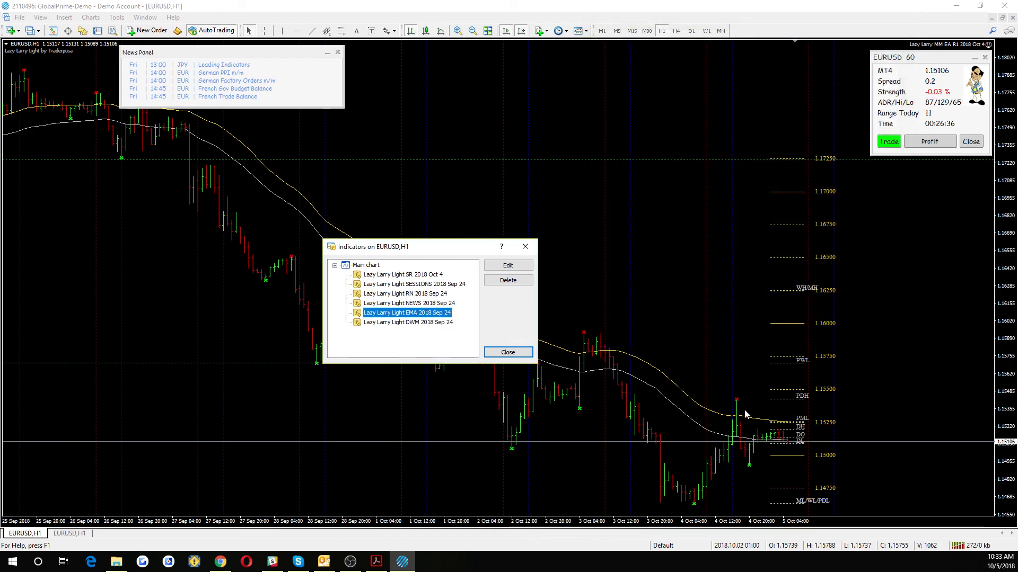
- Review the Lazy Larry Light DWM indicator's line, label and alert inputs, and cancel without changes
double_click(416, 322)
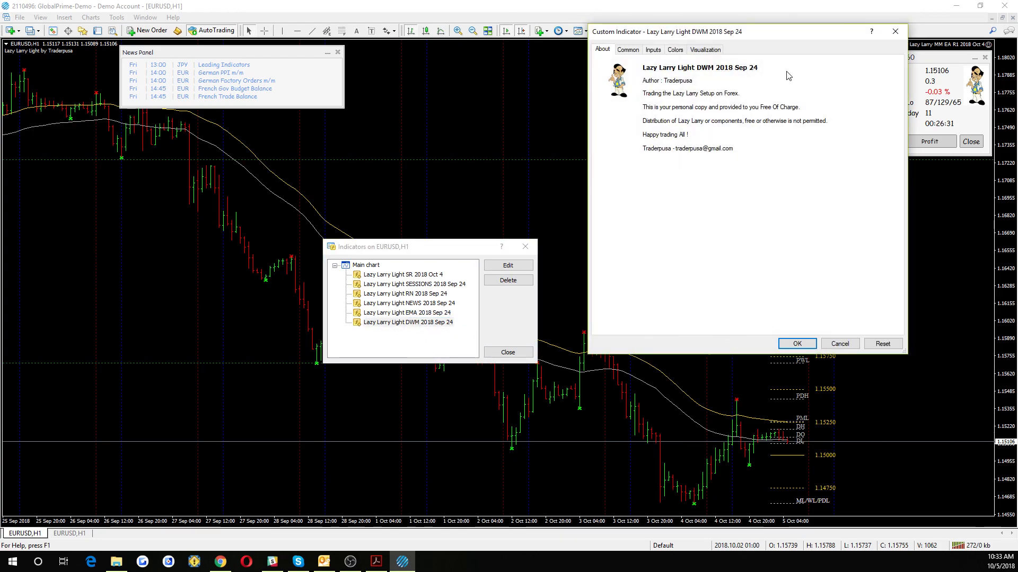
left_click(654, 50)
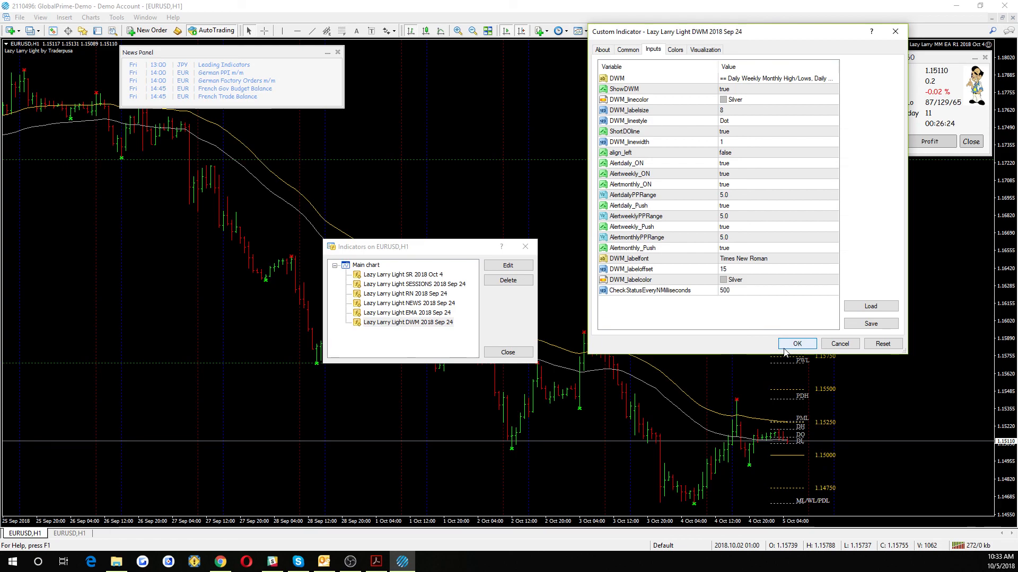
left_click(840, 344)
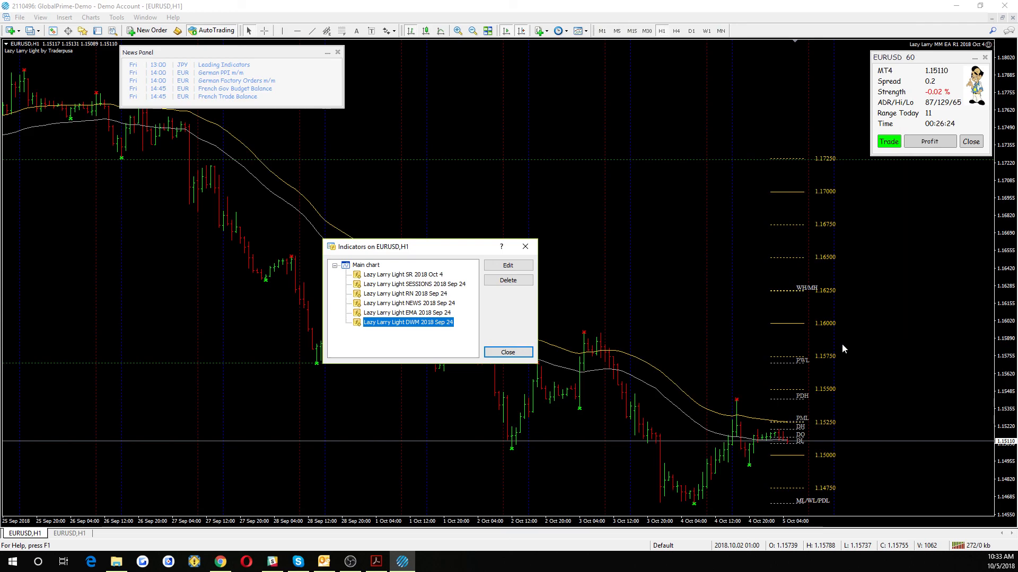
- Close the chart's indicator list and move the EURUSD info panel slightly inward from the chart's upper-right corner
left_click(507, 352)
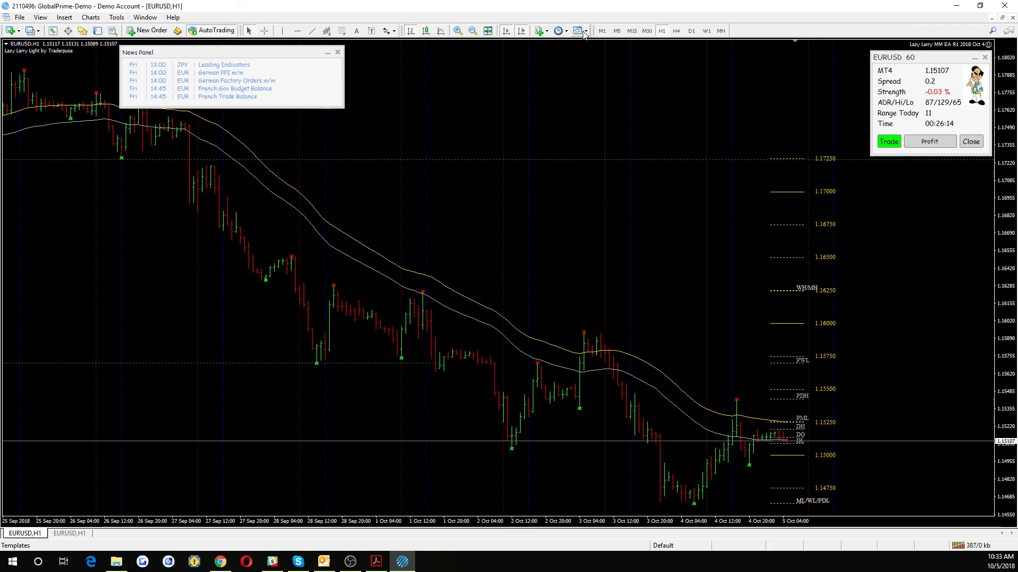
left_click_drag(882, 61, 861, 65)
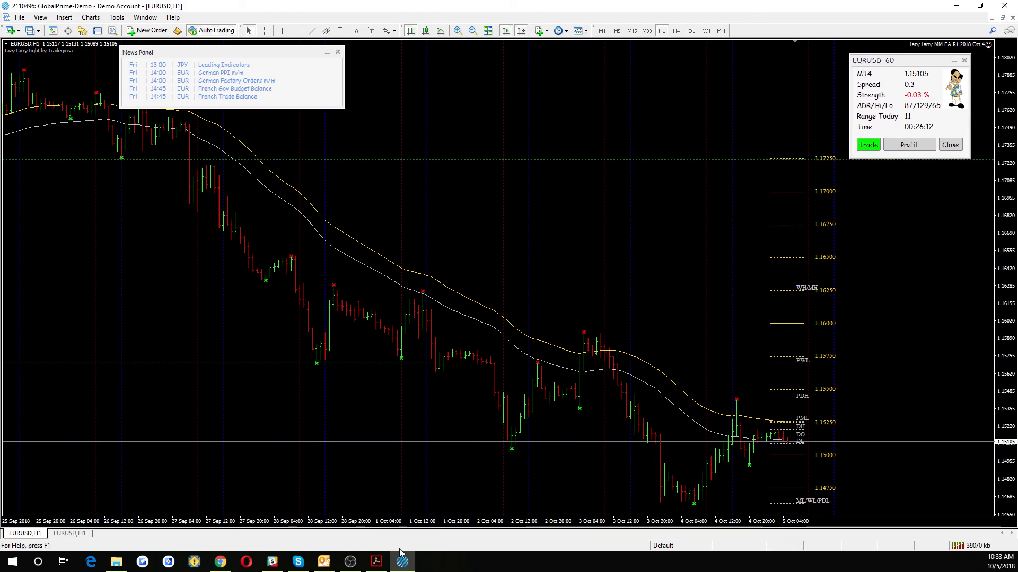
- Switch to the guide in Acrobat Reader and read section 3.1 on the EA settings
left_click(376, 562)
scroll(476, 407, "down", 5)
scroll(475, 407, "down", 10)
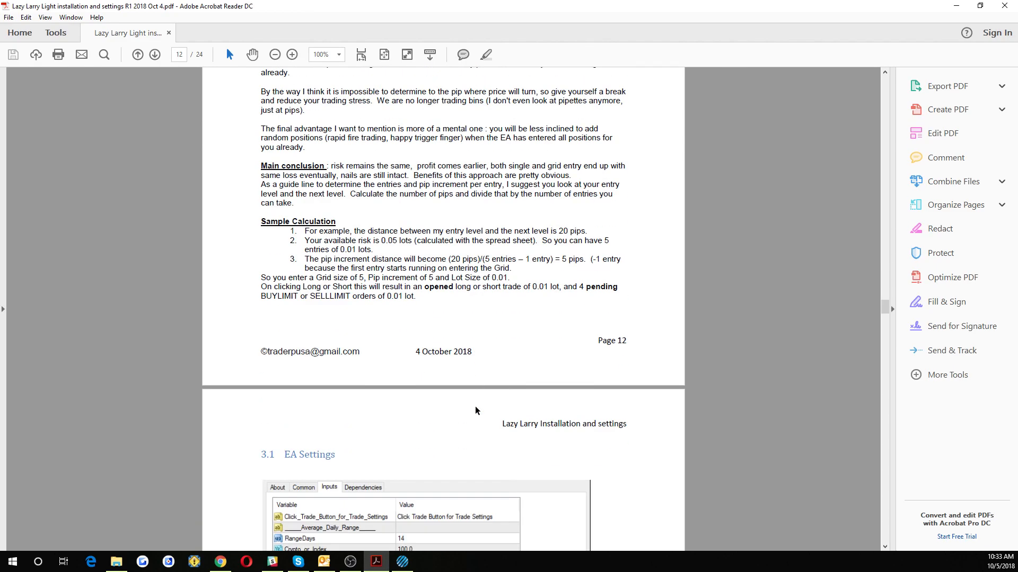
scroll(476, 411, "down", 10)
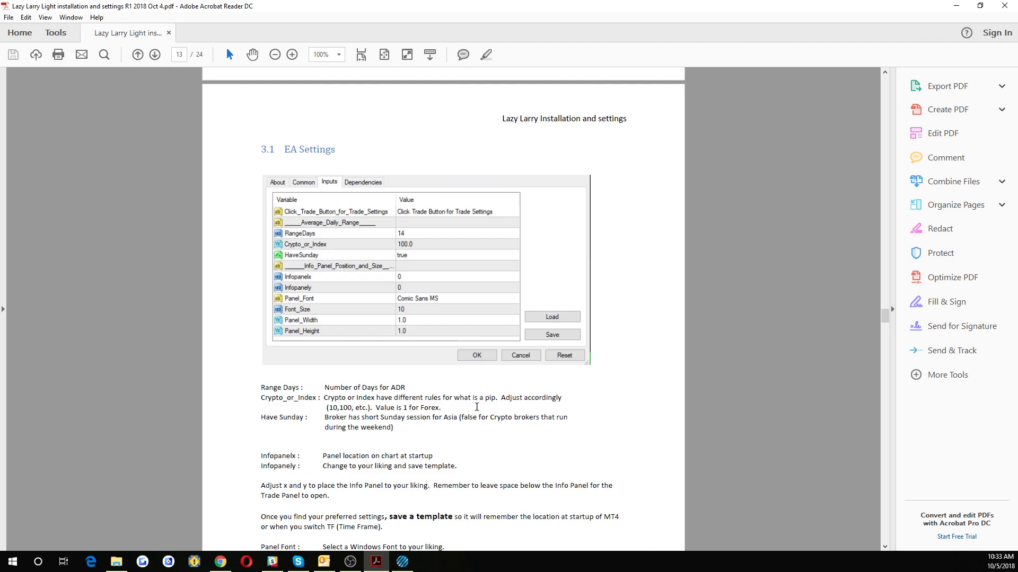
scroll(477, 407, "down", 2)
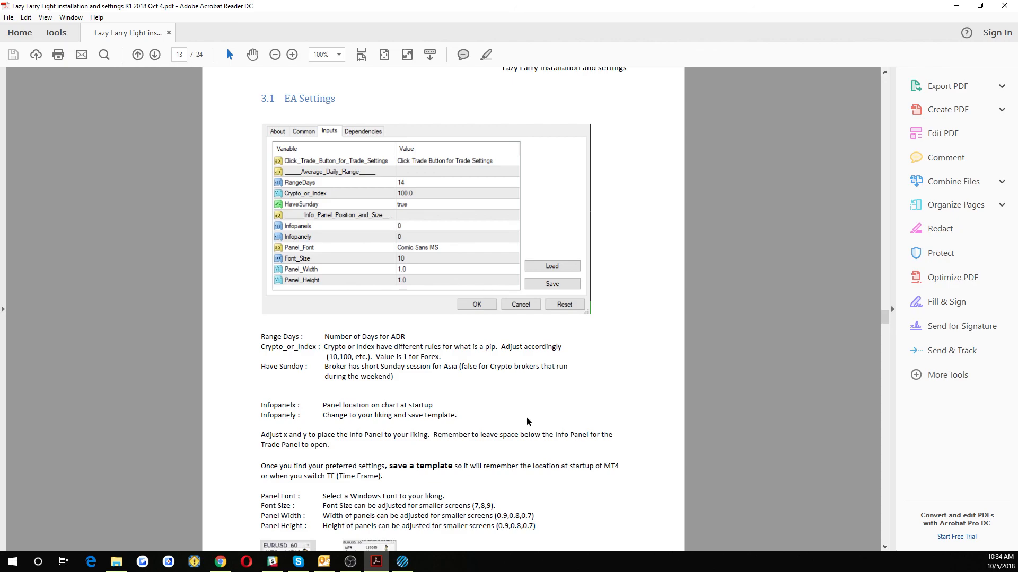
- Switch to MetaTrader 4, open the EURUSD chart's expert advisor inputs in an enlarged dialog, and review the average daily range settings
left_click(402, 562)
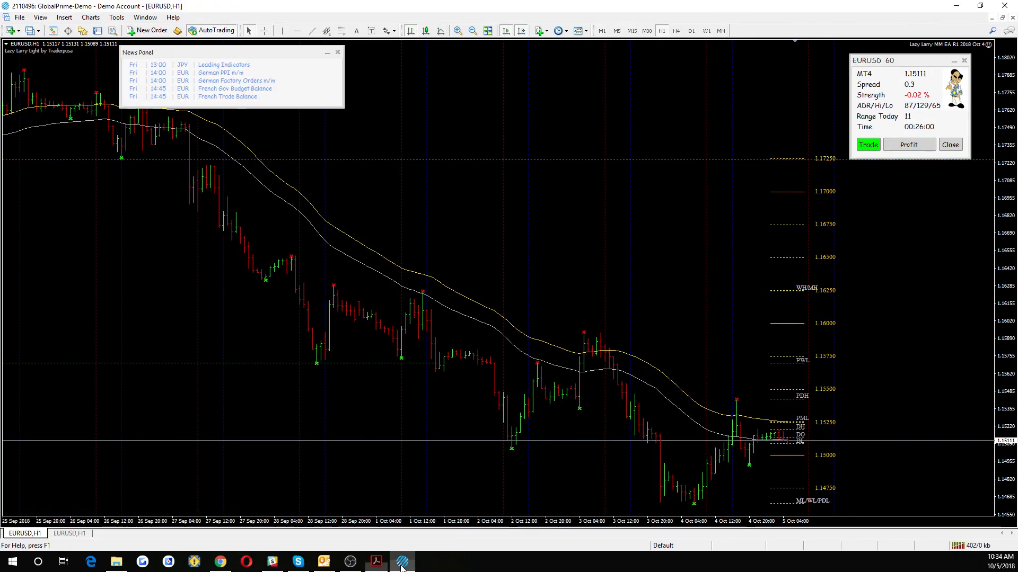
right_click(568, 192)
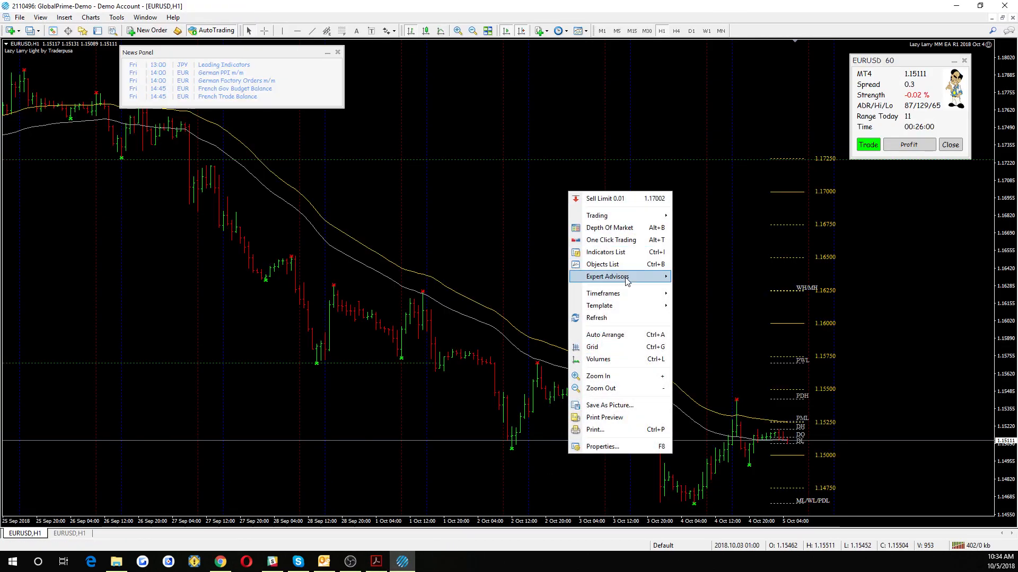
mouse_move(636, 279)
left_click(703, 275)
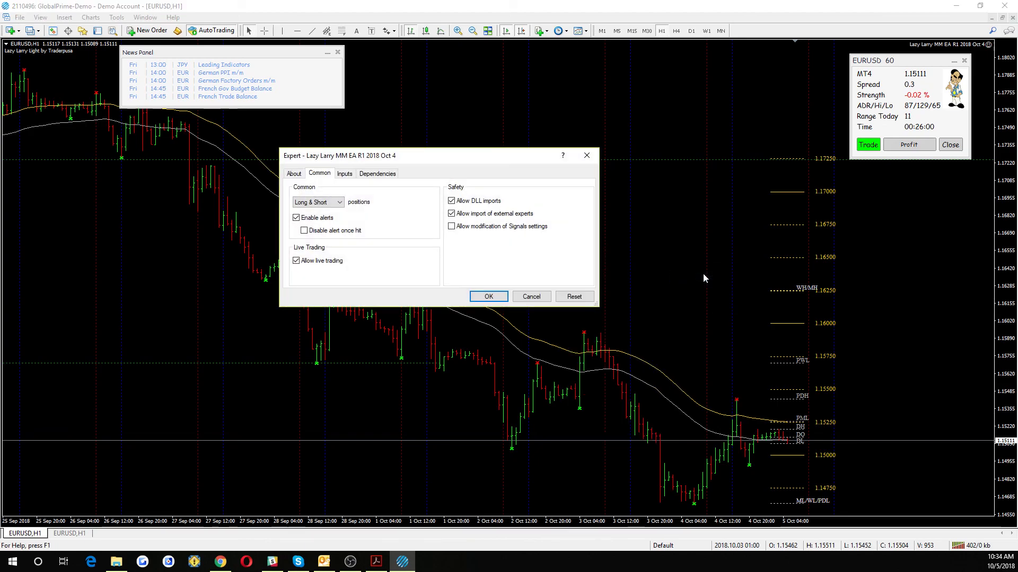
left_click(344, 174)
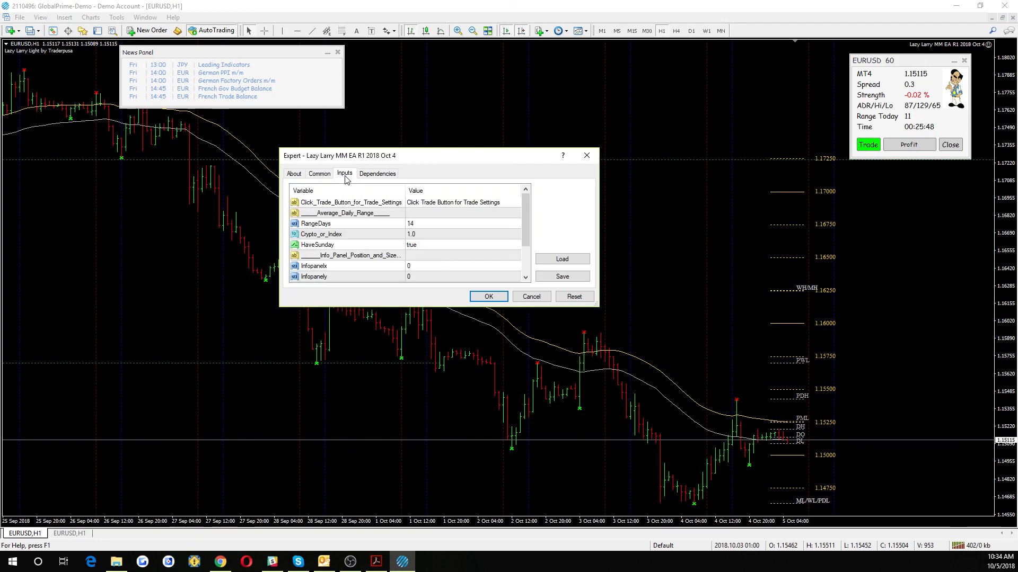
left_click_drag(450, 307, 454, 409)
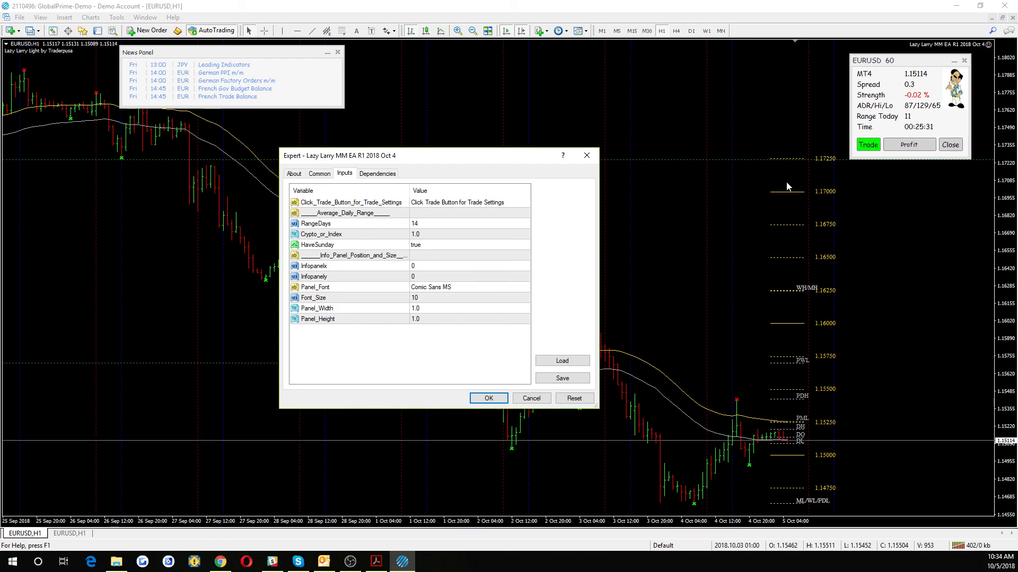
left_click(428, 247)
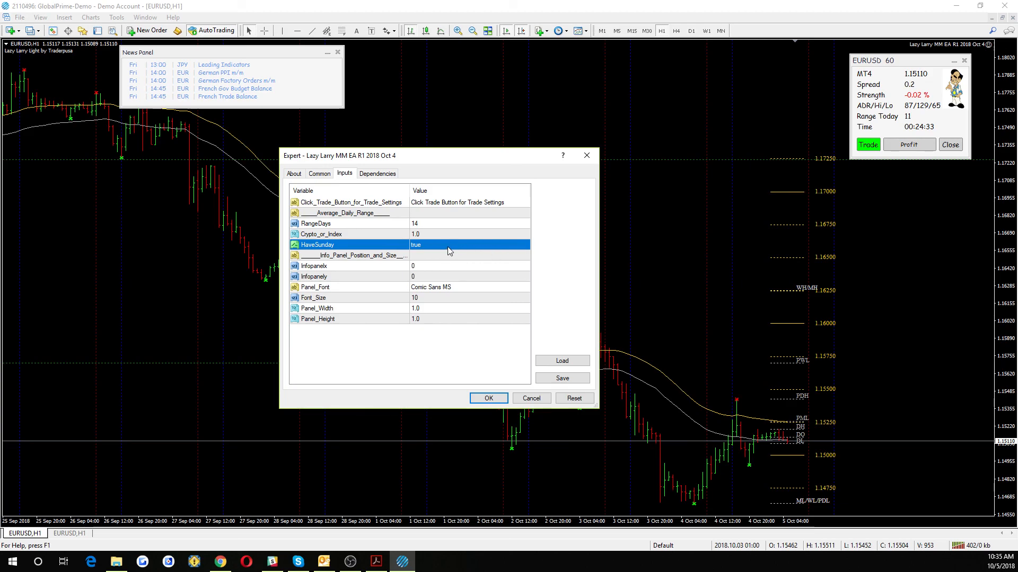
key("Up")
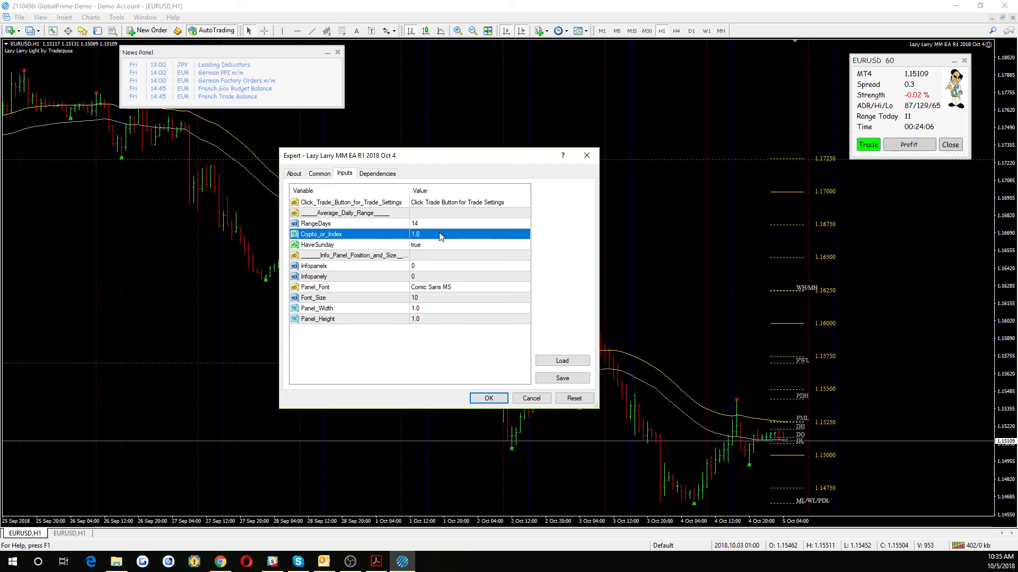
- Set both Infopanelx and Infopanely to 200 in the expert advisor's inputs and apply the change
left_click(423, 267)
left_click(423, 266)
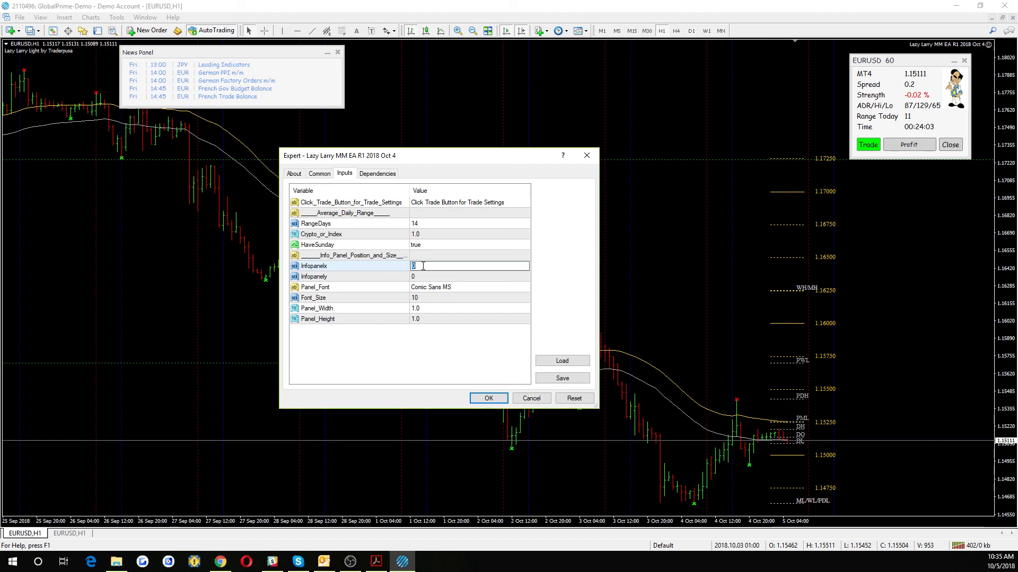
type("200")
left_click(429, 277)
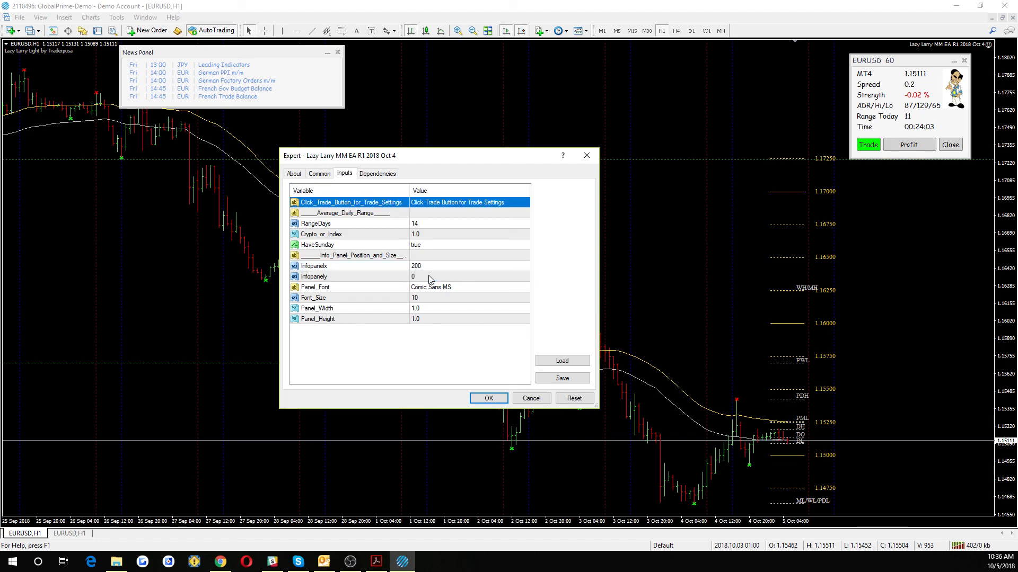
left_click(429, 277)
left_click(429, 277)
type("200")
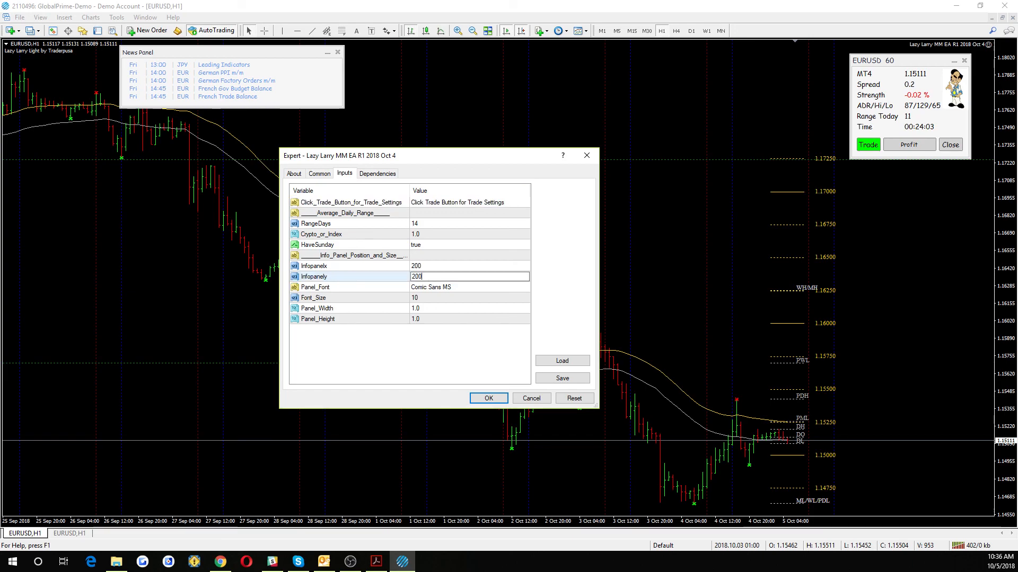
left_click(486, 398)
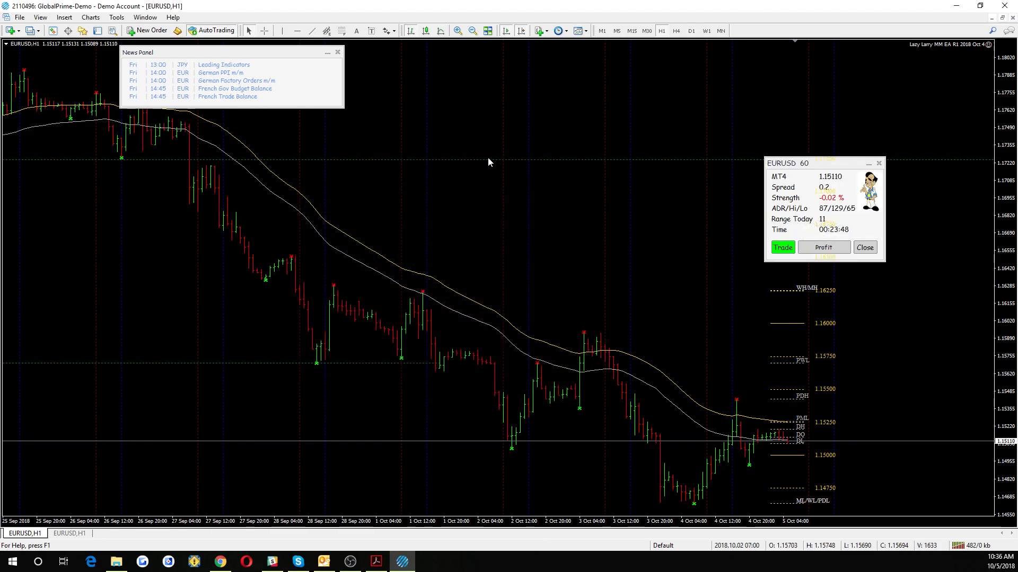
- Reopen the Lazy Larry MM expert advisor's inputs and review the panel font and font size settings
right_click(445, 120)
mouse_move(502, 208)
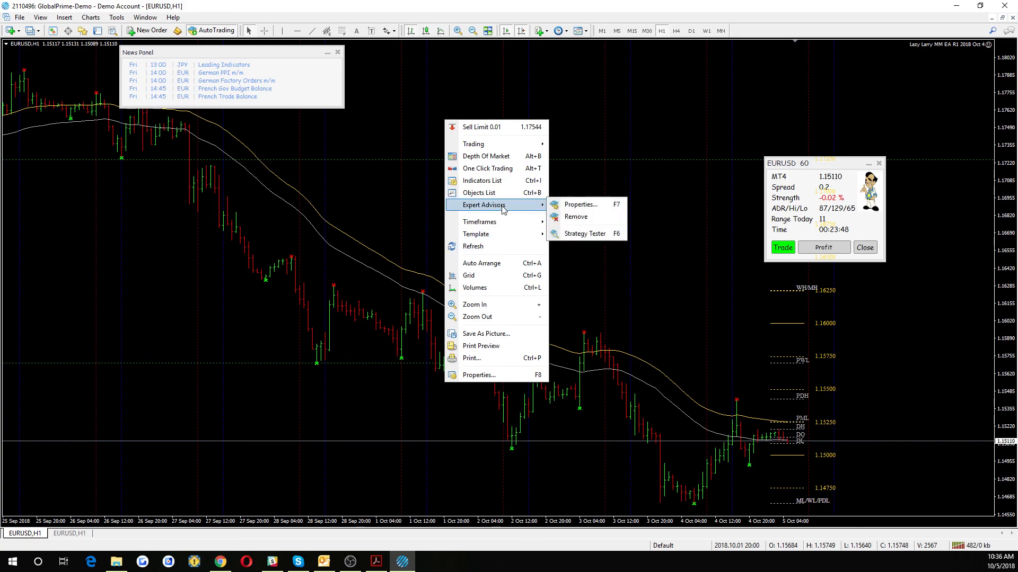
left_click(581, 206)
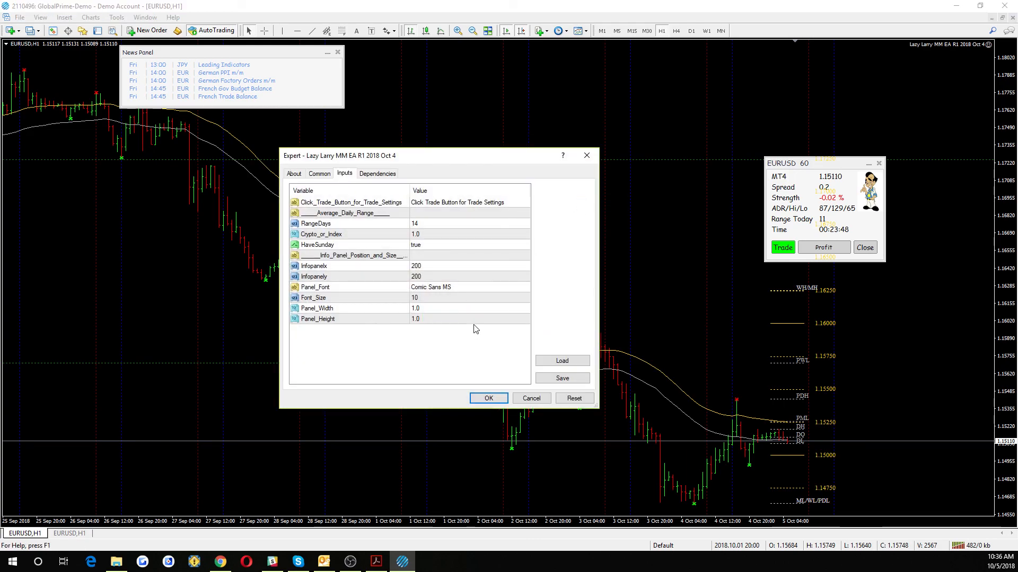
left_click(526, 288)
left_click(526, 288)
left_click(526, 287)
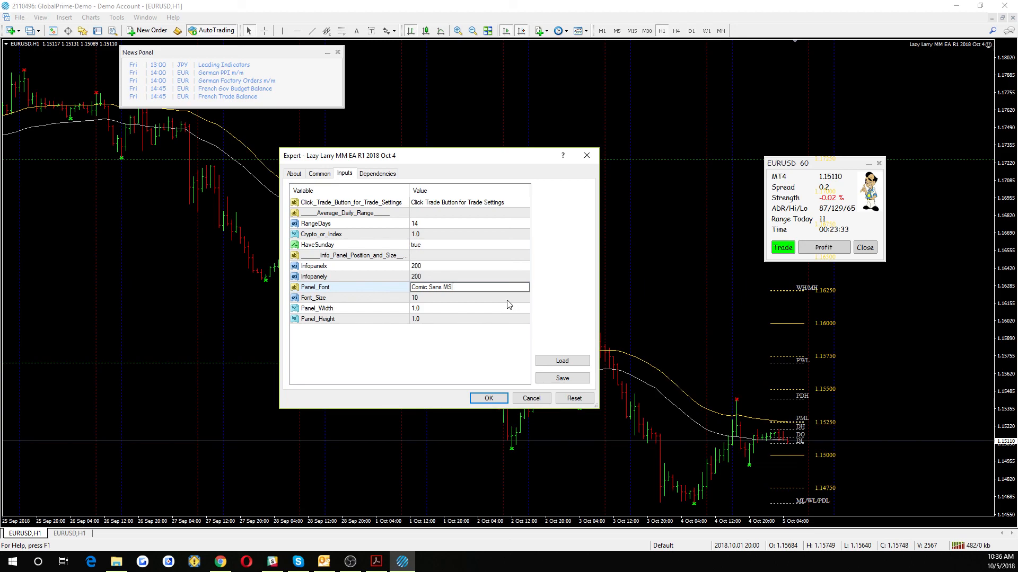
left_click(434, 300)
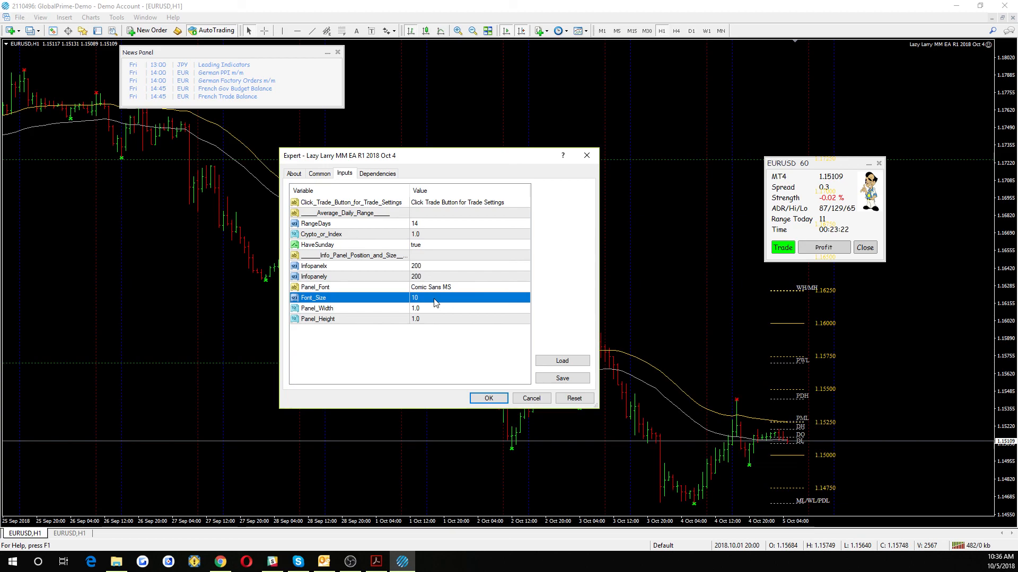
- Read the guide's notes on panel font, width and height in Acrobat Reader, and return to MetaTrader 4
left_click(379, 565)
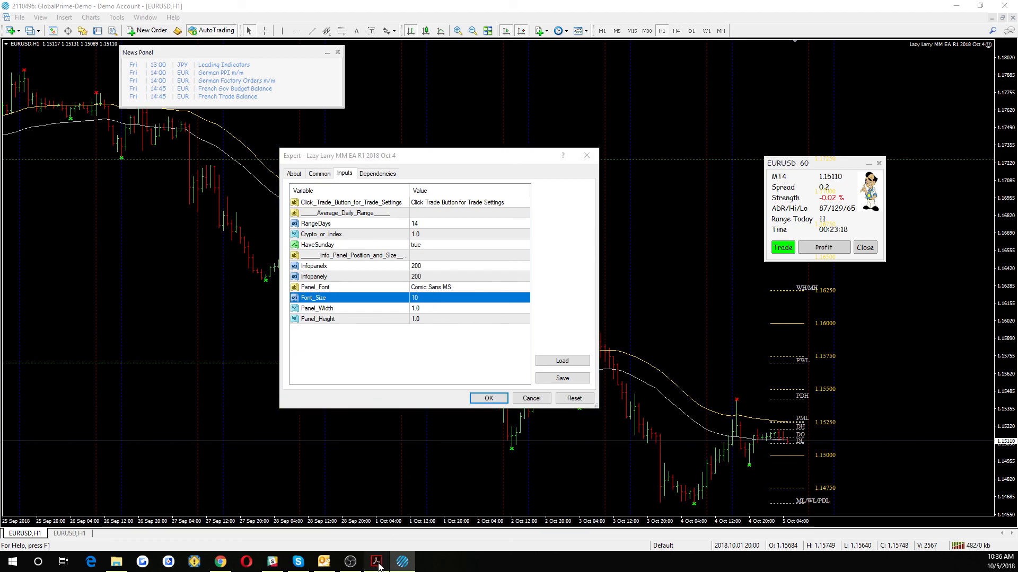
scroll(427, 428, "down", 3)
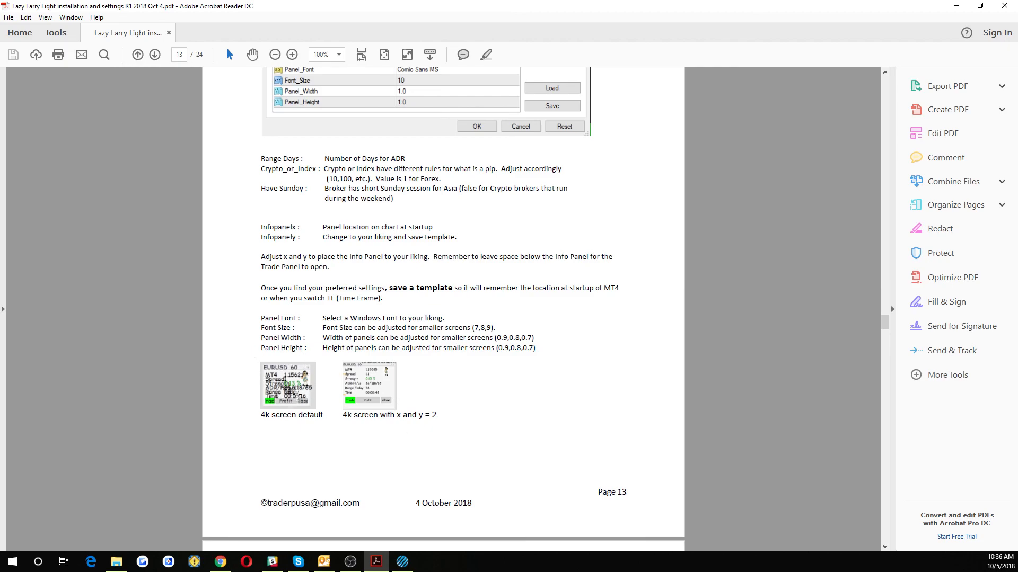
mouse_move(393, 563)
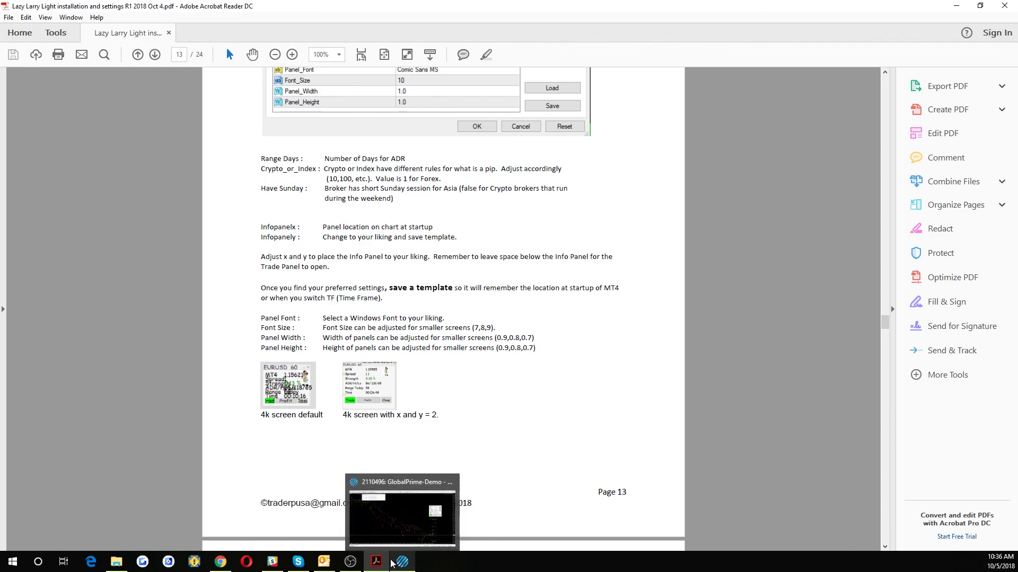
left_click(403, 566)
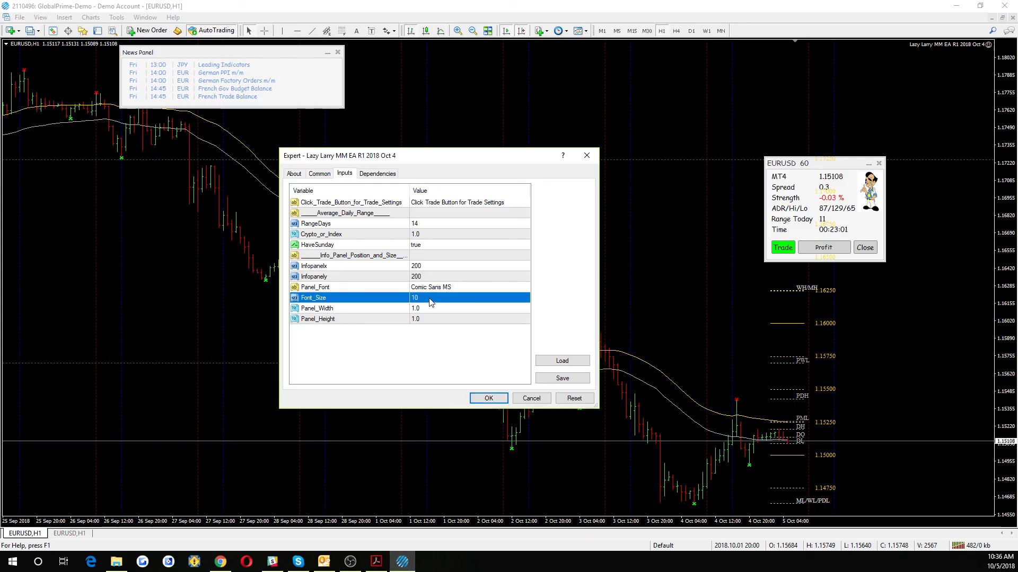
- Set the expert advisor's Panel_Width and Panel_Height to 2 and Font_Size to 9, and apply the changes
double_click(442, 309)
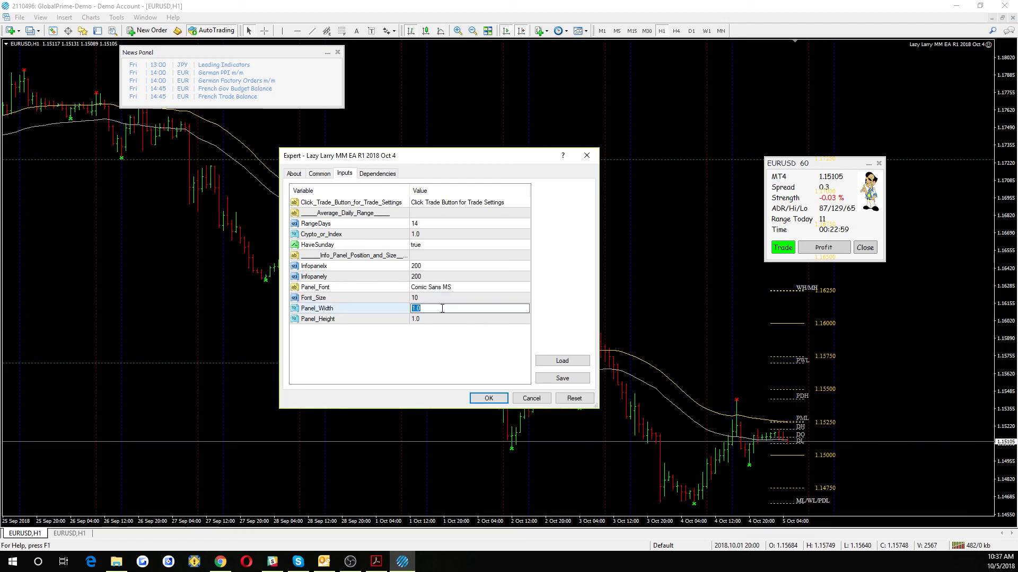
type("2")
double_click(434, 319)
type("2")
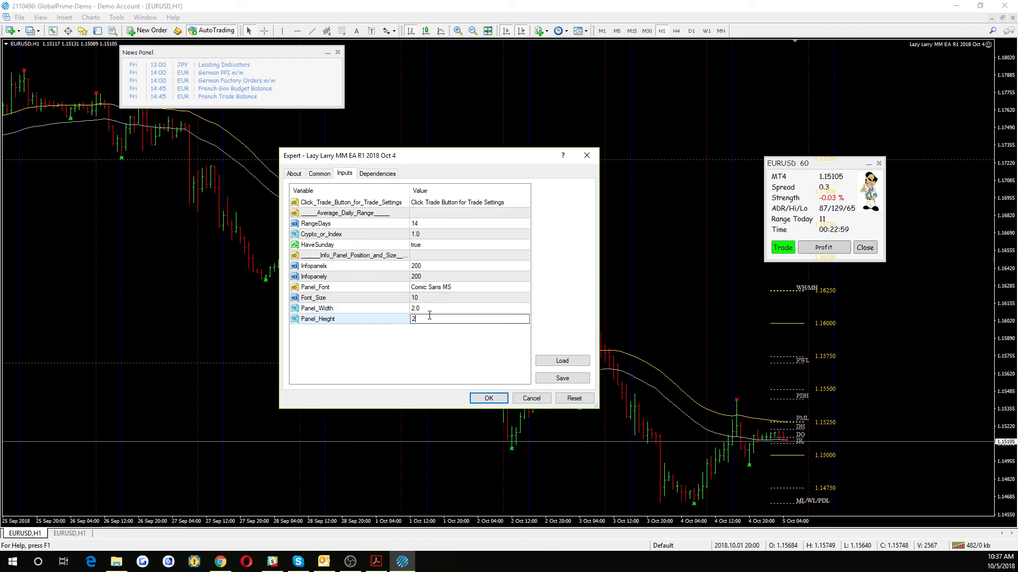
double_click(424, 298)
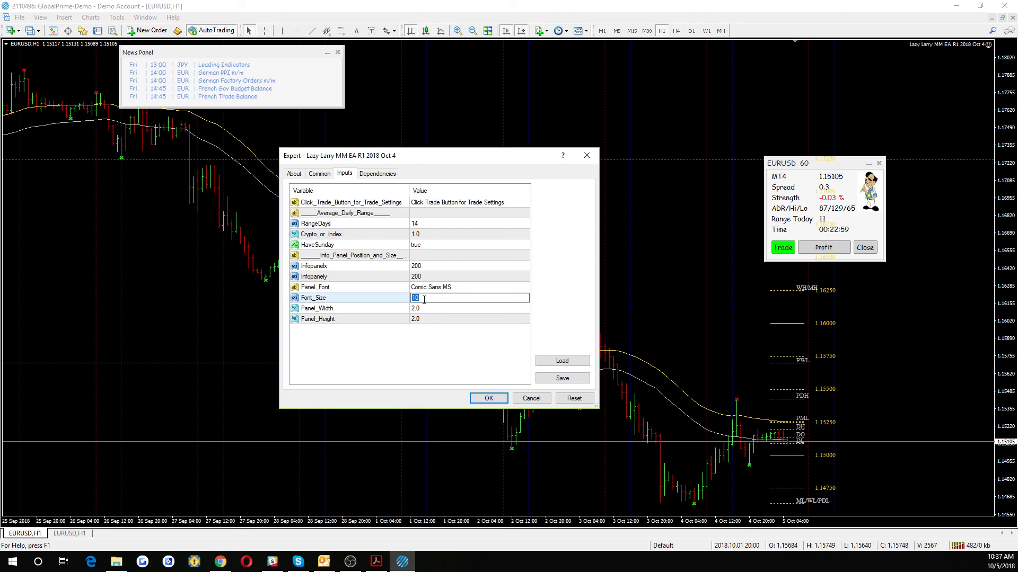
type("9")
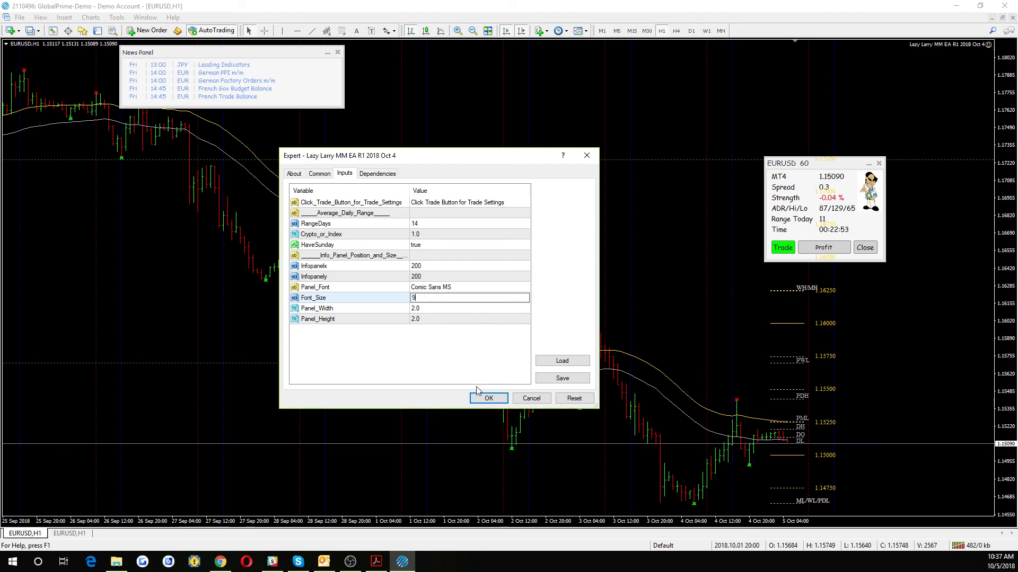
left_click(477, 319)
left_click(488, 398)
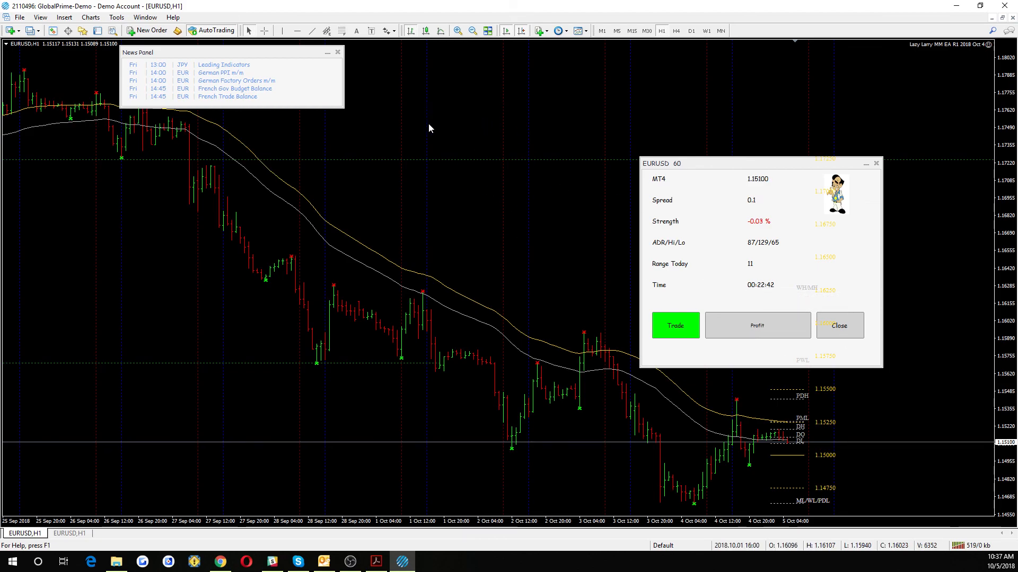
- Reset all of the EURUSD chart's expert advisor inputs to their defaults and apply them
right_click(459, 135)
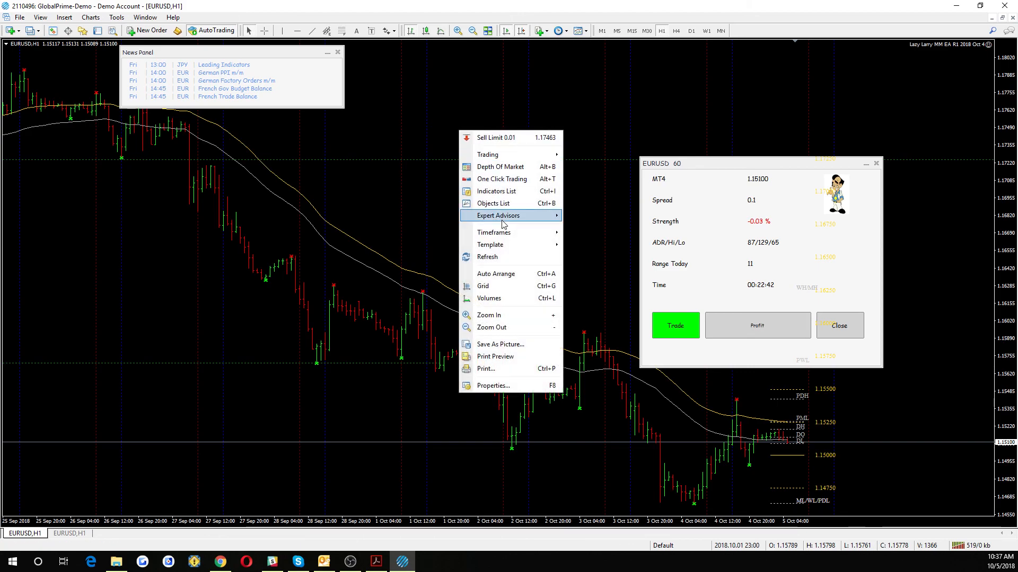
mouse_move(506, 216)
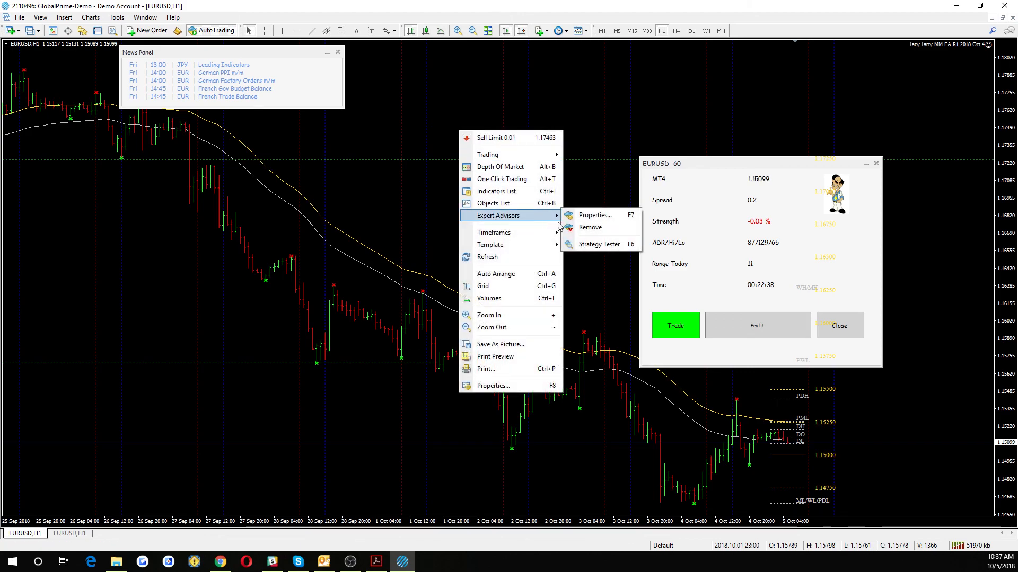
left_click(595, 215)
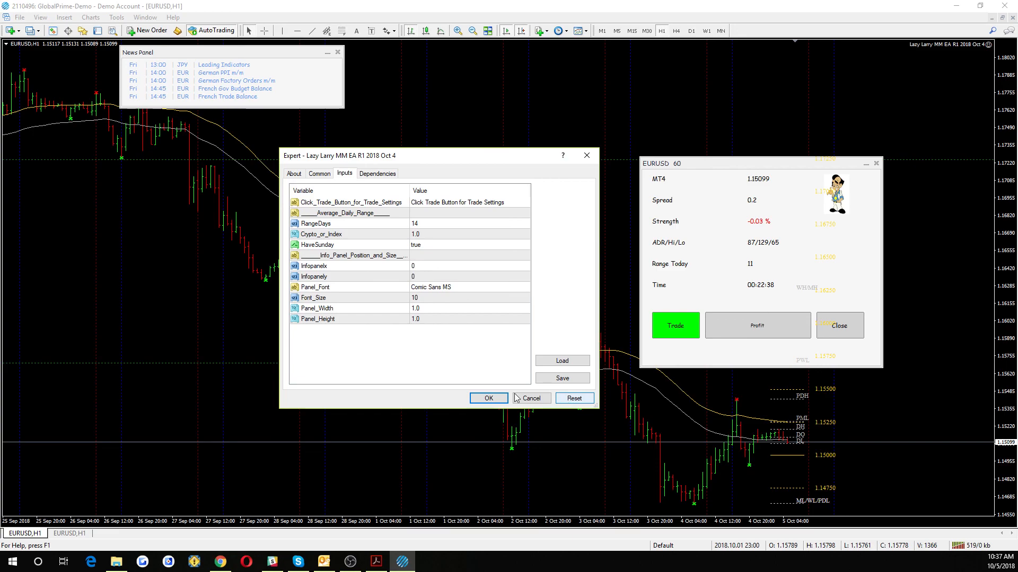
left_click(482, 400)
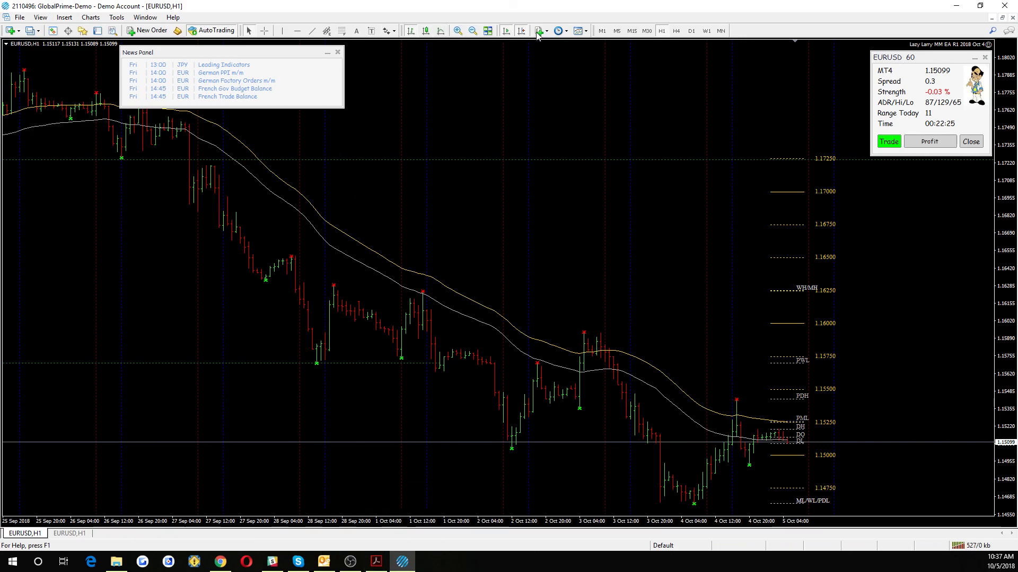
- Save the chart setup as a template, overwriting Lazy Larry Light R1 2018 Oct 4.tpl
left_click(579, 31)
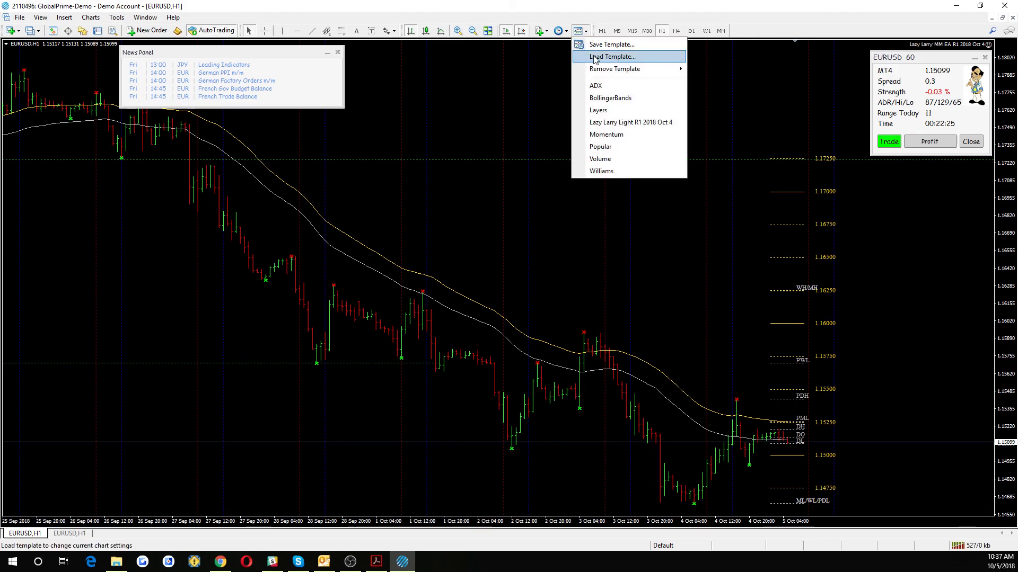
left_click(594, 45)
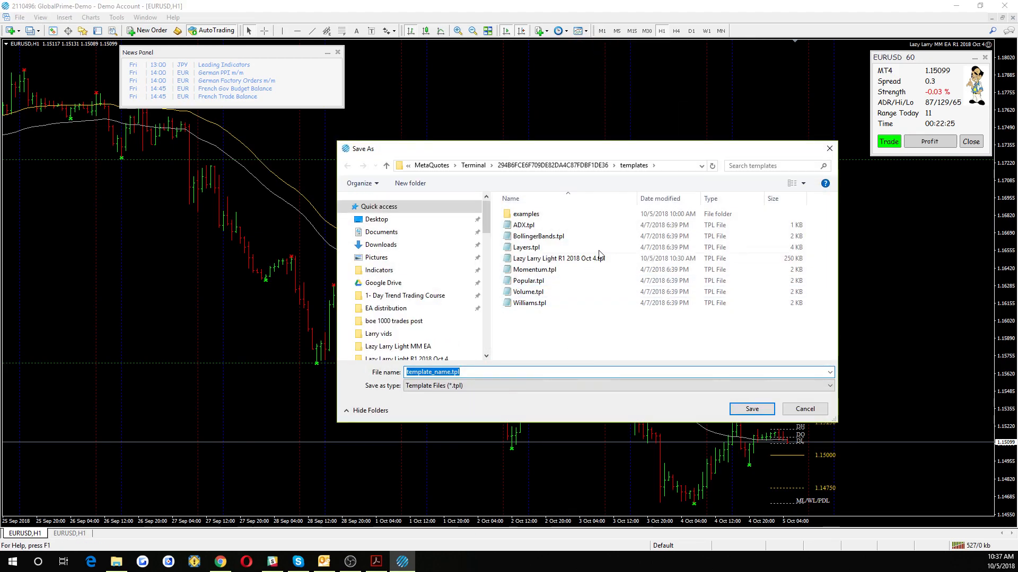
left_click(598, 258)
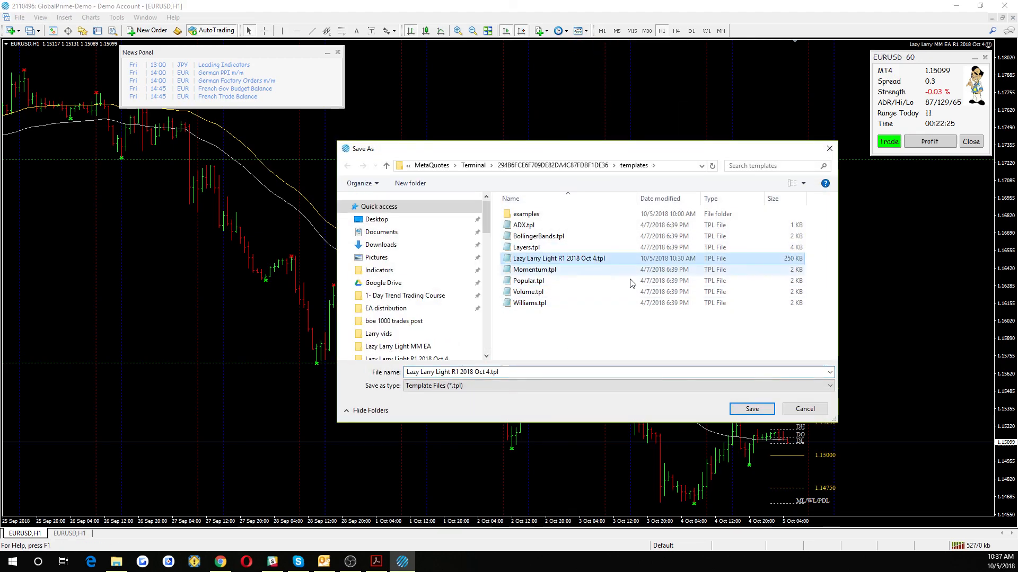
left_click(752, 413)
left_click(537, 288)
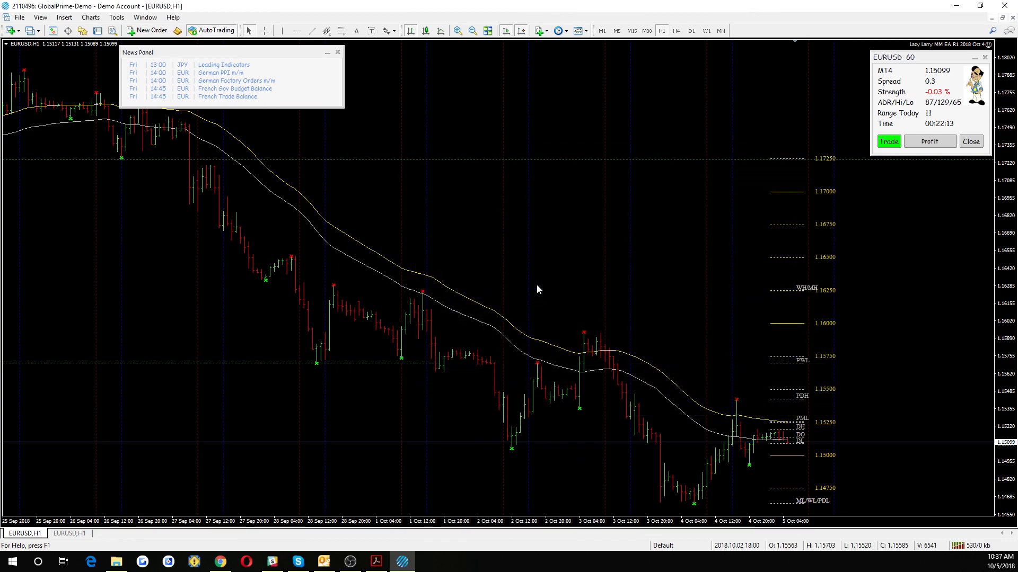
- Open a new EURUSD chart and apply the Lazy Larry Light R1 2018 Oct 4 template to it
left_click(18, 30)
left_click(46, 70)
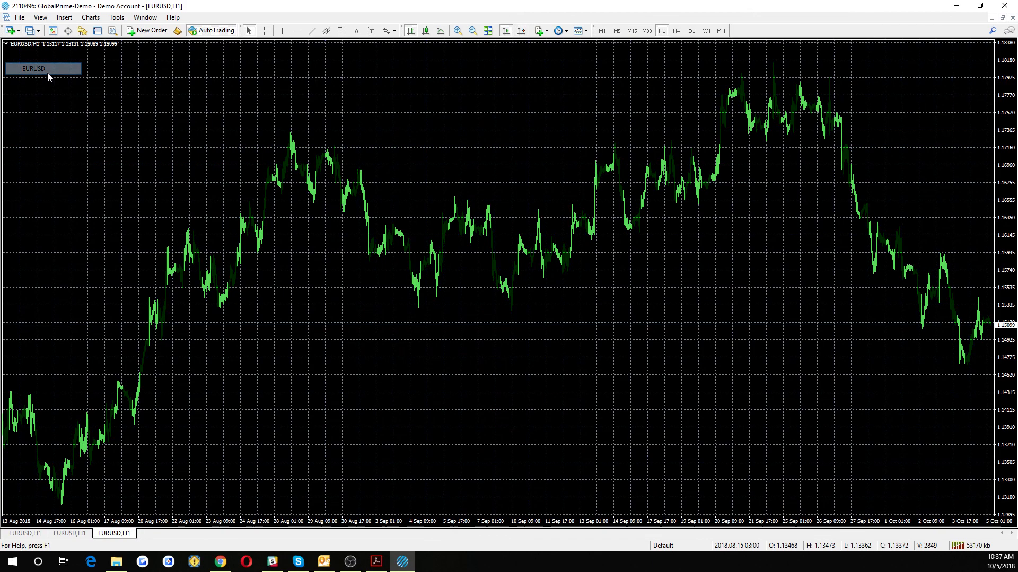
left_click(577, 33)
left_click(622, 123)
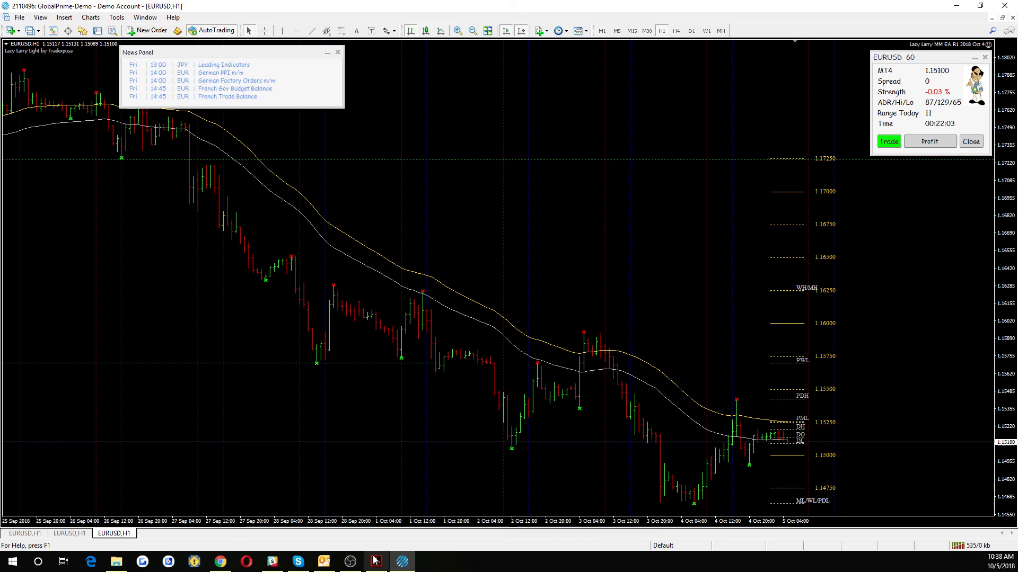
- Read the guide's page 14 on the Lazy Larry MM trade panel in Acrobat Reader, and return to MetaTrader 4
left_click(392, 536)
scroll(428, 427, "down", 20)
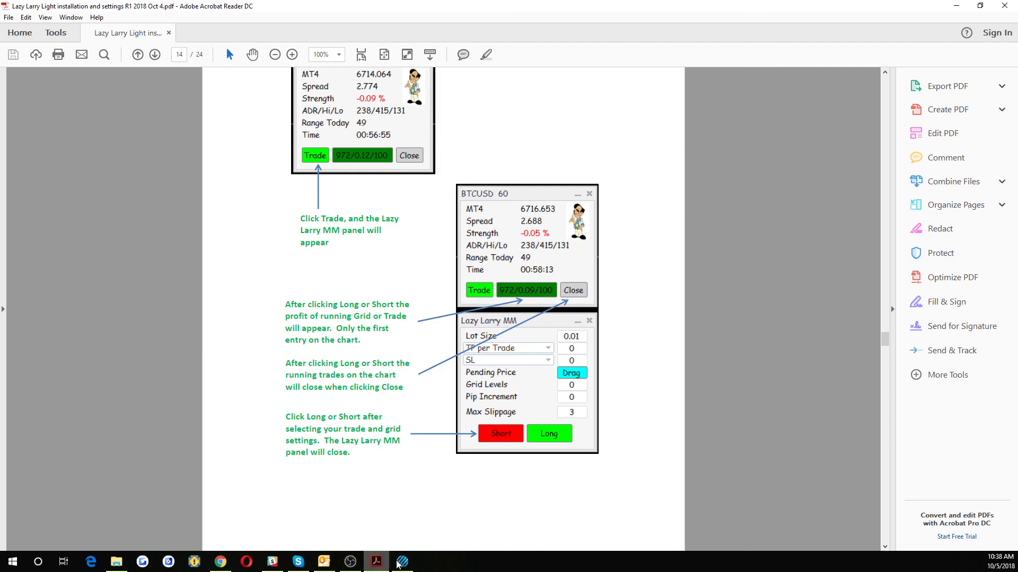
mouse_move(408, 568)
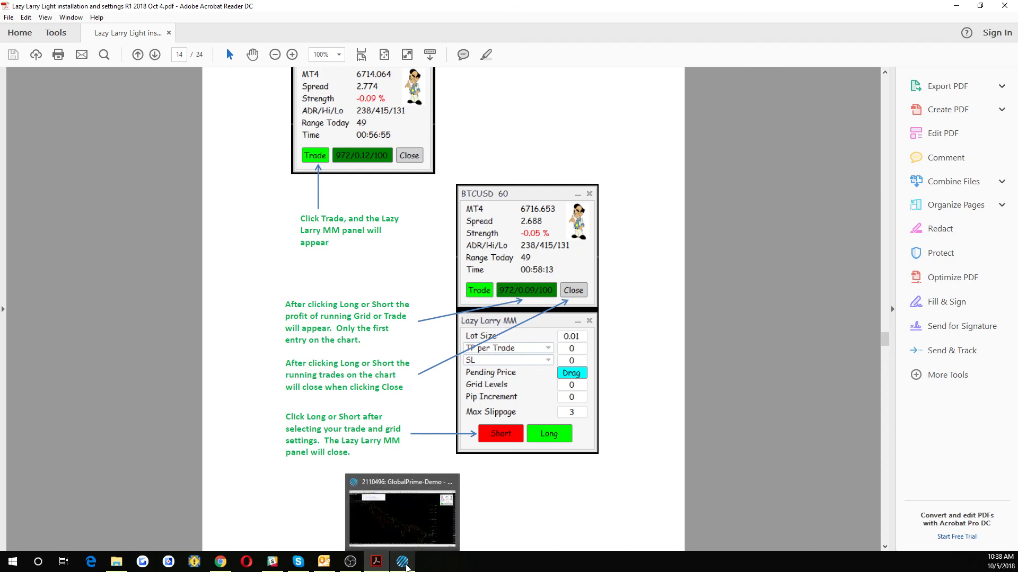
left_click(408, 567)
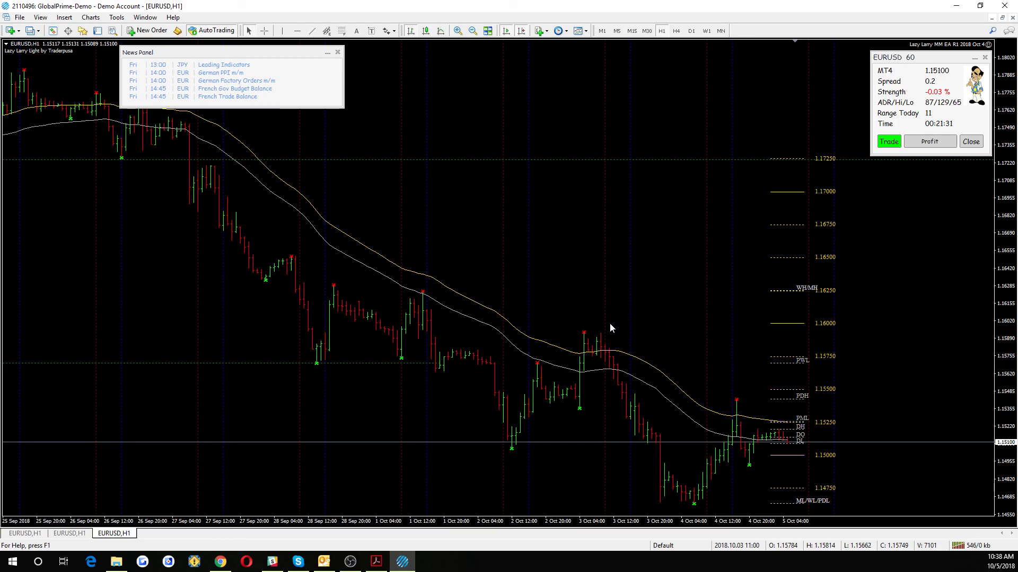
left_click(354, 568)
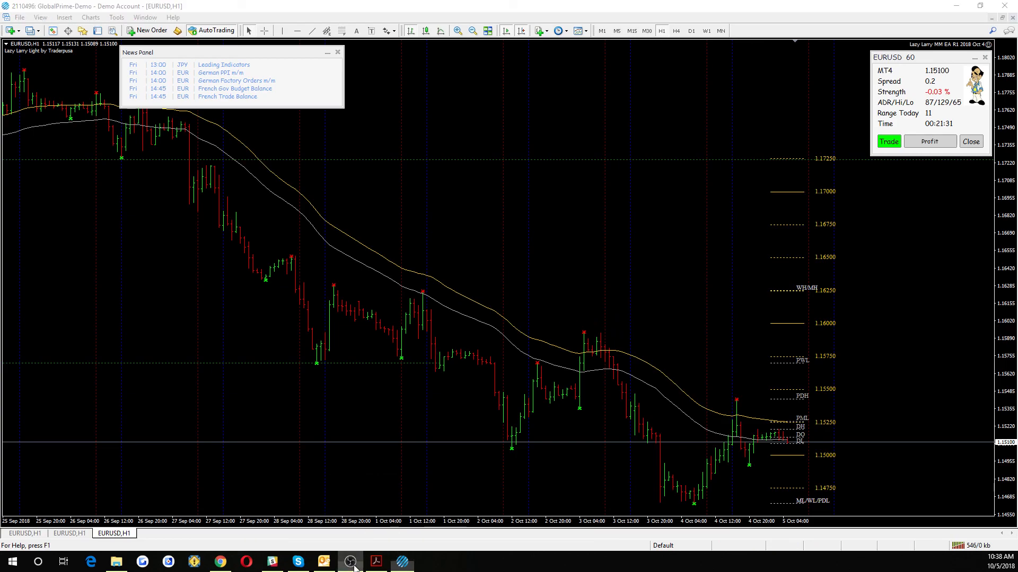